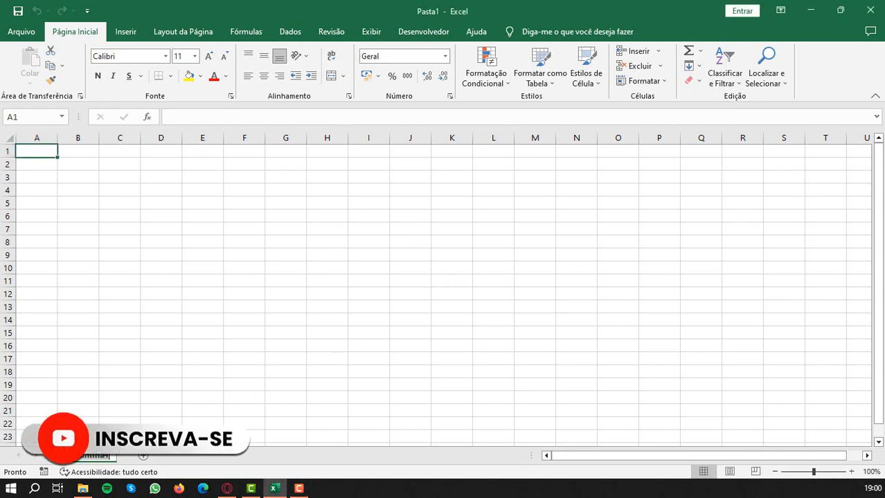
# - Rename the first worksheet as Boletim
pyautogui.doubleClick(104, 456)
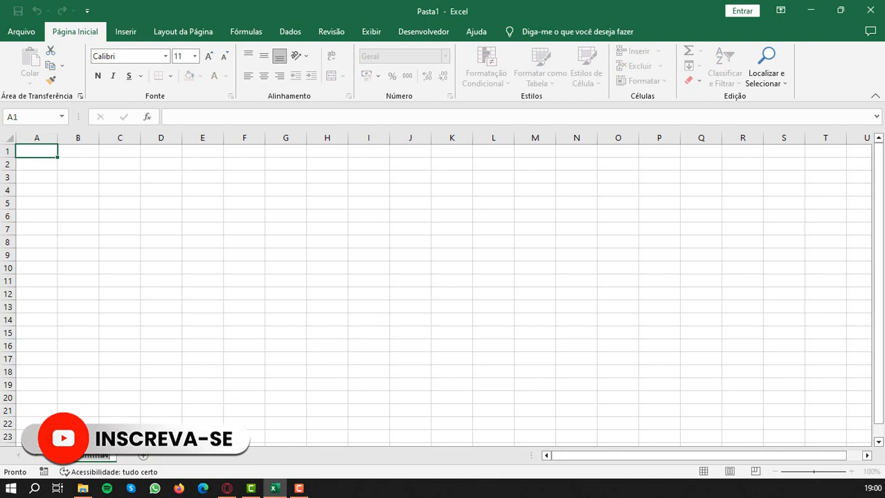
pyautogui.write('Bolet')
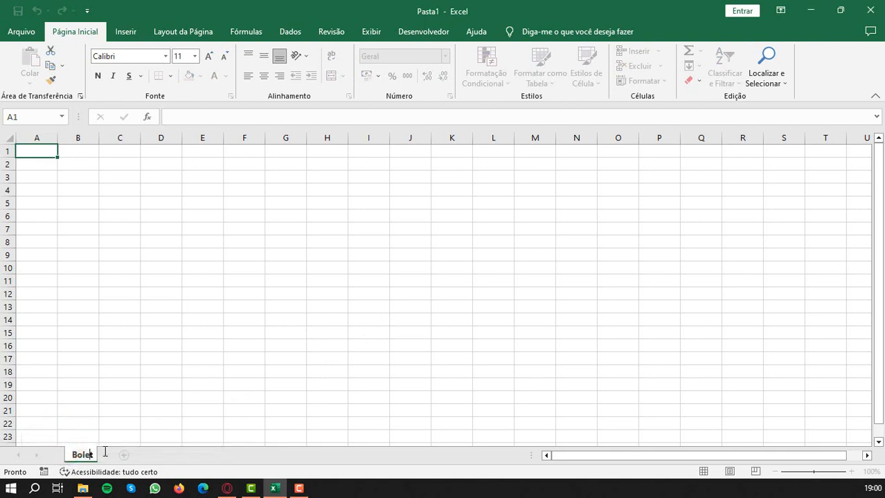
pyautogui.write('im')
pyautogui.press('Return')
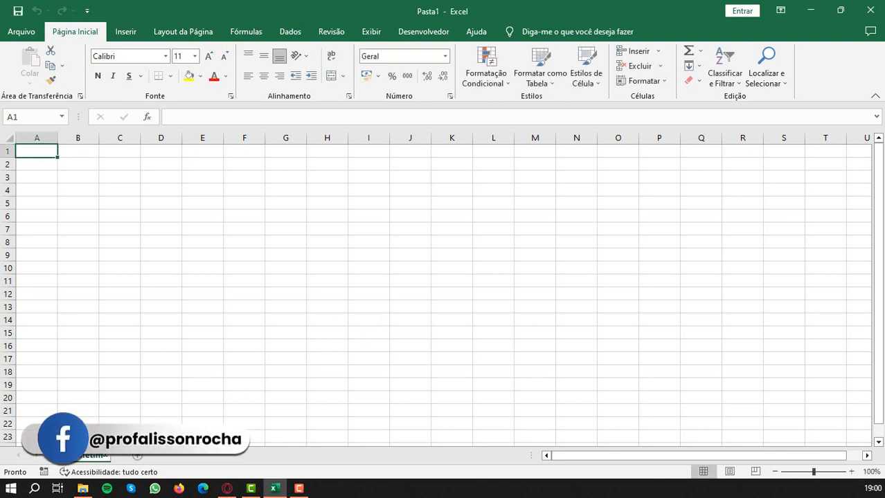
# - Enter the label "Aluno" in cell A1 and the student's full name in B1
pyautogui.click(42, 203)
pyautogui.click(38, 151)
pyautogui.write('Aluno')
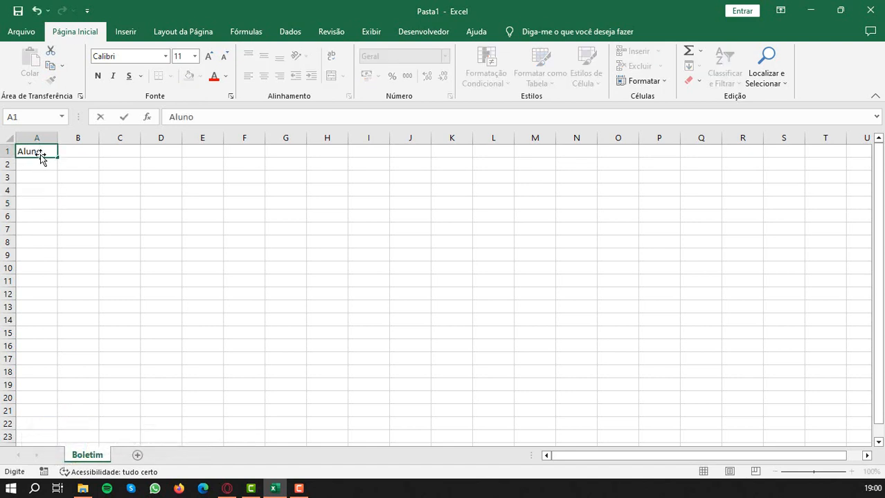
pyautogui.press('Tab')
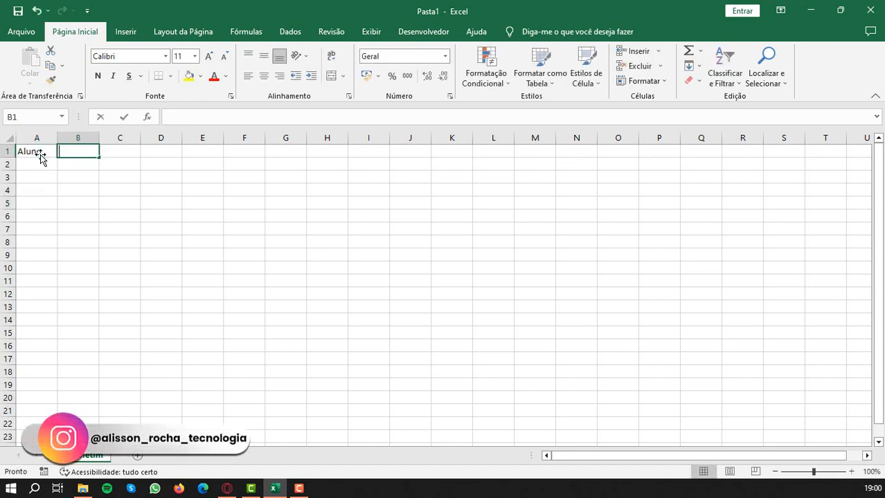
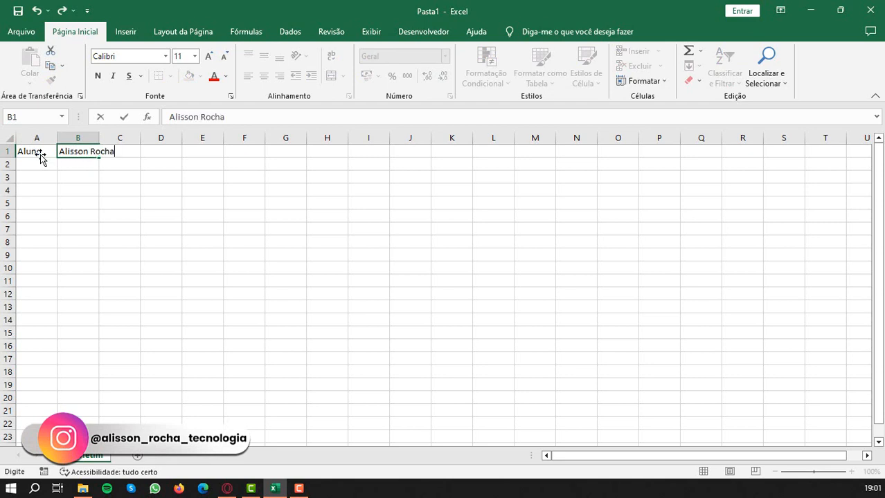
pyautogui.click(154, 203)
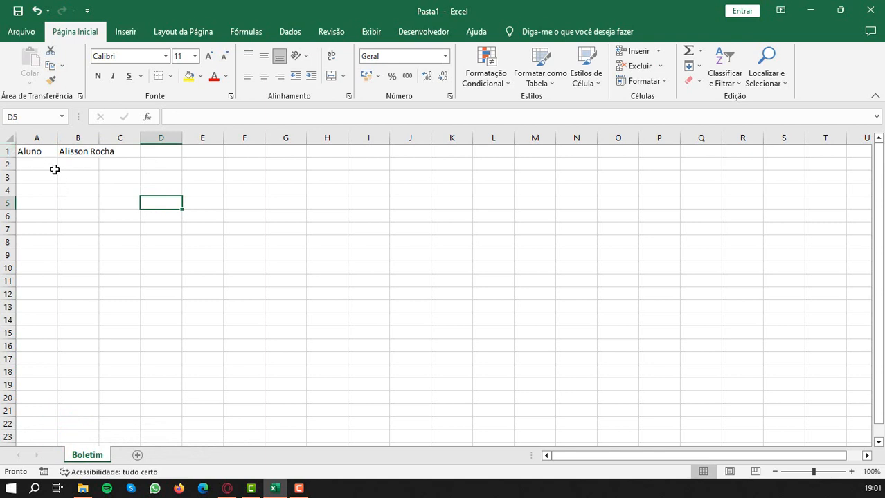
# - Insert a new row above row 1 and enter the title "Boletim de Notas" in A1
pyautogui.rightClick(7, 151)
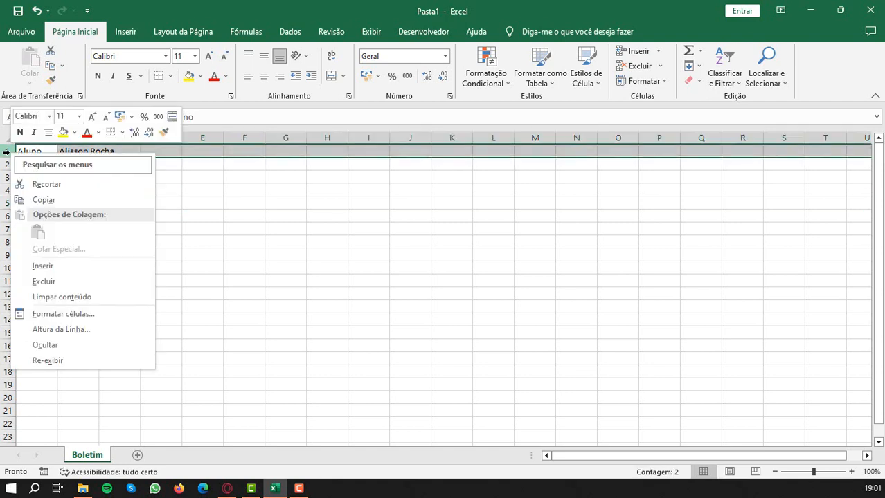
pyautogui.click(51, 269)
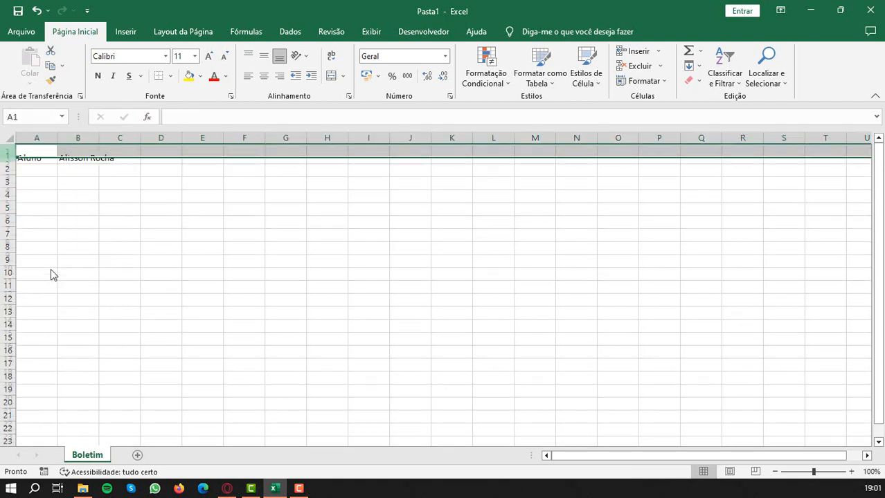
pyautogui.click(34, 150)
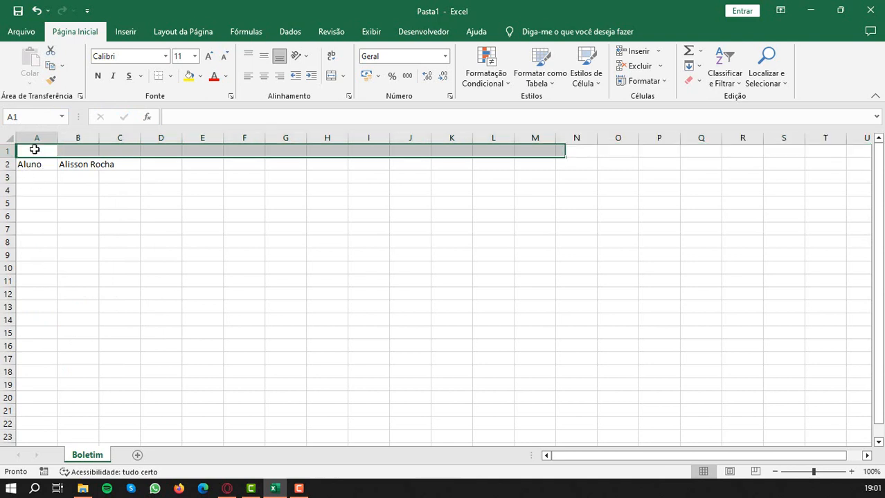
pyautogui.write('Bo')
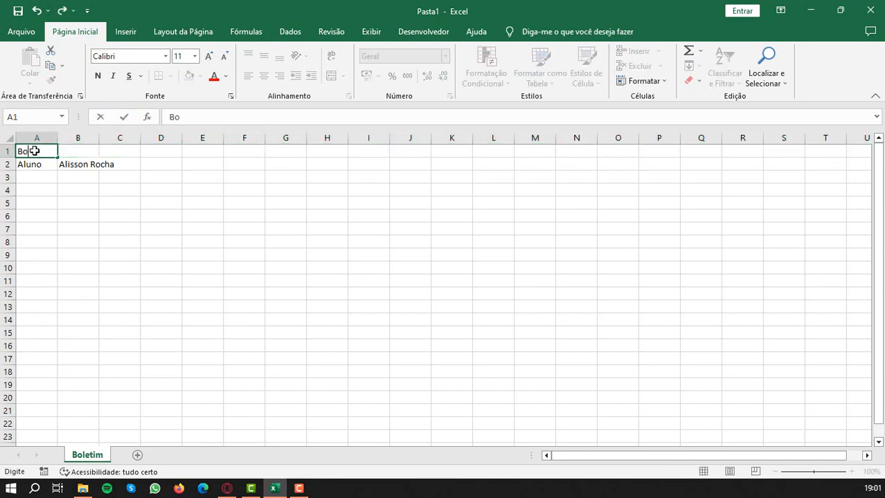
pyautogui.write('letim de Notas')
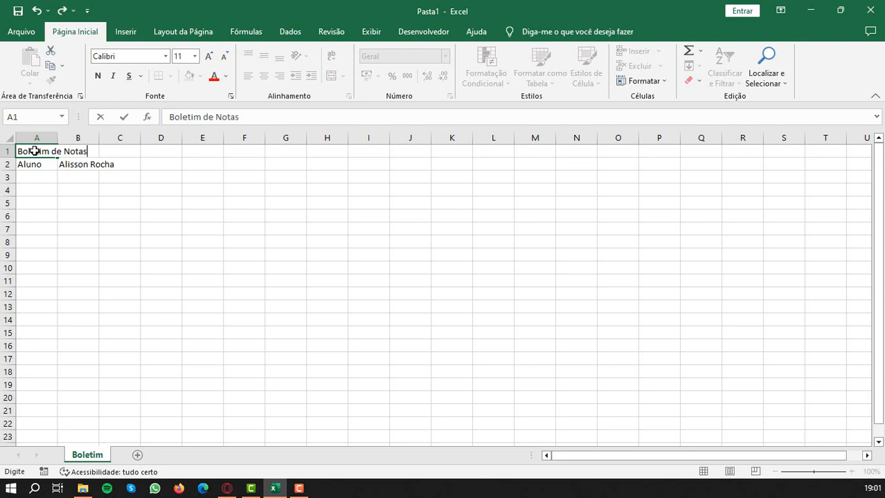
pyautogui.press('Return')
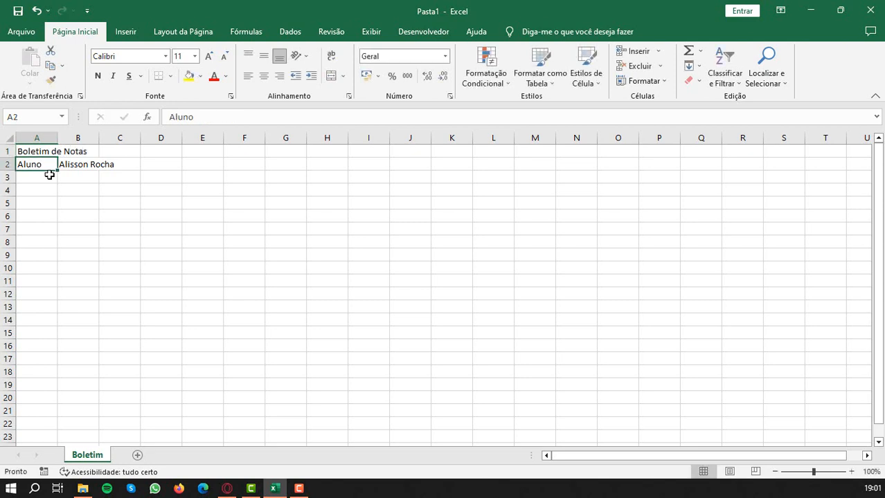
# - Add a colon to the label in A2 so it reads "Aluno:"
pyautogui.doubleClick(50, 164)
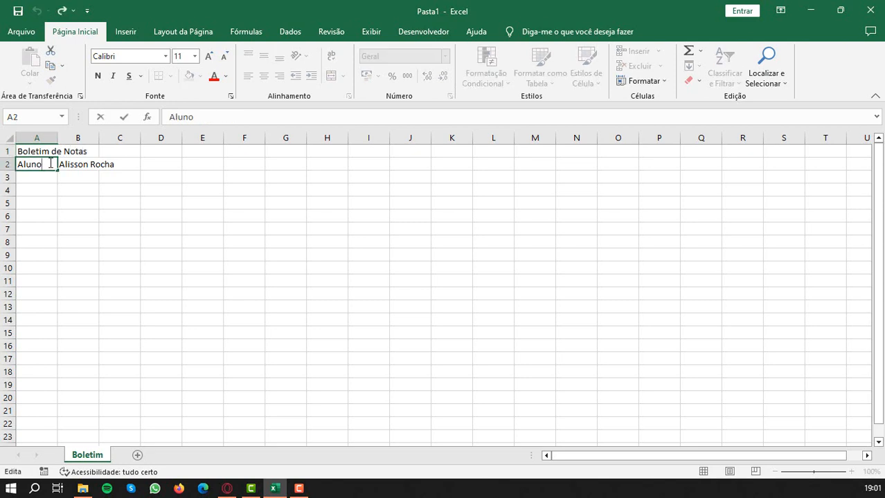
pyautogui.write(':')
pyautogui.press('Return')
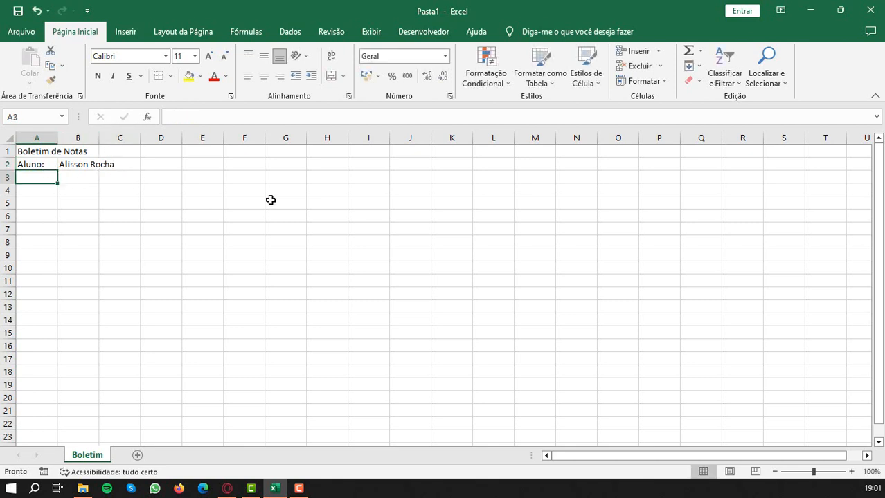
# - Enter the label "Média Mínima" in D2 and fit column D's width to the text
pyautogui.click(158, 167)
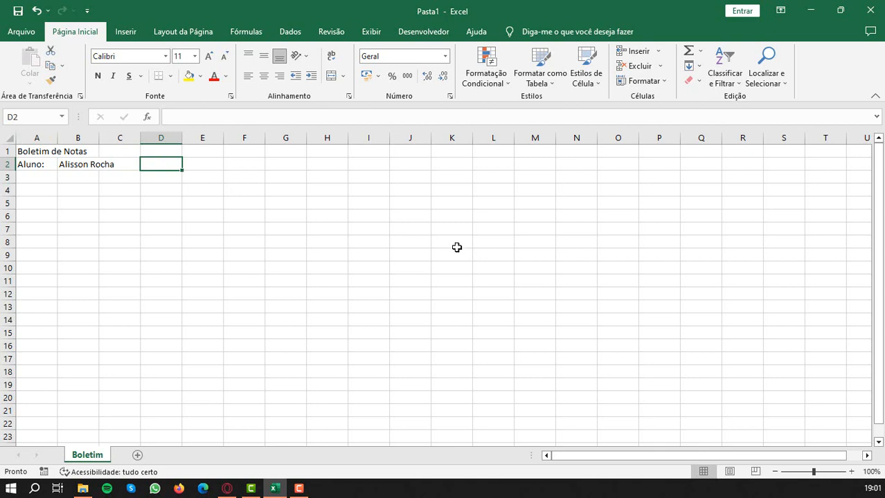
pyautogui.write('Méd')
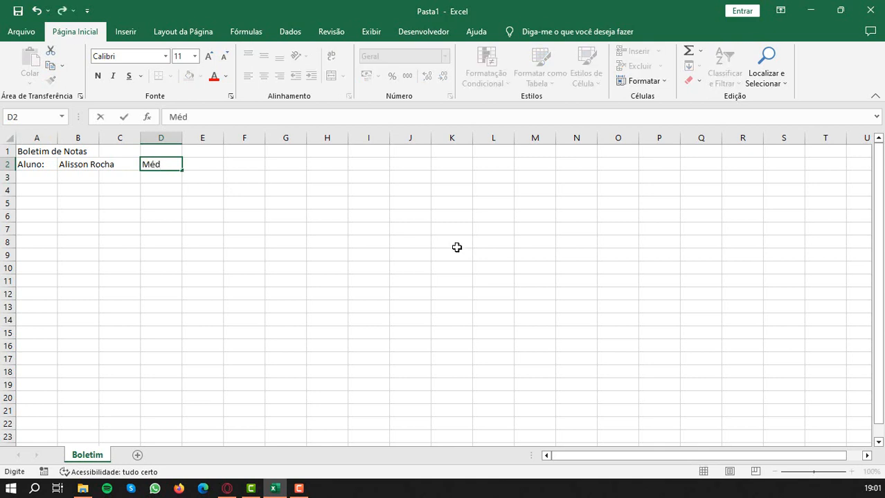
pyautogui.write('ia Mínim')
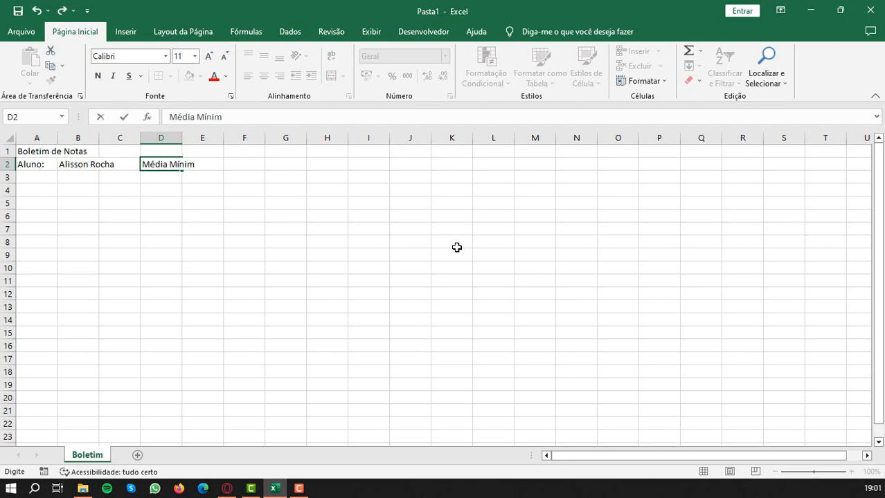
pyautogui.write('a')
pyautogui.press('Return')
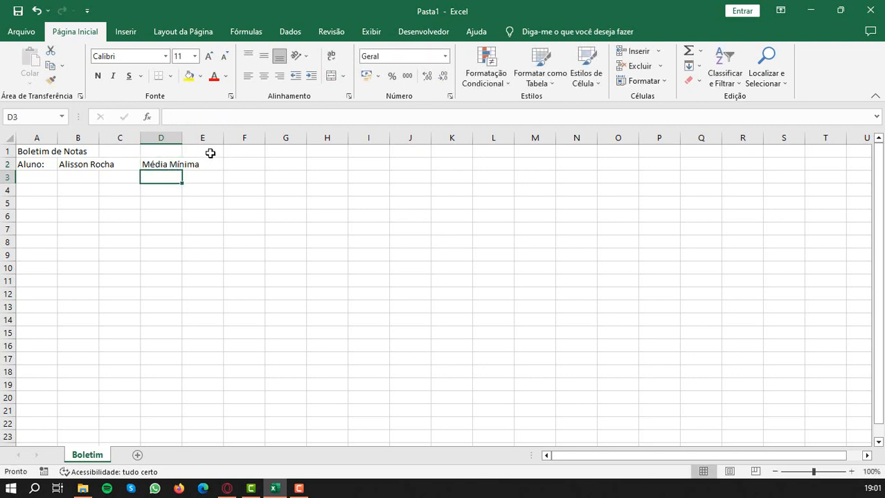
pyautogui.doubleClick(184, 140)
# - Enter 270 as the minimum average in E2
pyautogui.click(214, 163)
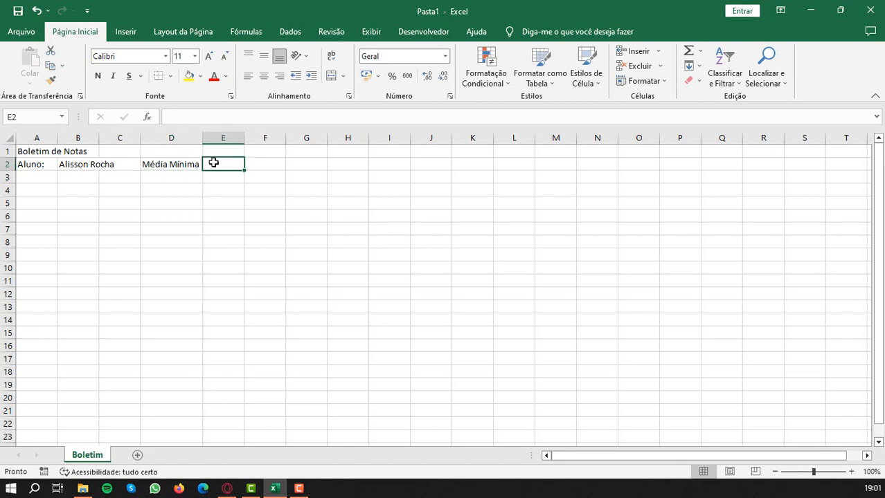
pyautogui.write('270')
pyautogui.press('Return')
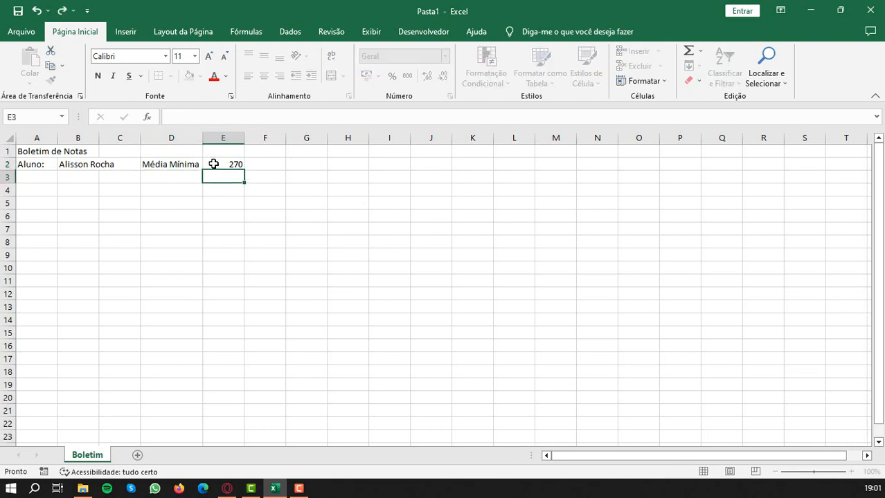
# - Enter the heading "Materias" in A3
pyautogui.click(46, 178)
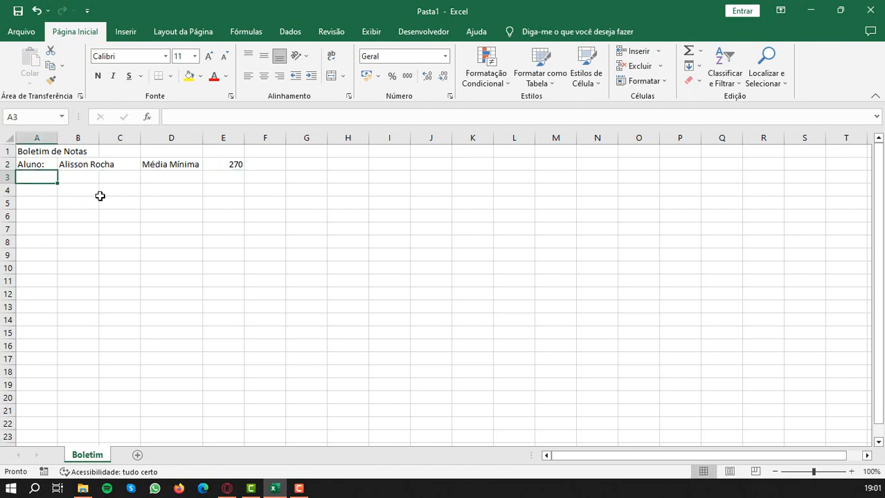
pyautogui.write('Mat')
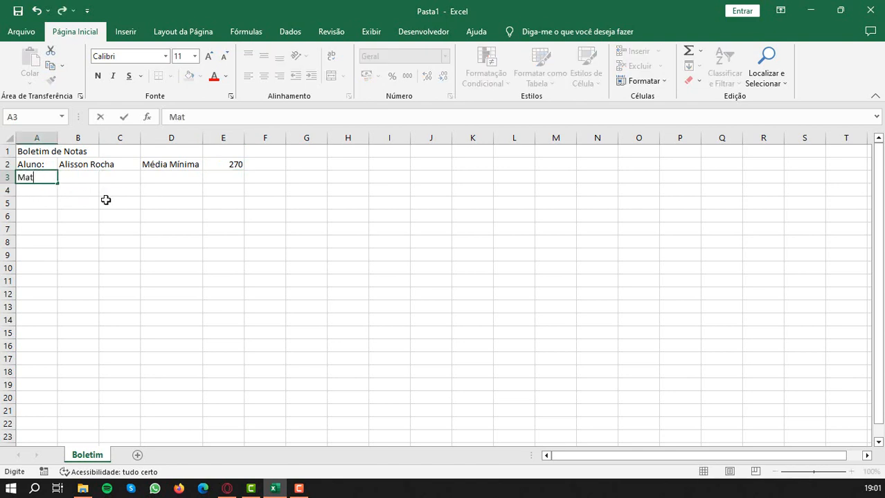
pyautogui.write('erias')
pyautogui.press('Tab')
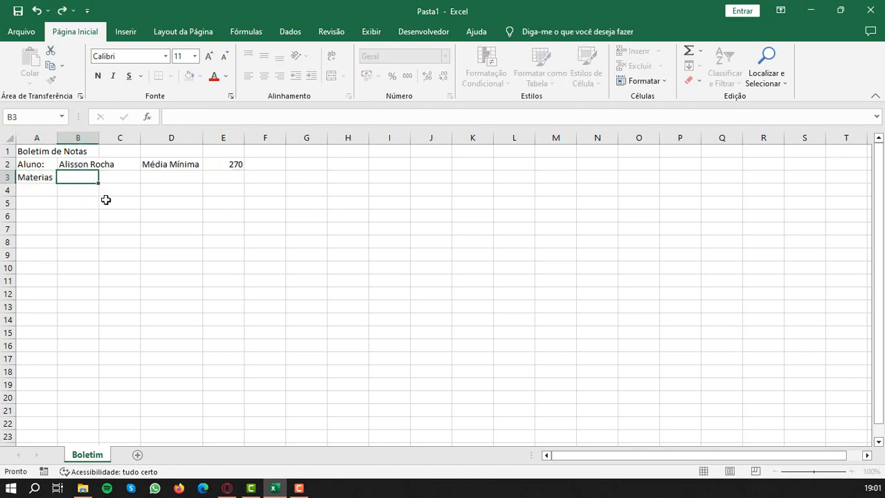
# - Enter the headings "1º Bimestre" in B3 and "2º Bimestre" in C3
pyautogui.write('1º Bimestre')
pyautogui.press('Tab')
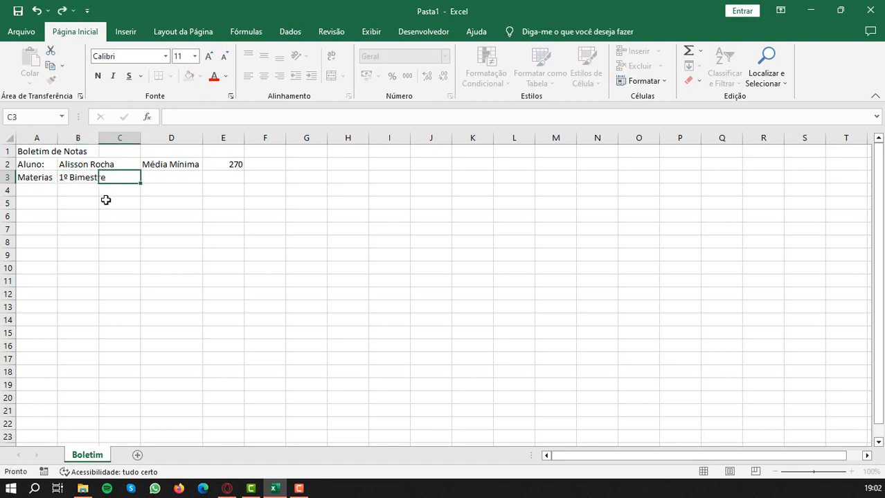
pyautogui.write('2º Bim')
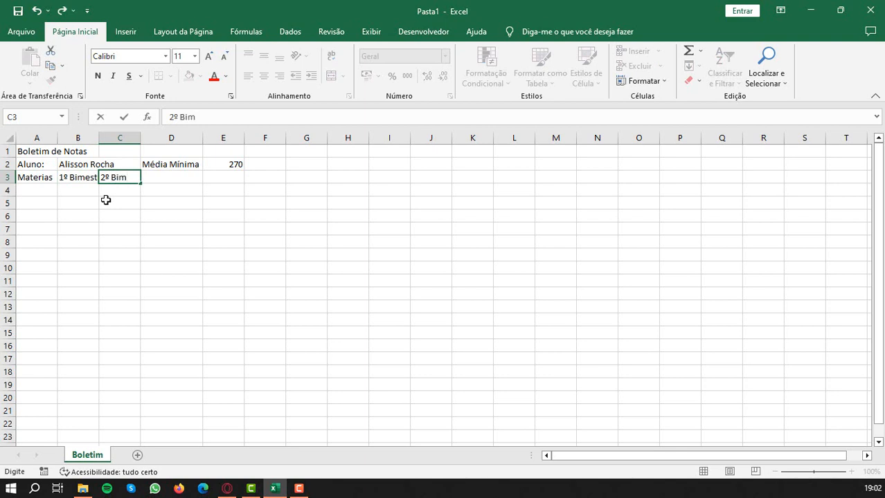
pyautogui.write('estrw')
pyautogui.press('BackSpace')
pyautogui.write('e')
pyautogui.press('Tab')
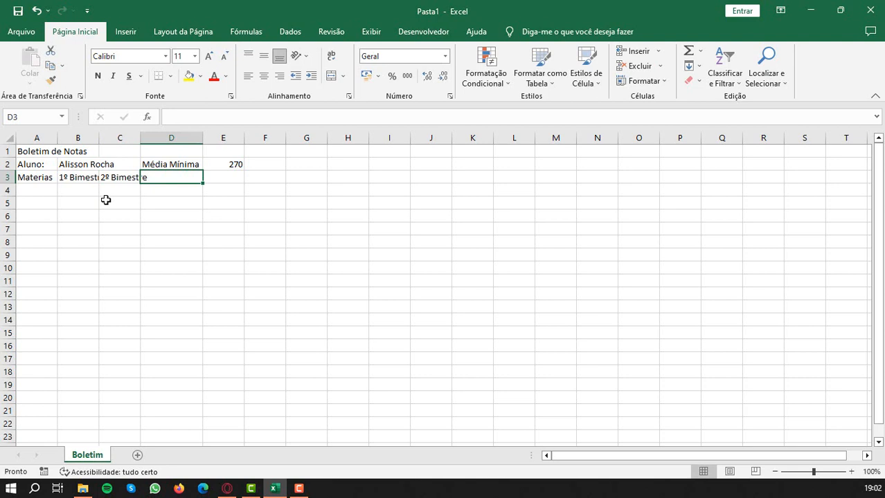
# - Enter the headings "3º Bimestre" in D3 and "4º Bimestre" in E3
pyautogui.write('3º Bimestre')
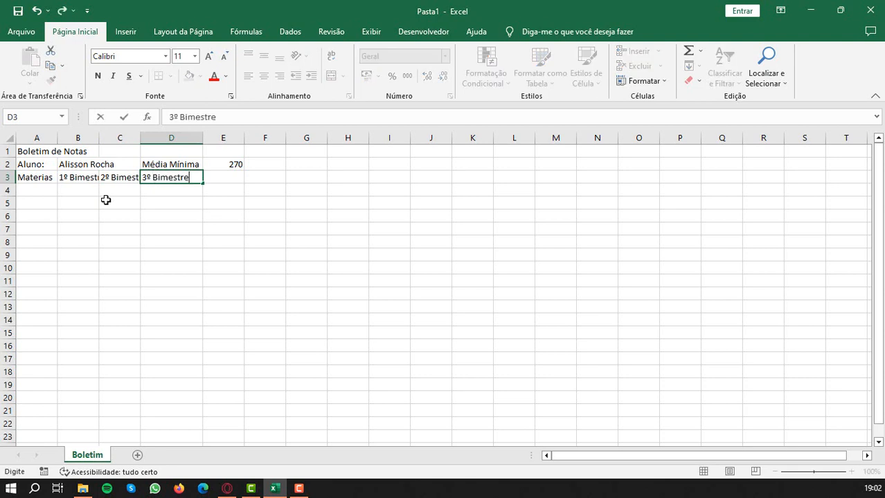
pyautogui.press('Tab')
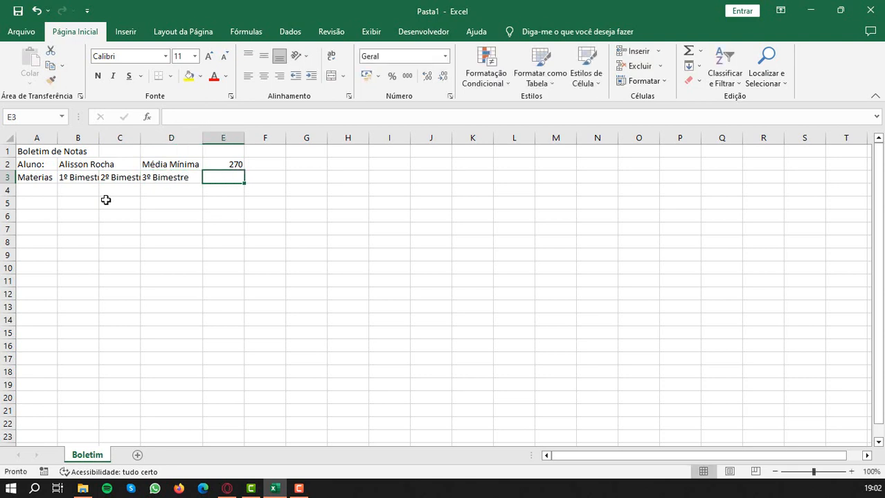
pyautogui.write('4º')
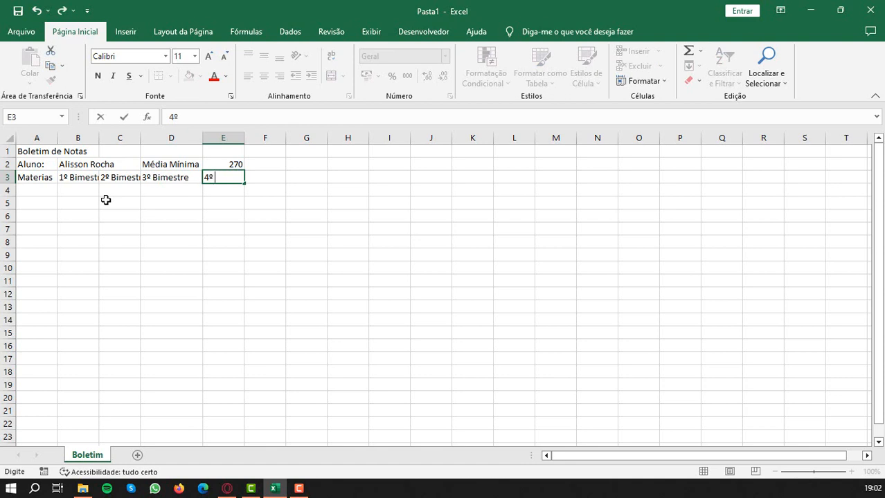
pyautogui.write(' Bimestre')
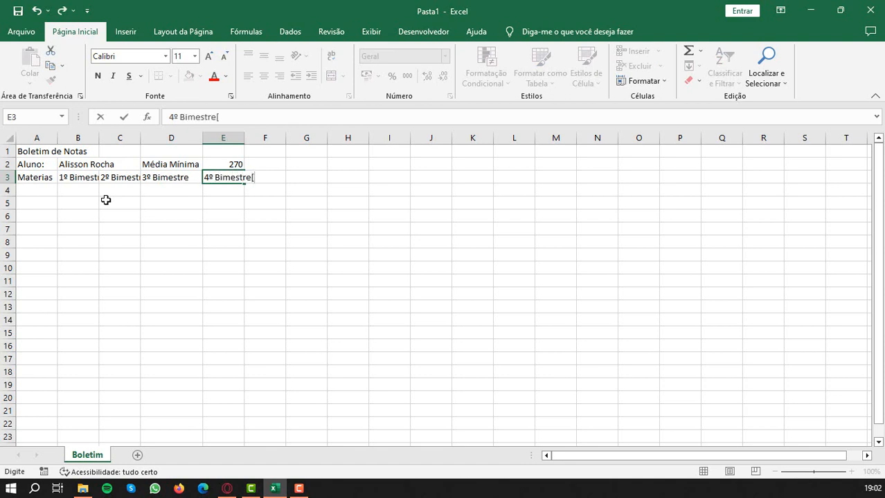
pyautogui.click(159, 250)
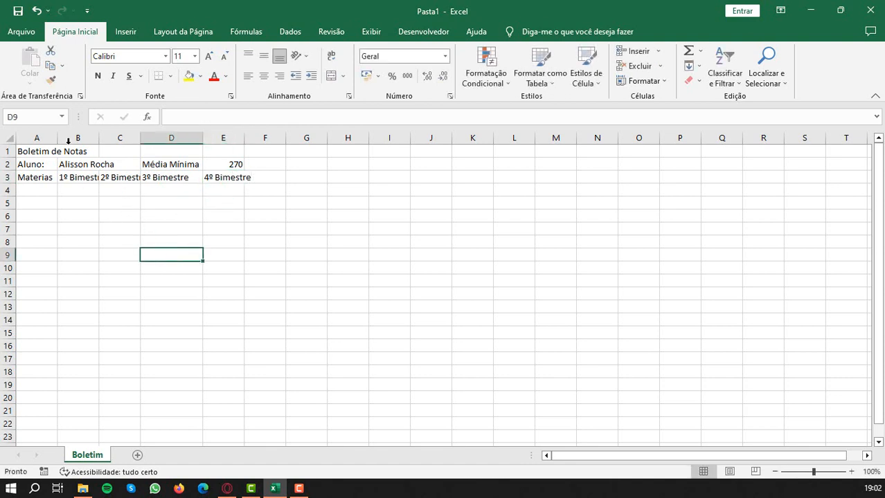
# - Widen columns A through E so that the headings in row 3 fit completely
pyautogui.moveTo(57, 140); pyautogui.dragTo(190, 138)
pyautogui.moveTo(254, 138); pyautogui.dragTo(339, 140)
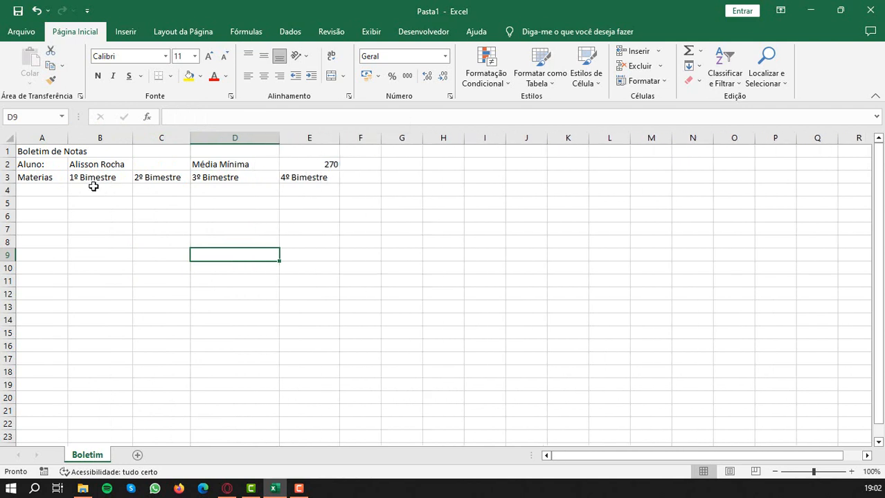
pyautogui.click(51, 194)
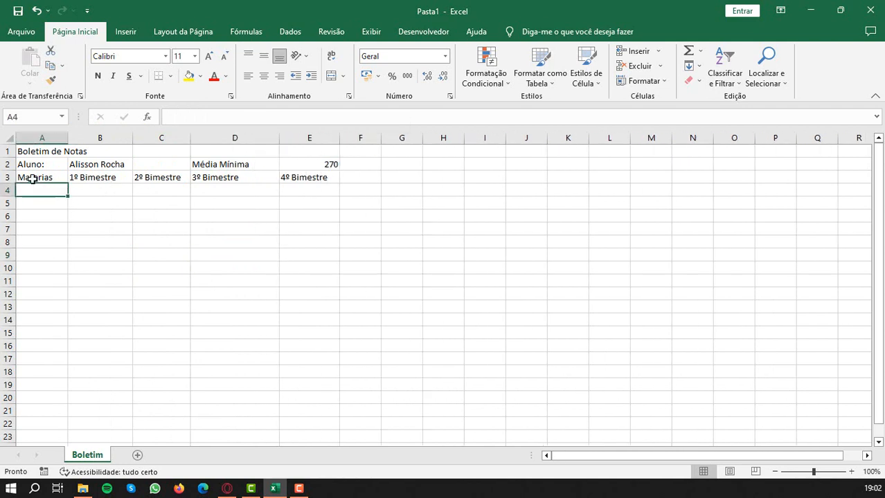
# - Correct the spelling of the subjects heading in A3 to "Matérias"
pyautogui.click(31, 178)
pyautogui.doubleClick(33, 178)
pyautogui.press('Delete')
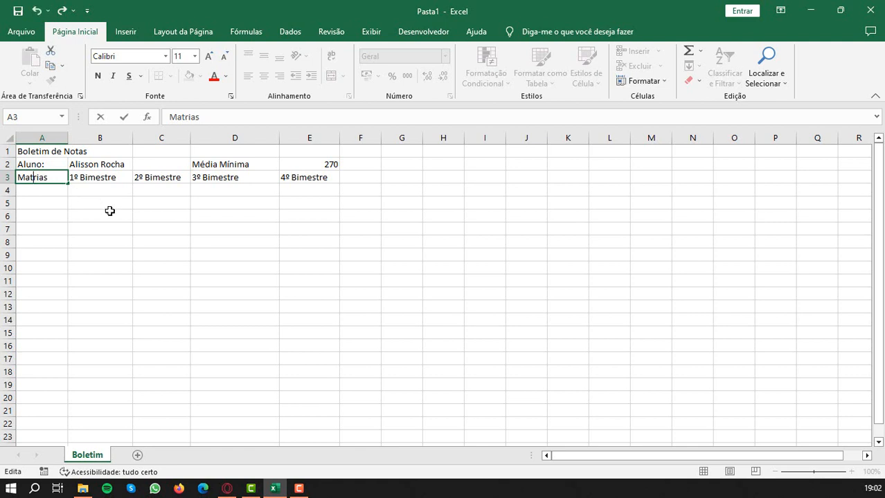
pyautogui.write('é')
pyautogui.click(53, 193)
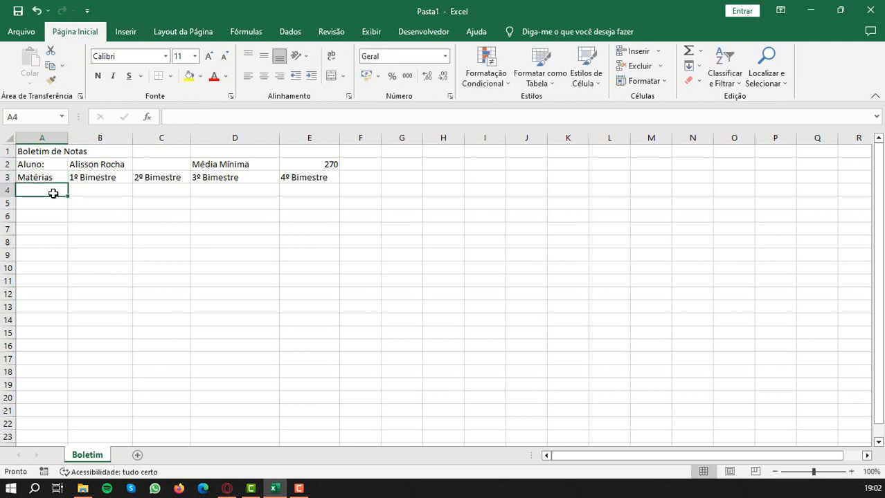
# - Enter the subjects "Matemárica" in A4 and "Português" in A5
pyautogui.write('Matem')
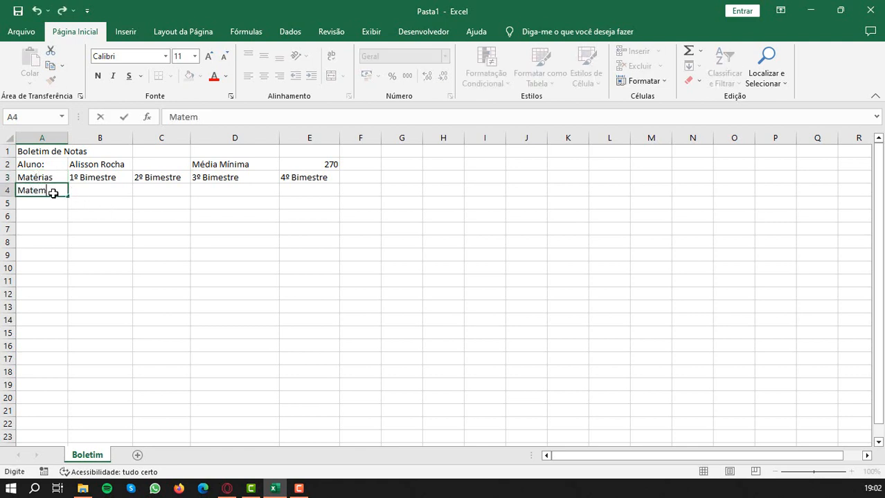
pyautogui.write('ática')
pyautogui.press('Return')
pyautogui.write('P')
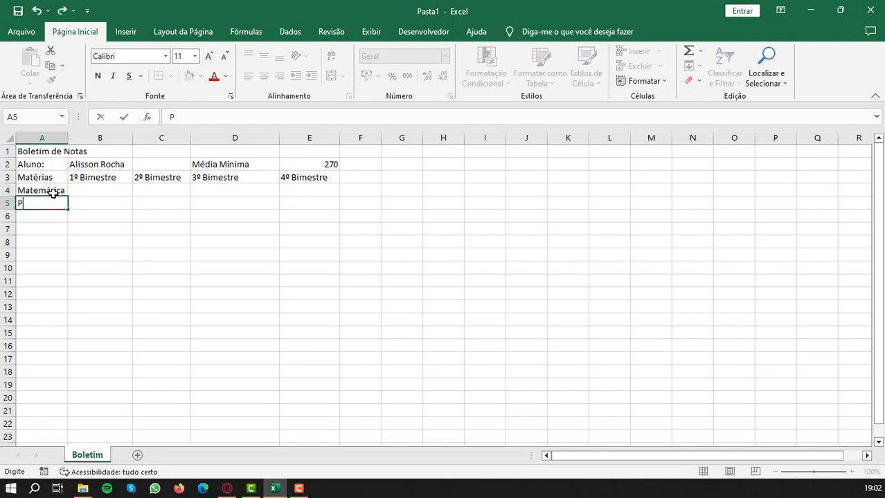
pyautogui.write('ortuguês')
pyautogui.press('Return')
# - Enter the subjects "Inglês" in A6 and "Ed. Artes." in A7
pyautogui.write('In')
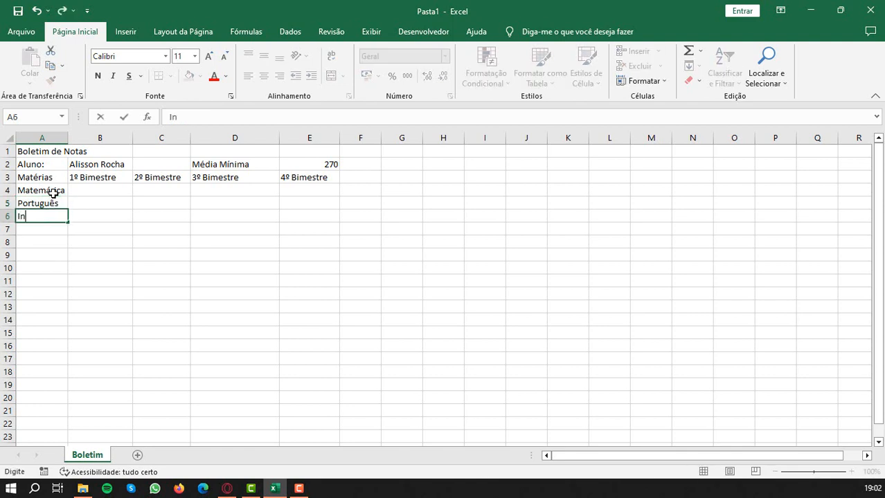
pyautogui.write('glês')
pyautogui.press('Return')
pyautogui.write('Ed. ')
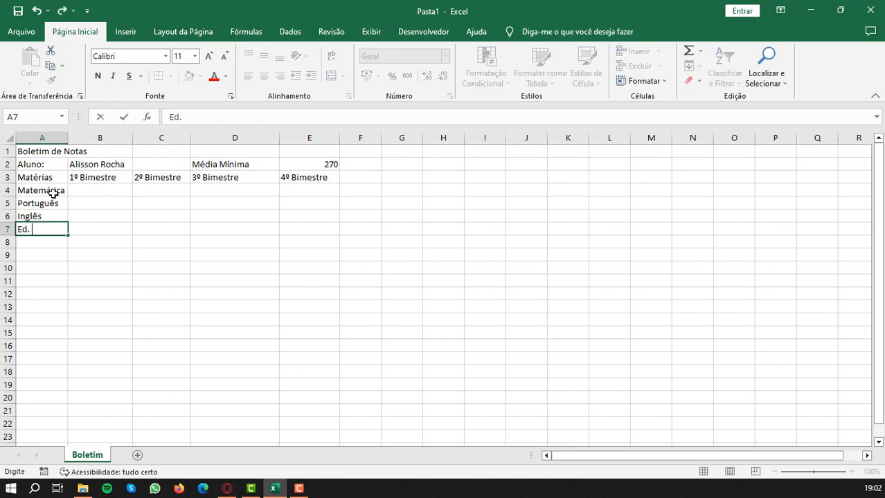
pyautogui.write('Artes.')
pyautogui.press('Return')
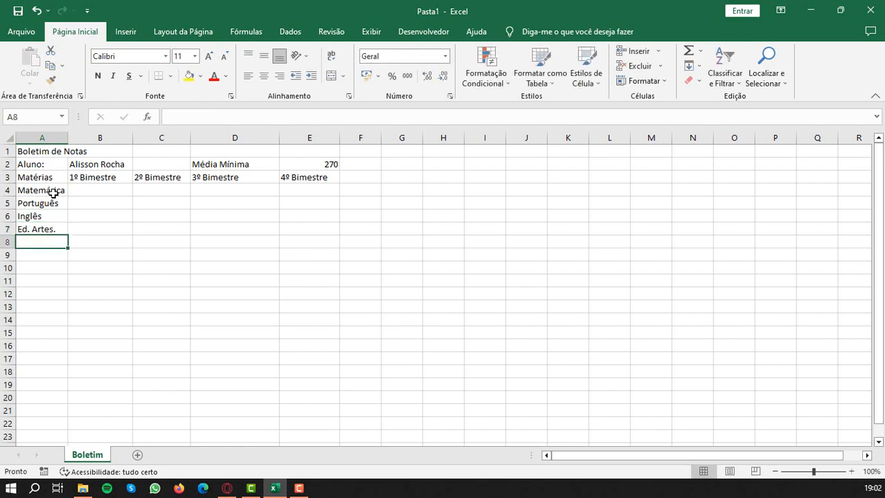
# - Enter the subjects "Ed. Física" in A8 and "Ciências" in A9
pyautogui.write('Ed. F')
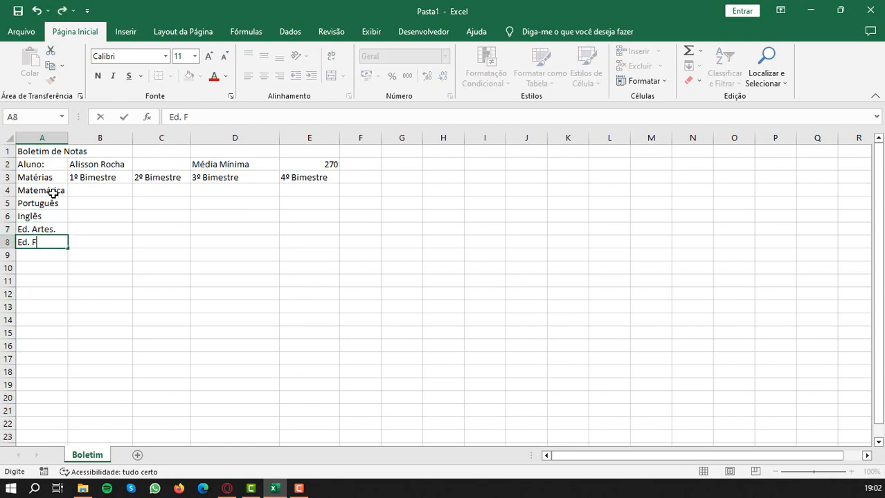
pyautogui.write('ísica')
pyautogui.press('Return')
pyautogui.write('Cl')
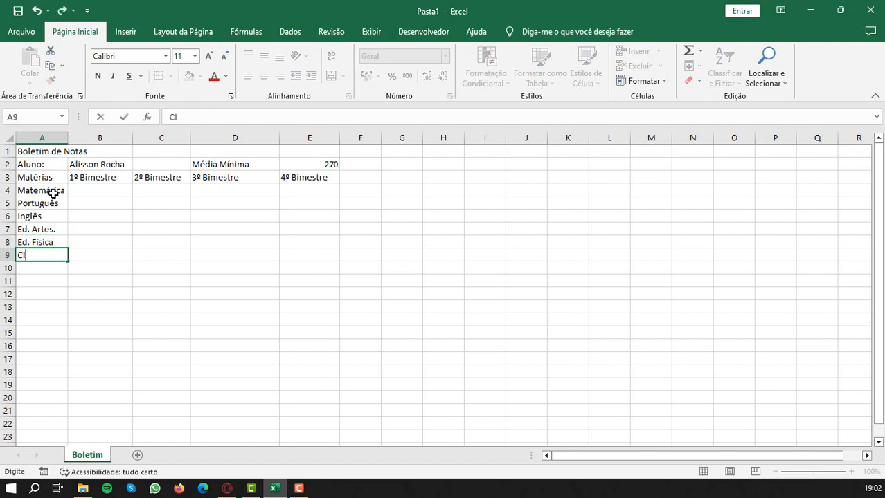
pyautogui.write('iências')
pyautogui.press('Return')
# - Enter the subjects "Biologia" in A10, "Física" in A11 and "Química" in A12
pyautogui.write('B')
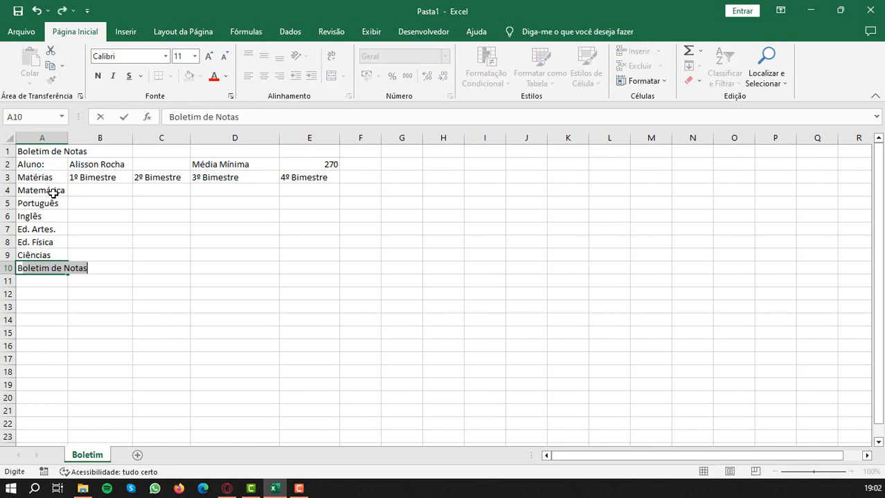
pyautogui.write('iologia')
pyautogui.press('Return')
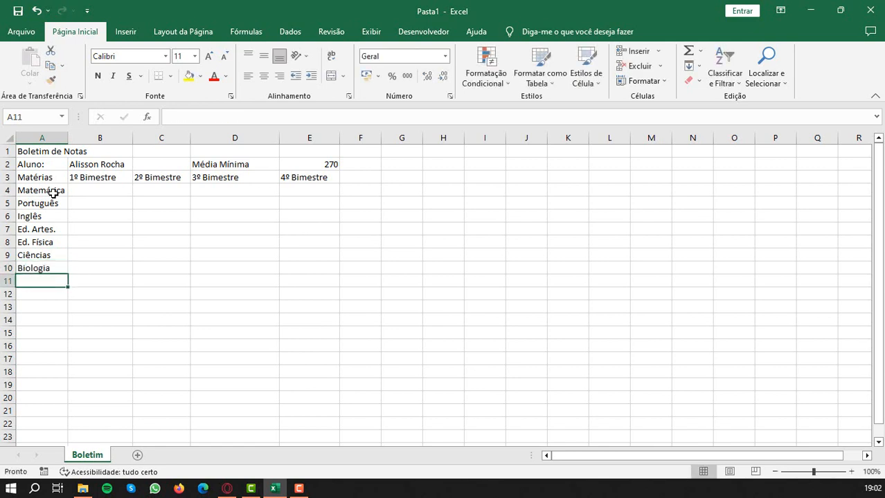
pyautogui.write('Física')
pyautogui.press('Return')
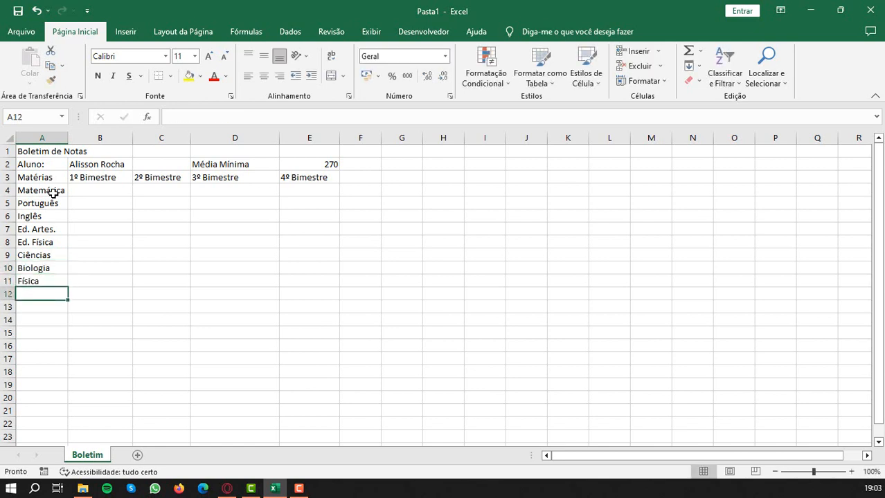
pyautogui.write('Qu')
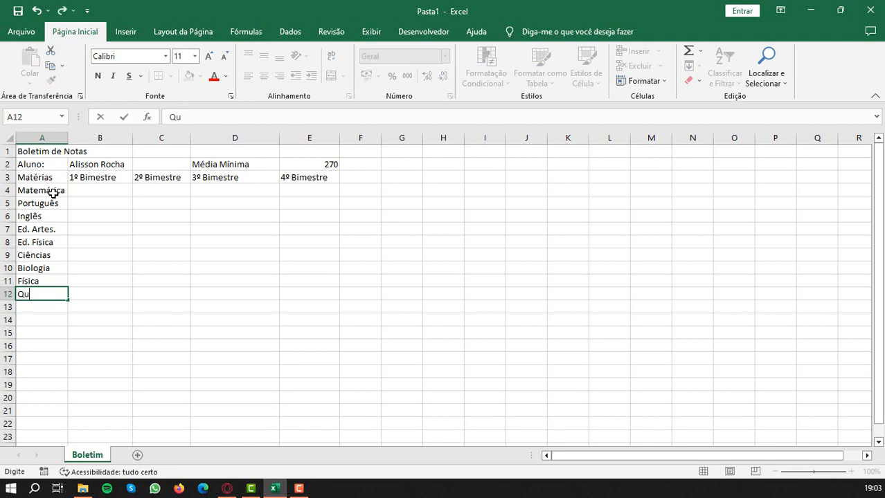
pyautogui.write('ímica')
pyautogui.press('Return')
# - Enter the subjects "Sociologia" in A13 and "Filosofia" in A14
pyautogui.write('Soci')
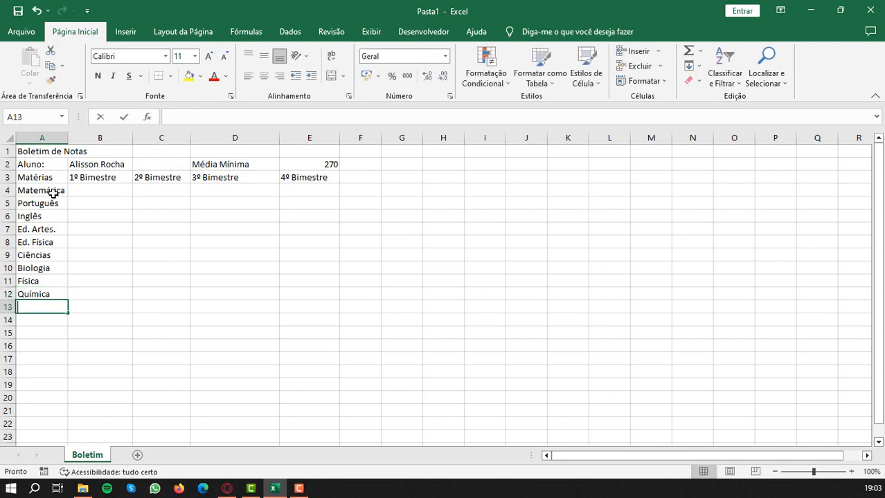
pyautogui.write('o')
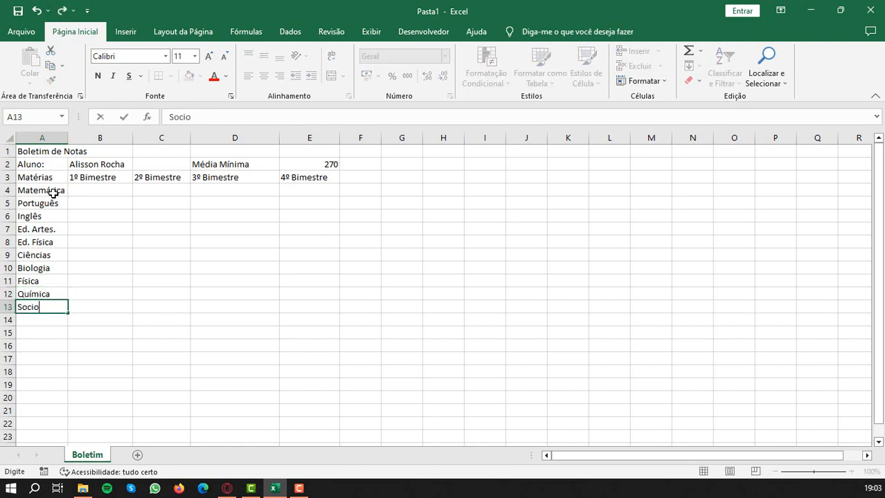
pyautogui.write('logia')
pyautogui.press('Return')
pyautogui.write('Filosofia')
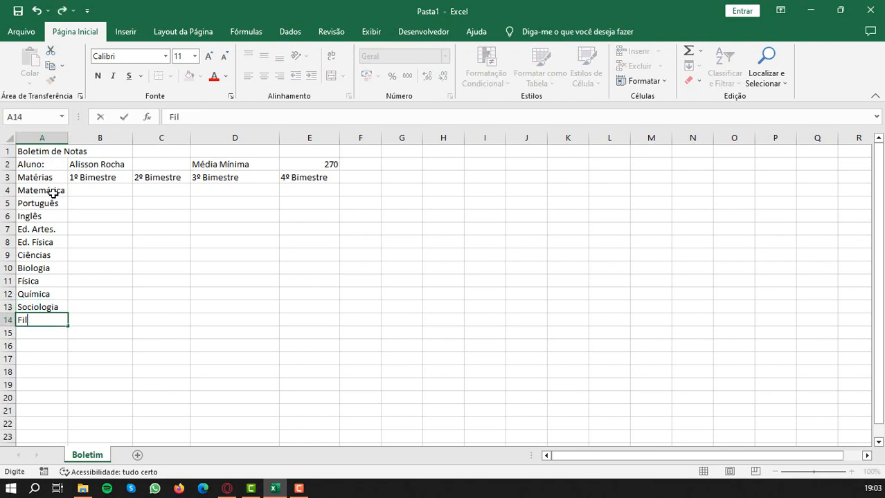
pyautogui.press('Return')
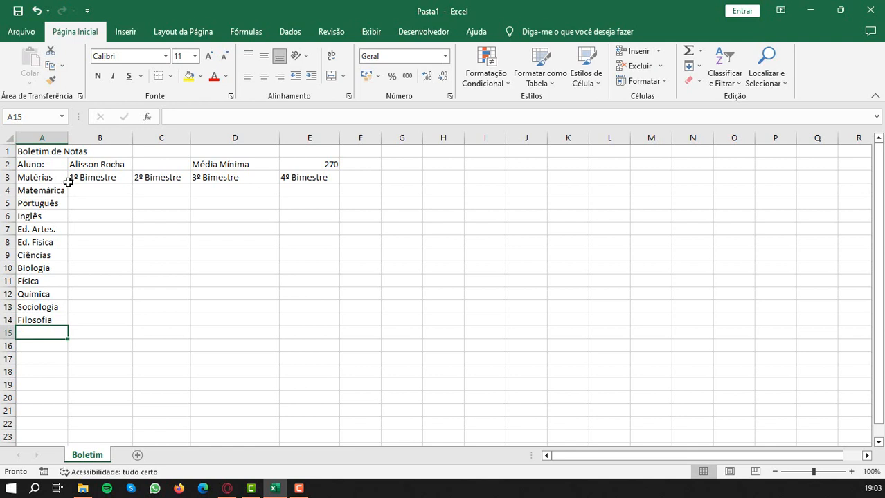
# - Widen column A slightly and auto-fit the widths of columns B through E to their contents
pyautogui.moveTo(68, 140); pyautogui.dragTo(72, 145)
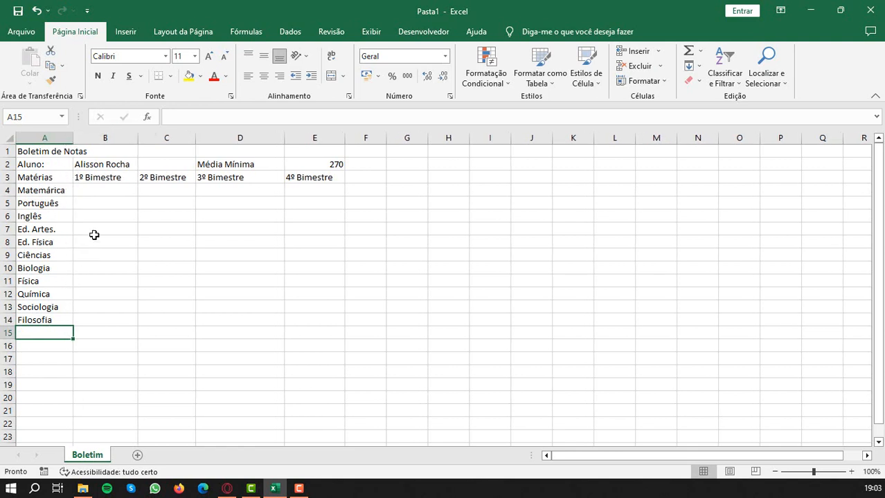
pyautogui.click(99, 191)
pyautogui.click(365, 268)
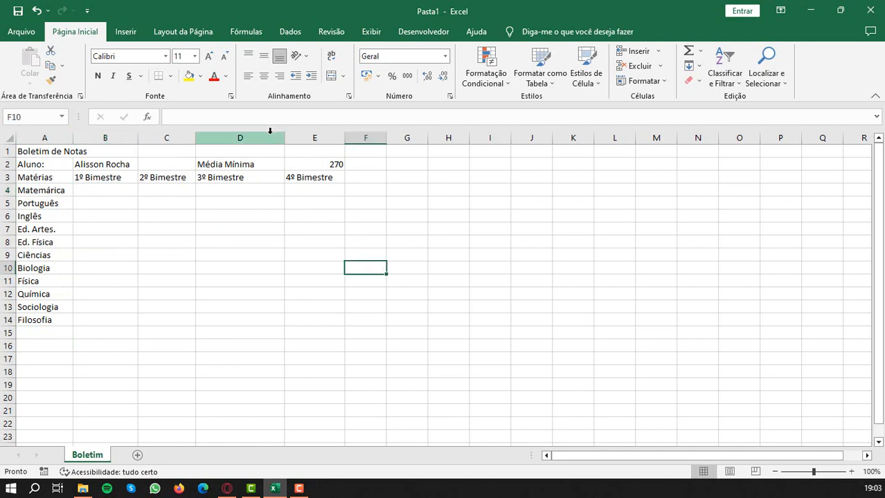
pyautogui.doubleClick(139, 138)
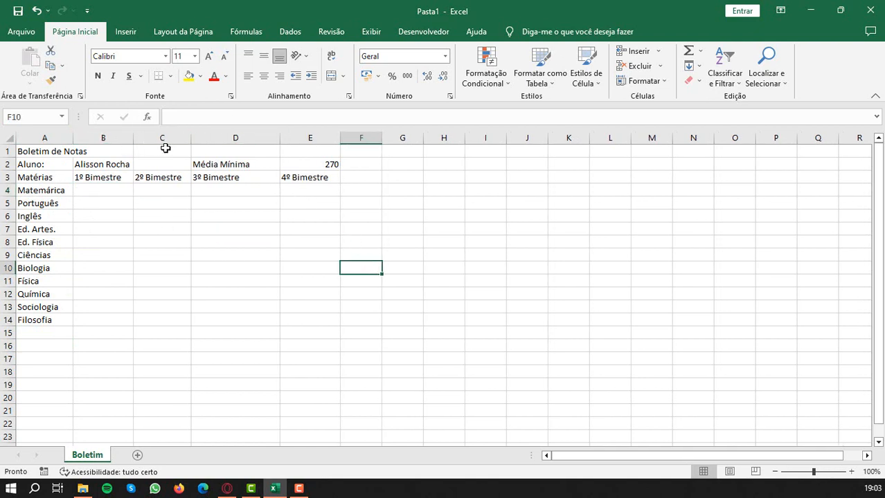
pyautogui.doubleClick(194, 138)
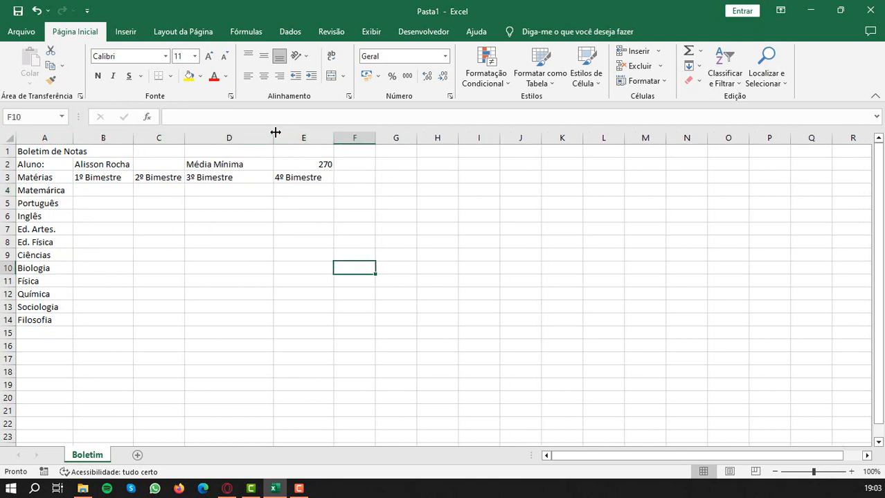
pyautogui.doubleClick(273, 138)
pyautogui.doubleClick(305, 138)
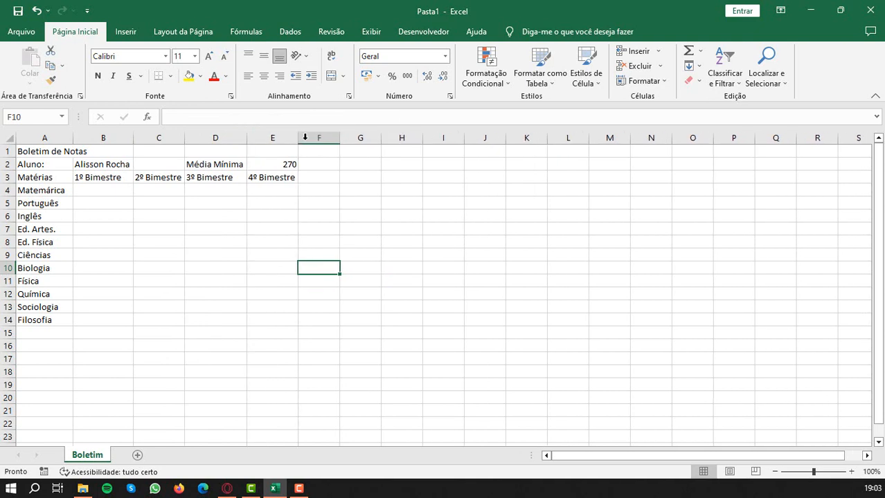
# - Enter the headings "Soma" in F3 and "Média" in G3
pyautogui.click(315, 178)
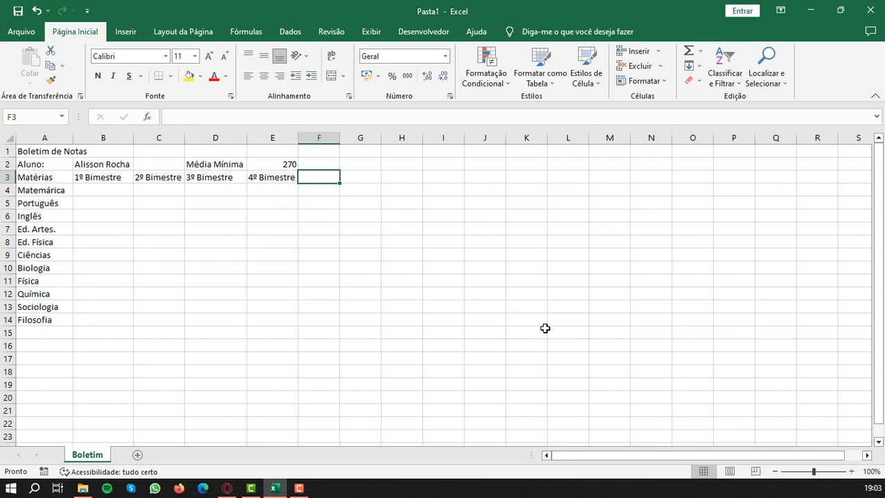
pyautogui.write('So')
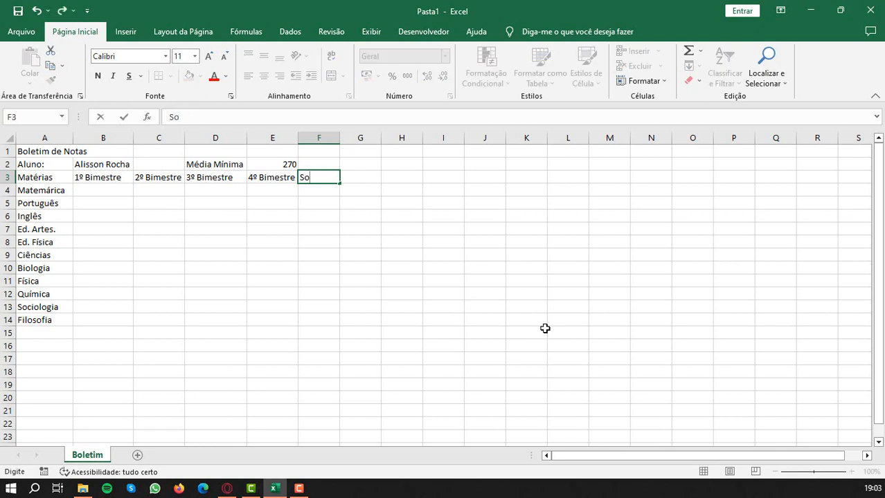
pyautogui.write('ma')
pyautogui.press('Tab')
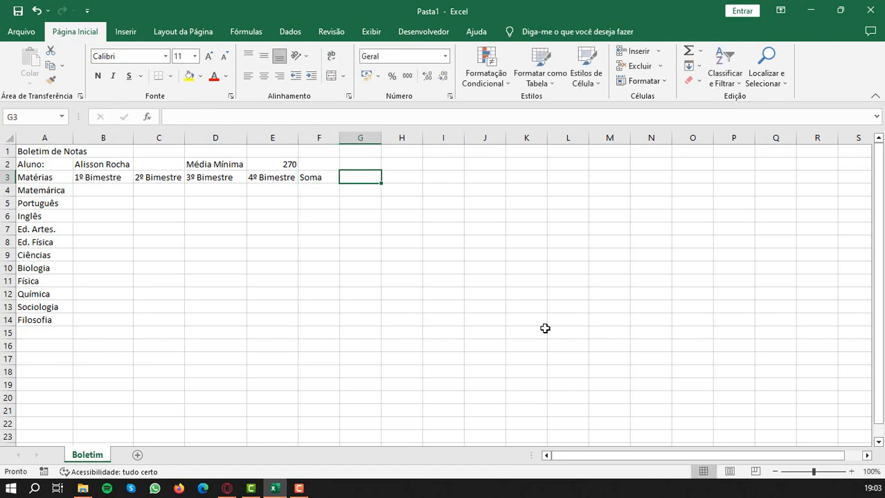
pyautogui.write('Média')
pyautogui.press('Tab')
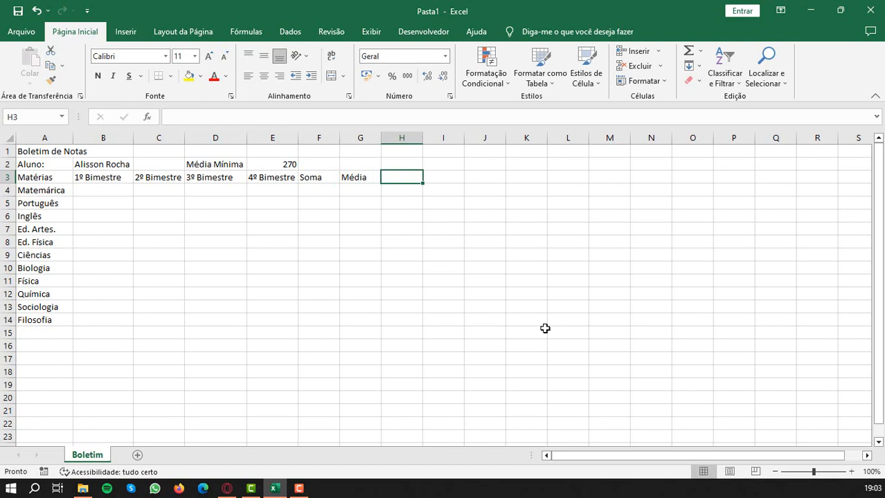
# - Enter the headings "Menor Nota" in H3 and "Maior Nota" in I3
pyautogui.write('Me')
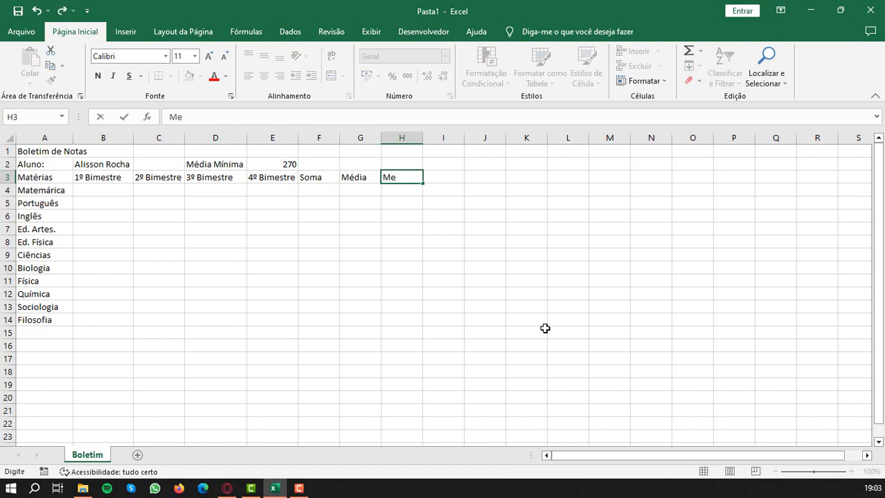
pyautogui.write('nor Nota')
pyautogui.press('Tab')
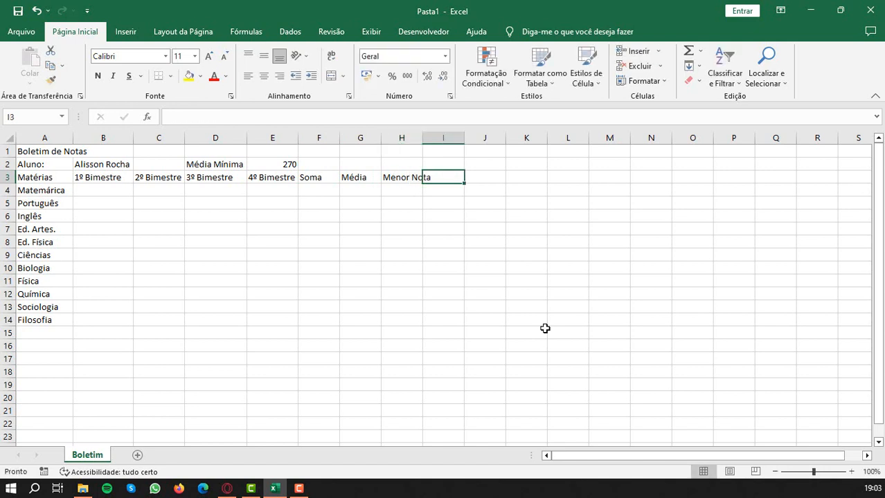
pyautogui.write('Maior Note')
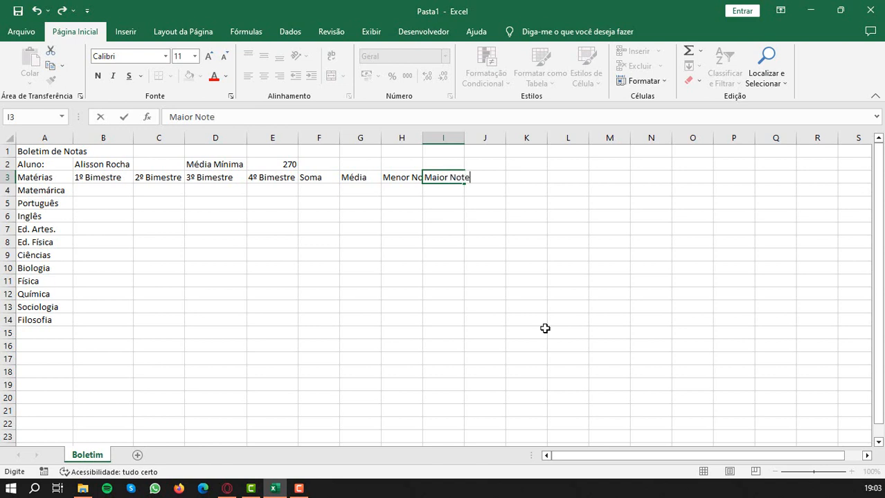
pyautogui.press('Tab')
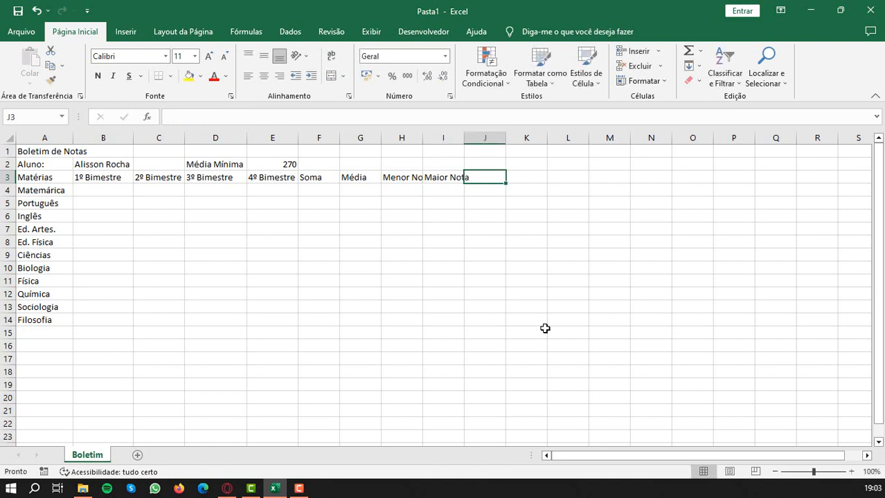
# - Auto-fit the widths of columns H and I to their headings
pyautogui.click(423, 137)
pyautogui.doubleClick(422, 137)
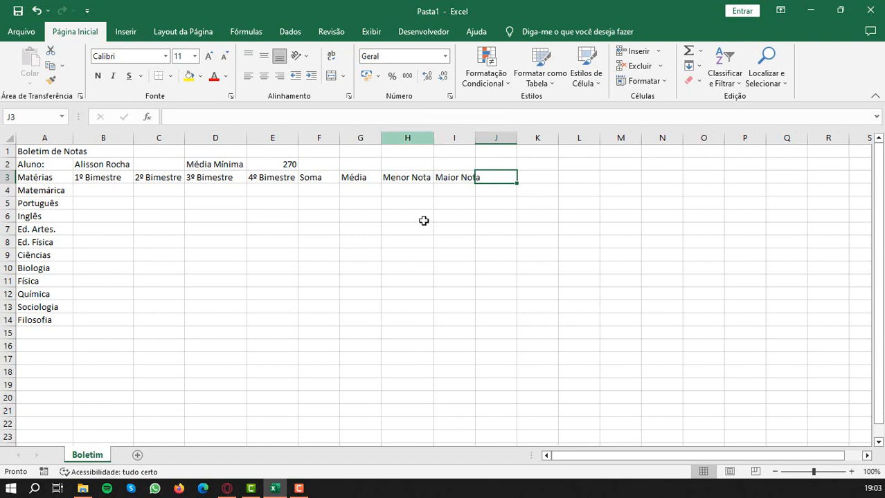
pyautogui.doubleClick(475, 137)
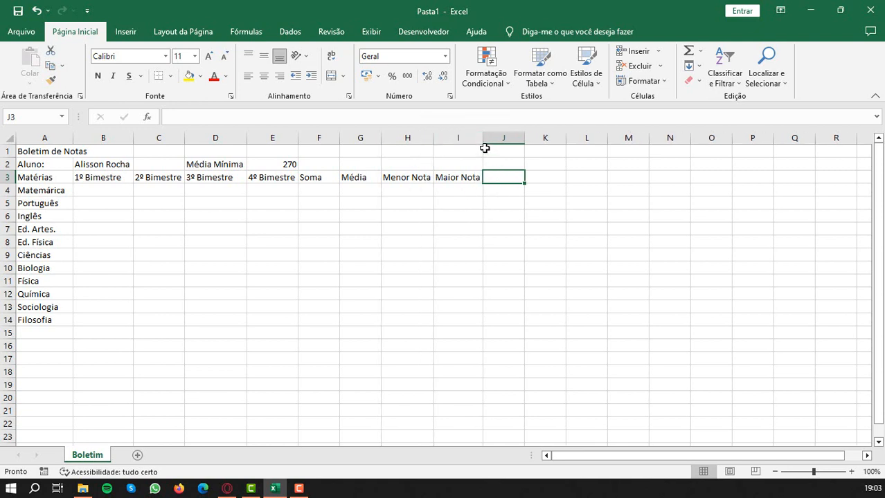
pyautogui.moveTo(483, 139)
pyautogui.mouseDown()
pyautogui.moveTo(466, 143)
pyautogui.moveTo(483, 141)
pyautogui.mouseUp()
# - Enter the heading "Situação Final" in J3 and widen column J to fit it
pyautogui.write('Situação')
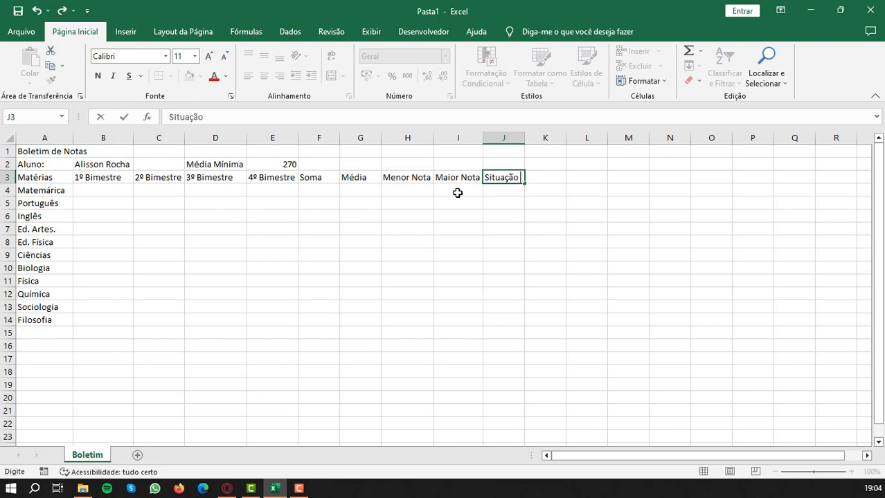
pyautogui.write(' Final')
pyautogui.press('Return')
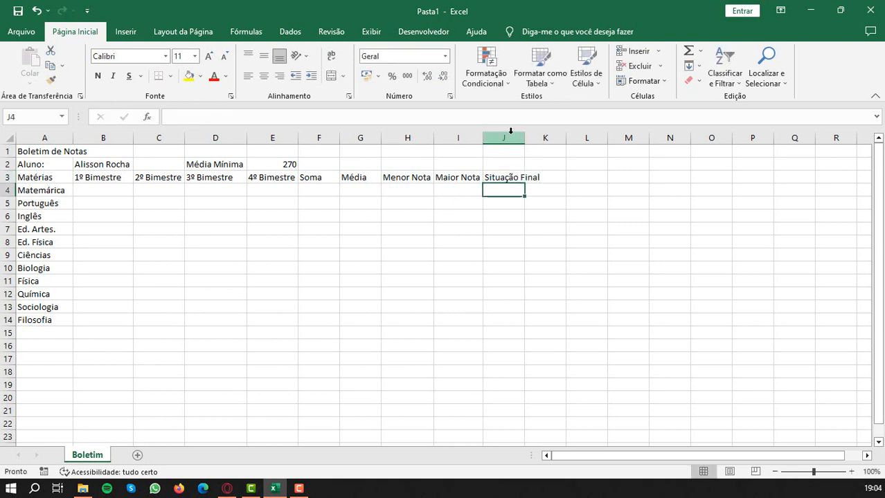
pyautogui.moveTo(522, 138); pyautogui.dragTo(543, 138)
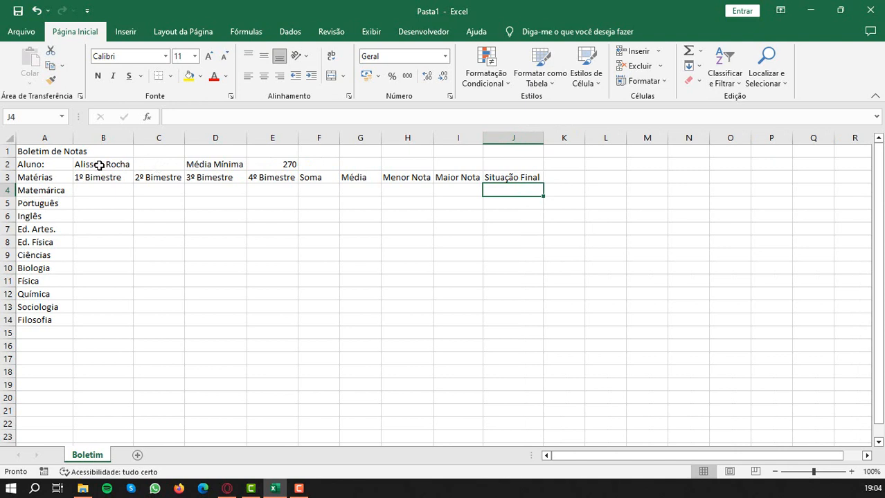
# - Merge and center the title "Boletim de Notas" across A1:J1 and format it bold at font size 20
pyautogui.click(23, 151)
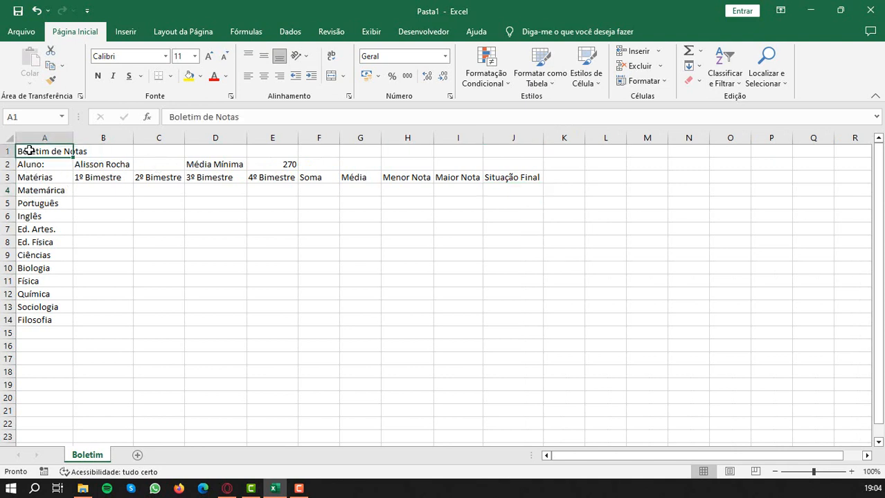
pyautogui.moveTo(29, 151); pyautogui.dragTo(504, 149)
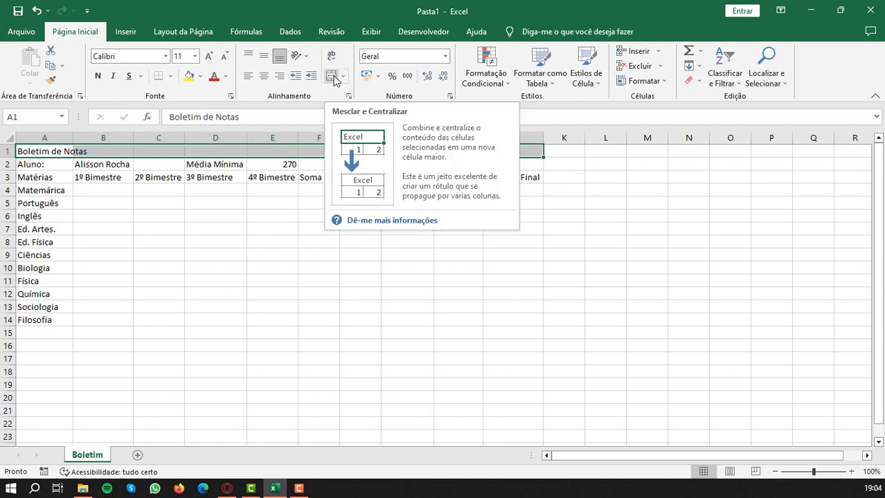
pyautogui.click(331, 76)
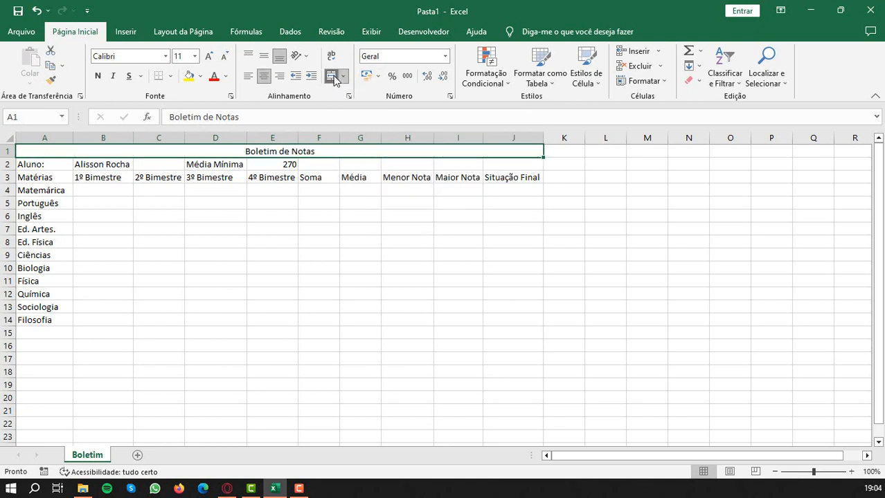
pyautogui.click(99, 78)
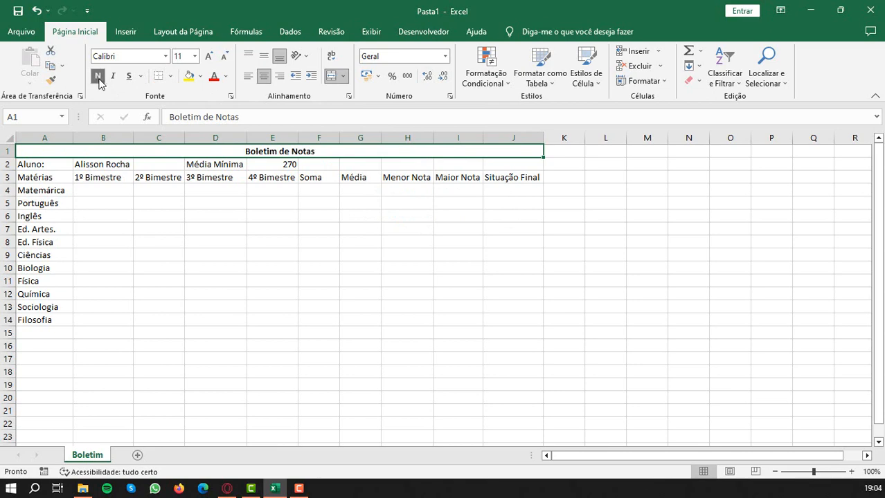
pyautogui.click(195, 57)
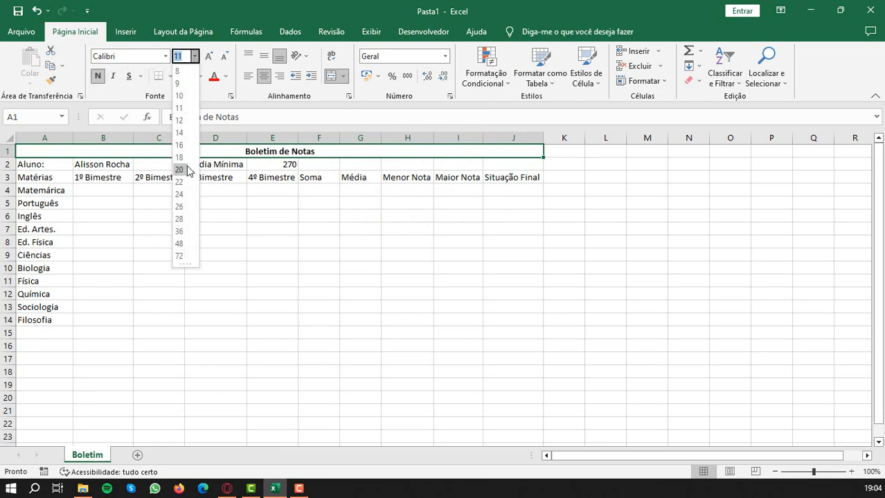
pyautogui.click(185, 164)
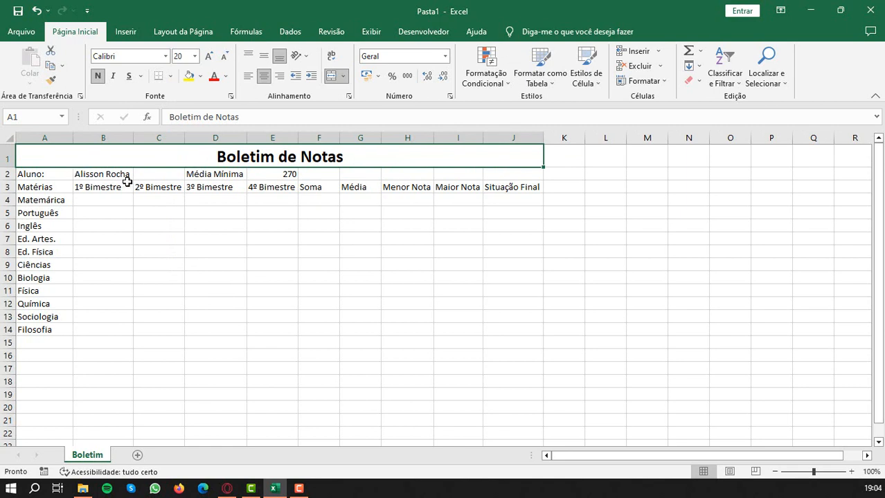
# - Move the "Média Mínima" label and its value from D2:E2 to I2:J2 and auto-fit column I
pyautogui.moveTo(215, 176); pyautogui.dragTo(256, 174)
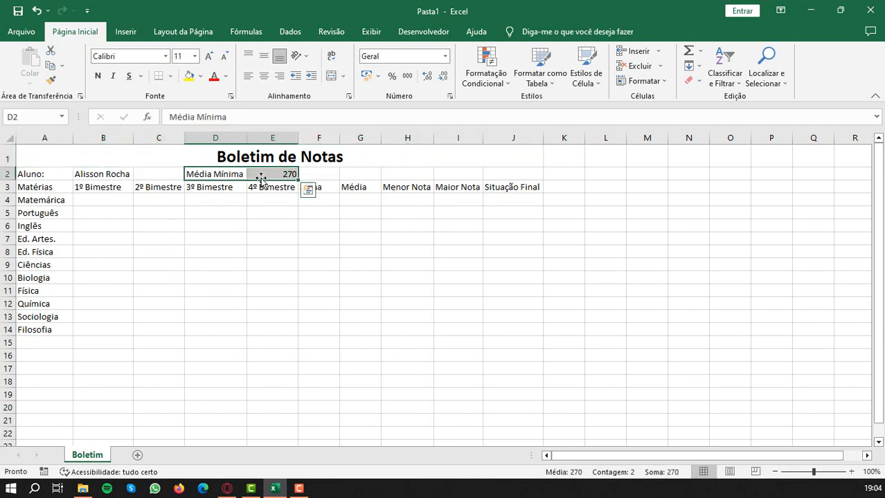
pyautogui.click(265, 198)
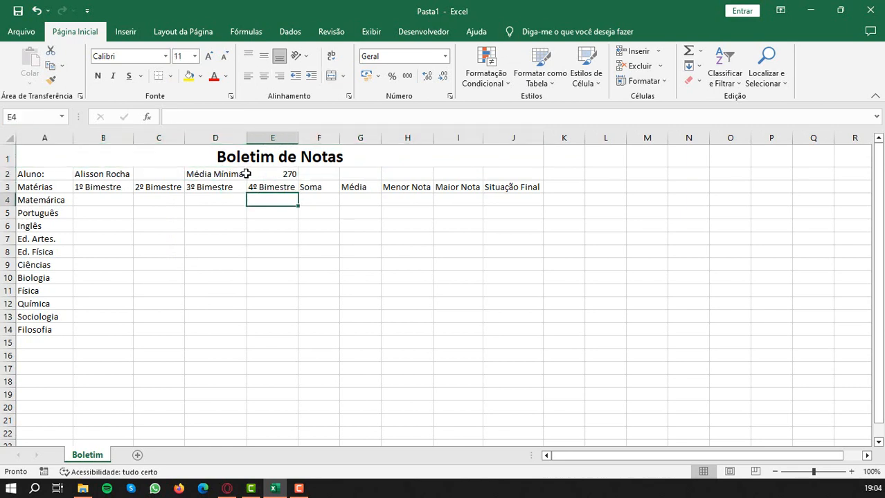
pyautogui.moveTo(215, 174); pyautogui.dragTo(280, 175)
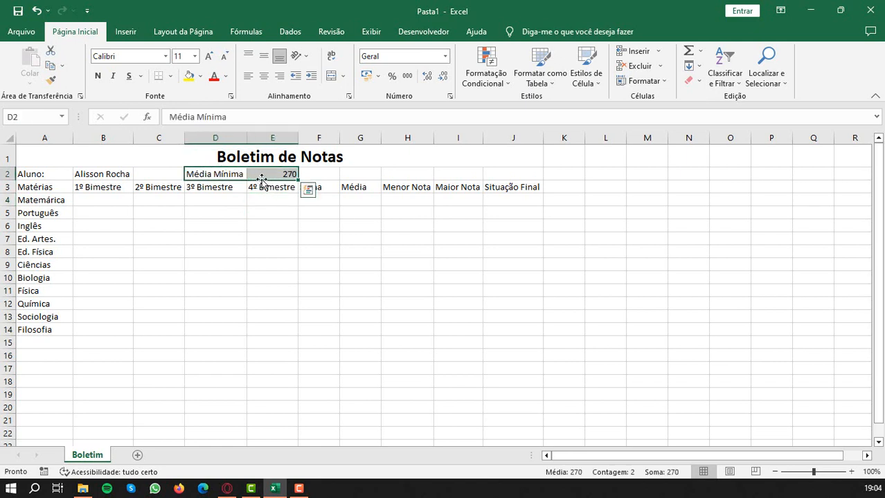
pyautogui.moveTo(262, 180); pyautogui.dragTo(527, 174)
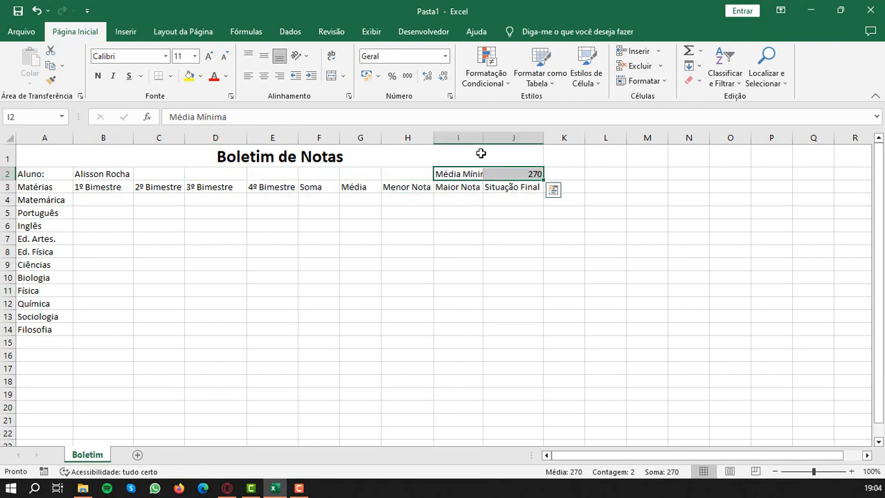
pyautogui.doubleClick(483, 138)
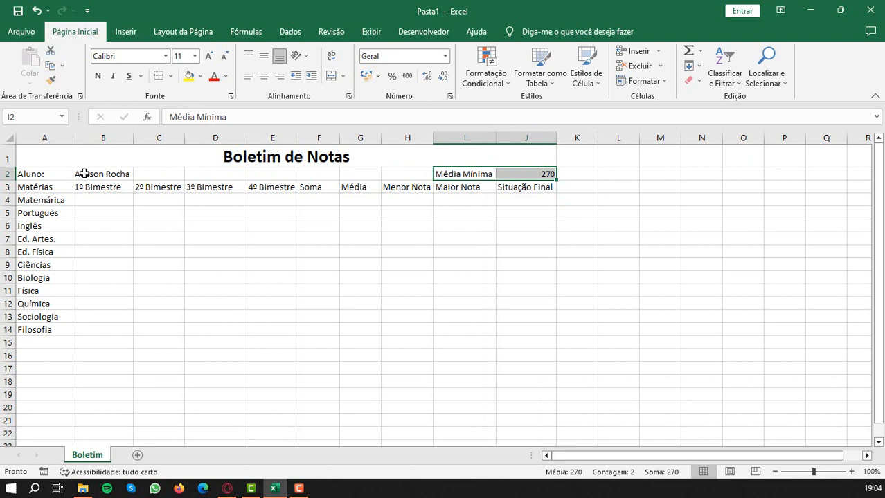
# - Merge B2:H2 into one cell for the student's name and align it left
pyautogui.moveTo(84, 174); pyautogui.dragTo(395, 173)
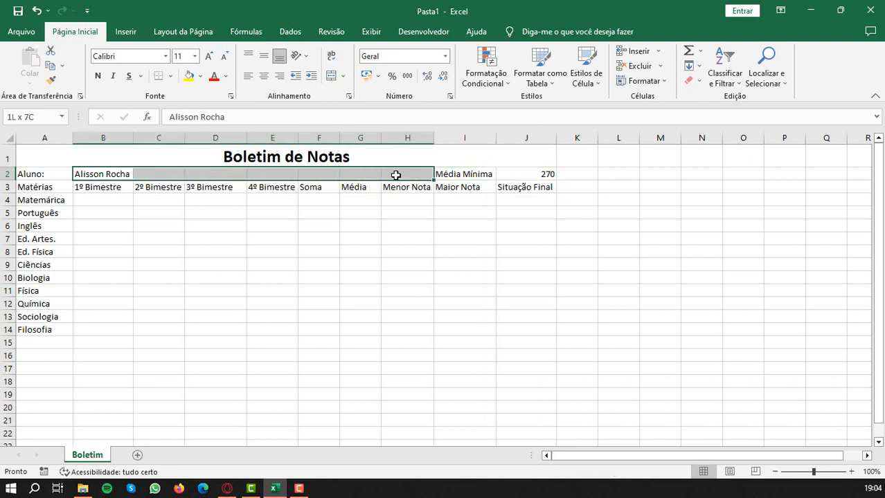
pyautogui.click(331, 78)
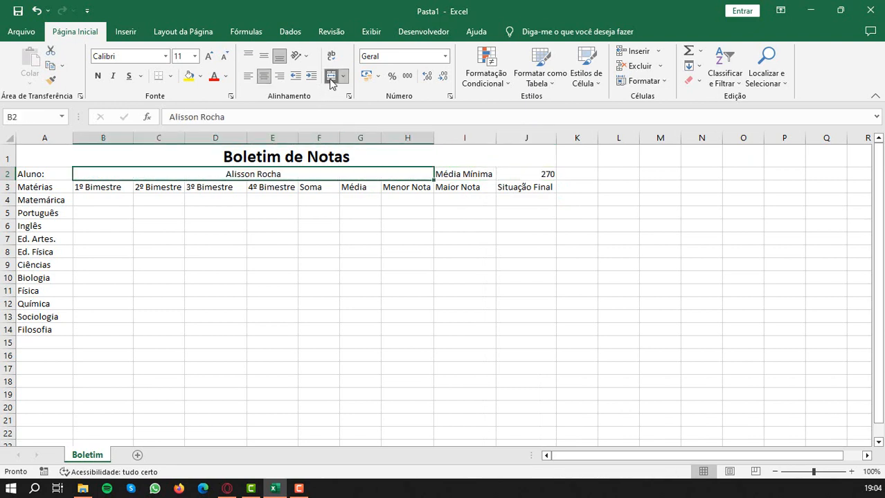
pyautogui.click(248, 78)
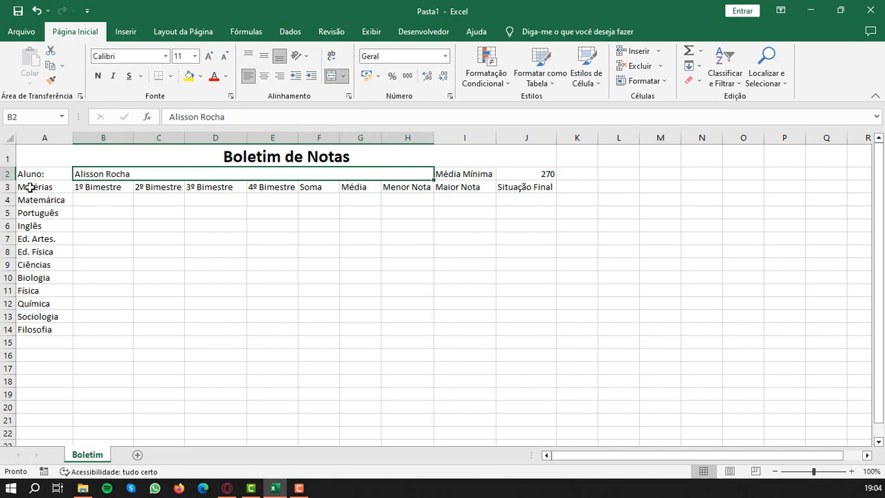
# - Center the column headings in A3:J3
pyautogui.moveTo(31, 188); pyautogui.dragTo(526, 188)
pyautogui.click(265, 77)
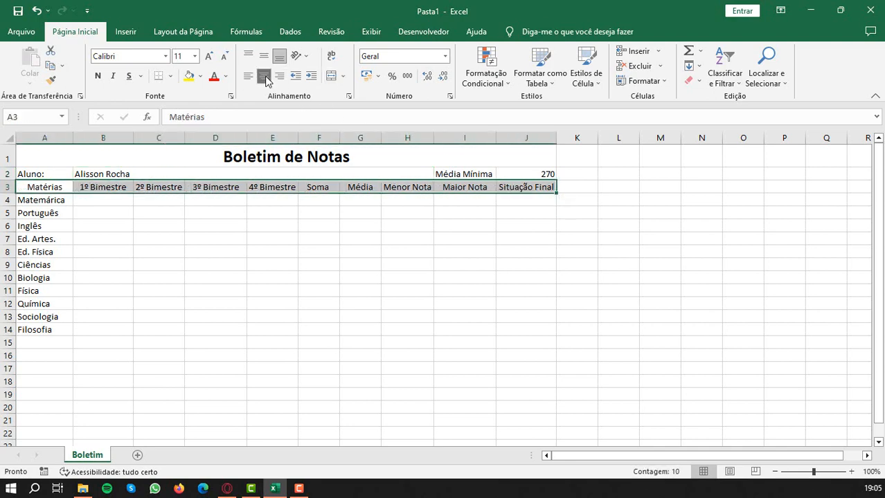
pyautogui.click(215, 237)
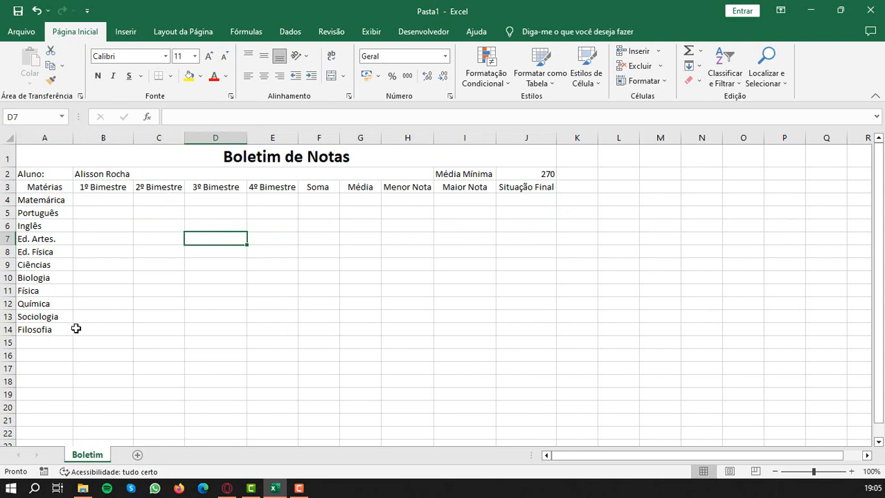
# - Apply all borders to the whole report table, A1:J14
pyautogui.moveTo(34, 330); pyautogui.dragTo(527, 139)
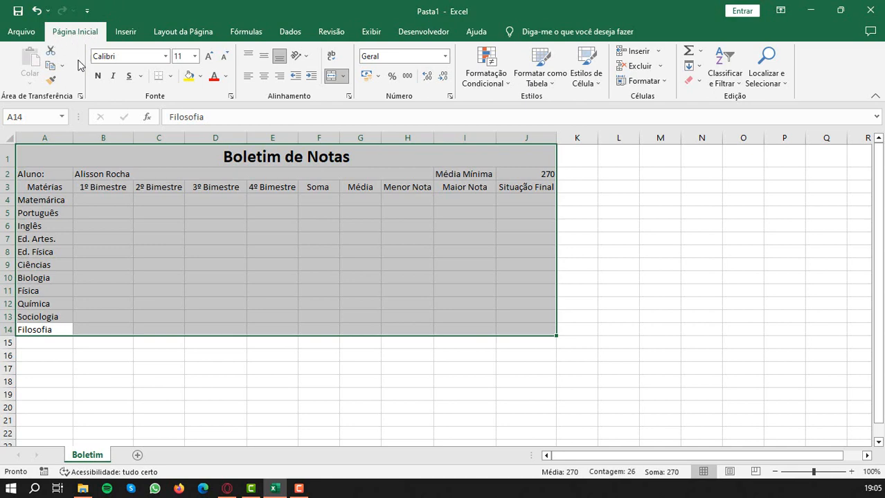
pyautogui.click(170, 76)
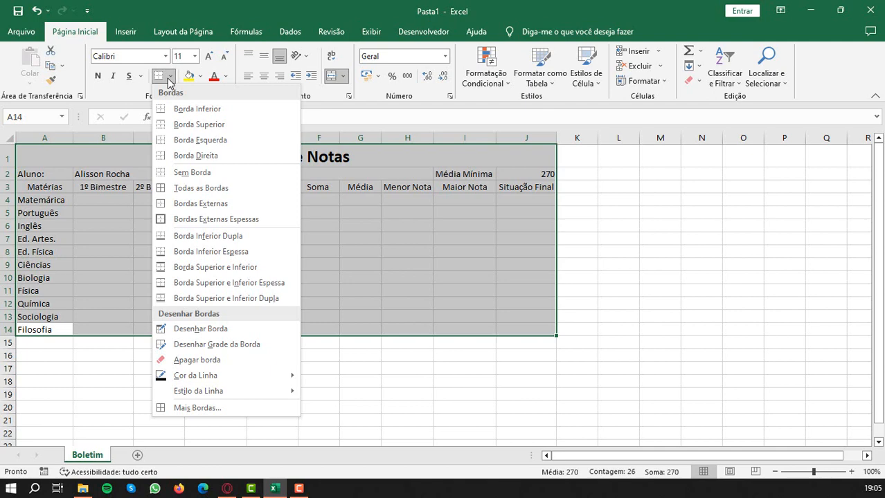
pyautogui.click(196, 191)
pyautogui.click(199, 241)
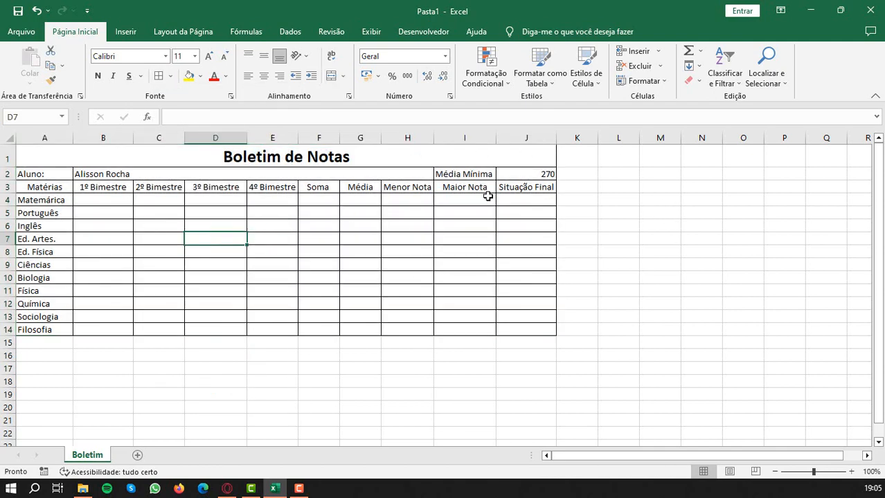
# - Give the "Aluno:" cell A2 a standard green fill and white font color
pyautogui.click(32, 175)
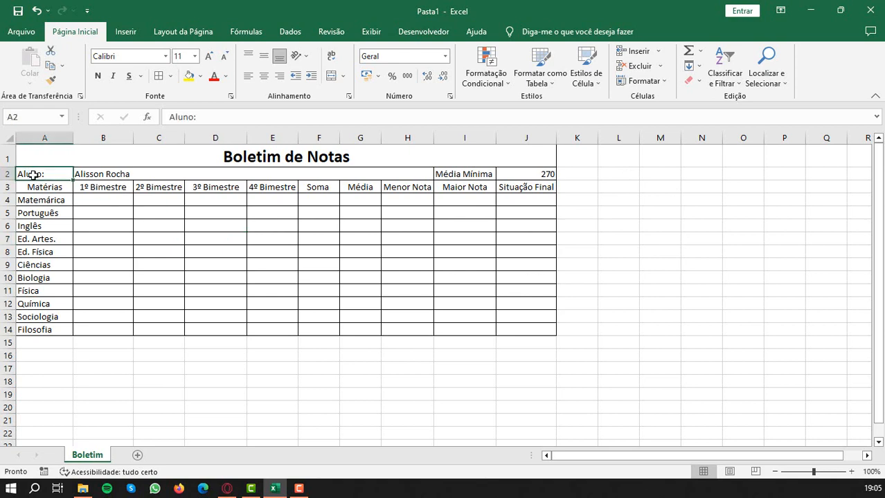
pyautogui.click(200, 76)
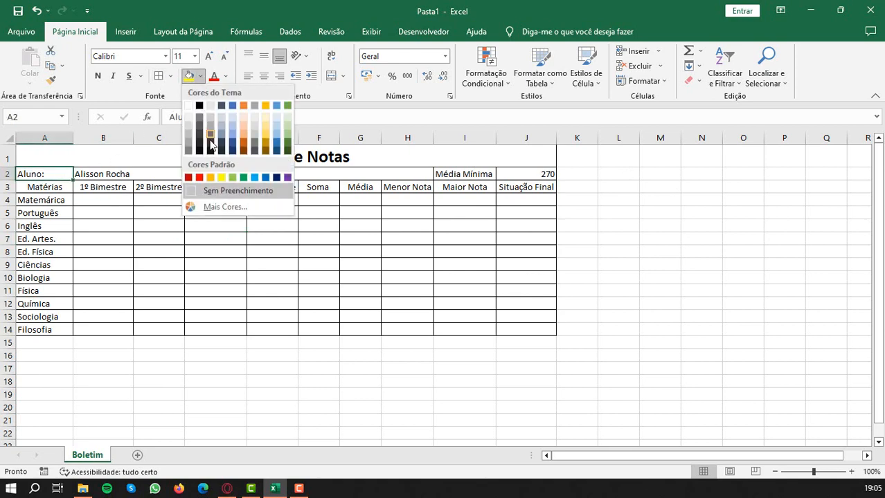
pyautogui.click(243, 178)
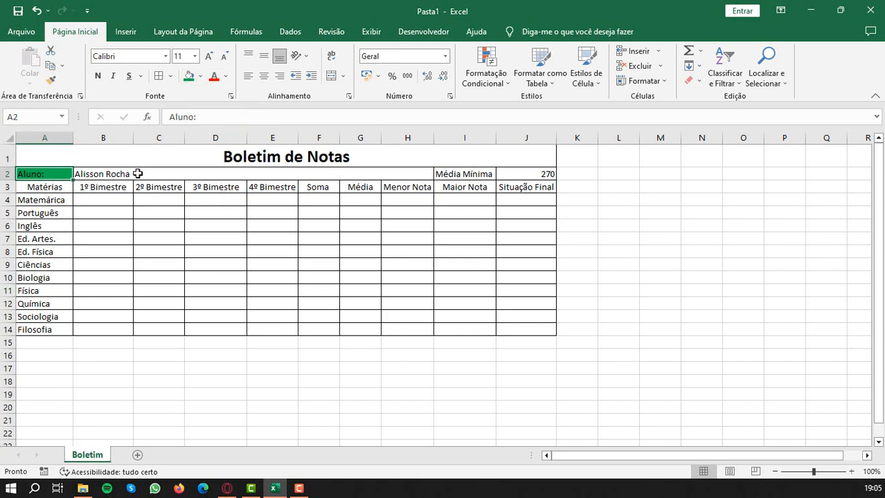
pyautogui.click(225, 77)
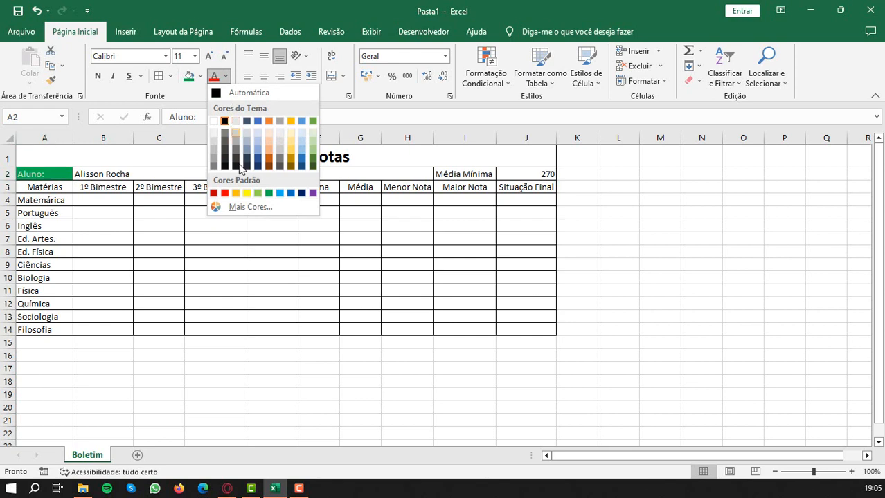
pyautogui.click(213, 122)
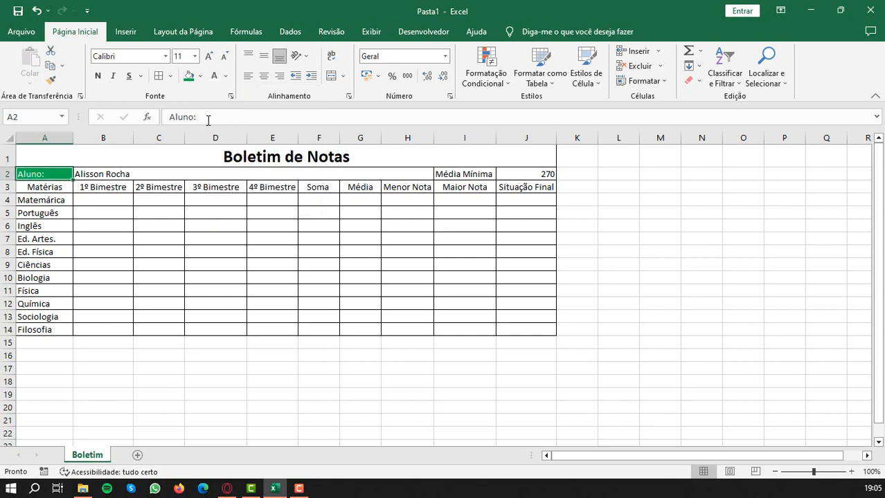
# - Make the "Aluno:" label in A2 bold and set its font size to 12
pyautogui.click(99, 76)
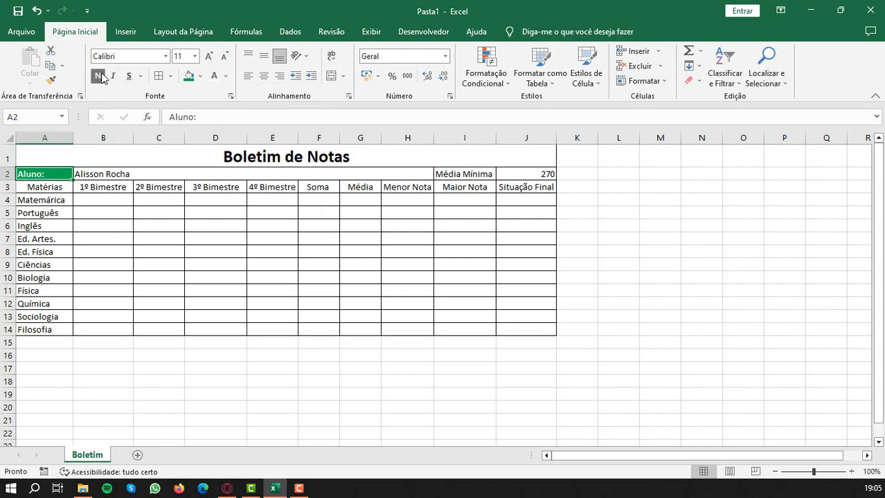
pyautogui.click(186, 56)
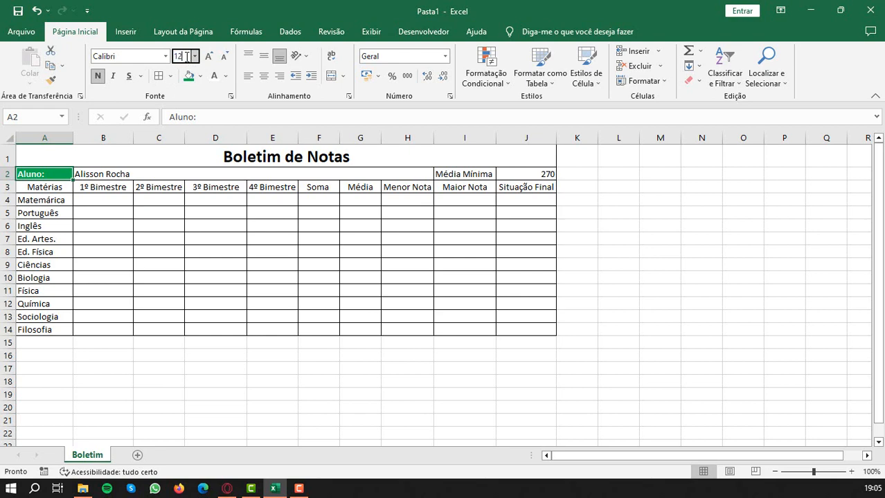
pyautogui.write('12')
pyautogui.press('Return')
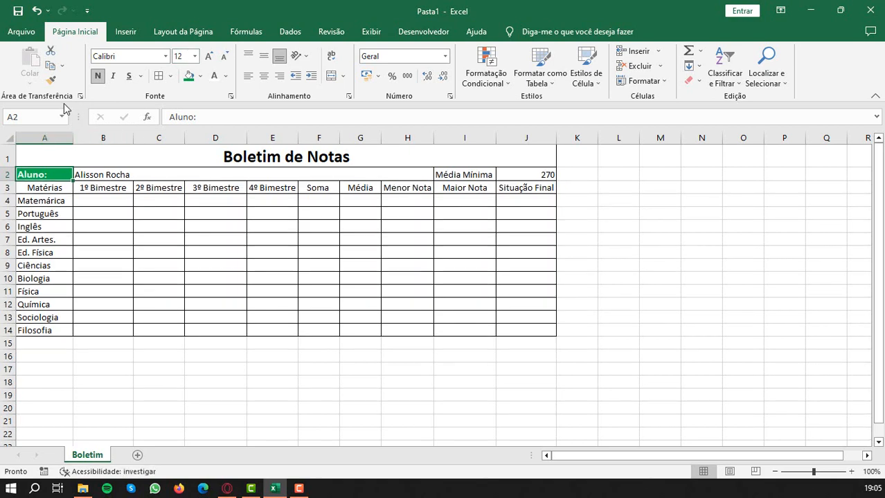
# - Copy the formatting of A2 onto the "Média Mínima" cell I2 and auto-fit column I
pyautogui.click(52, 81)
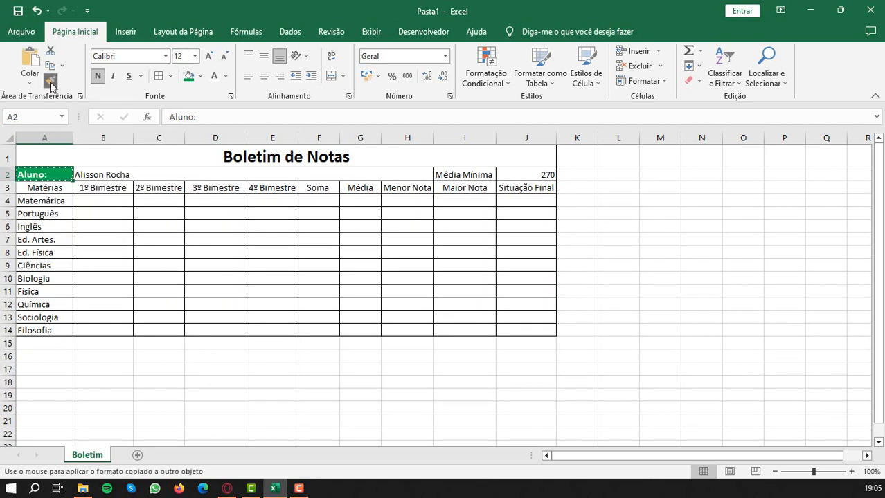
pyautogui.click(459, 174)
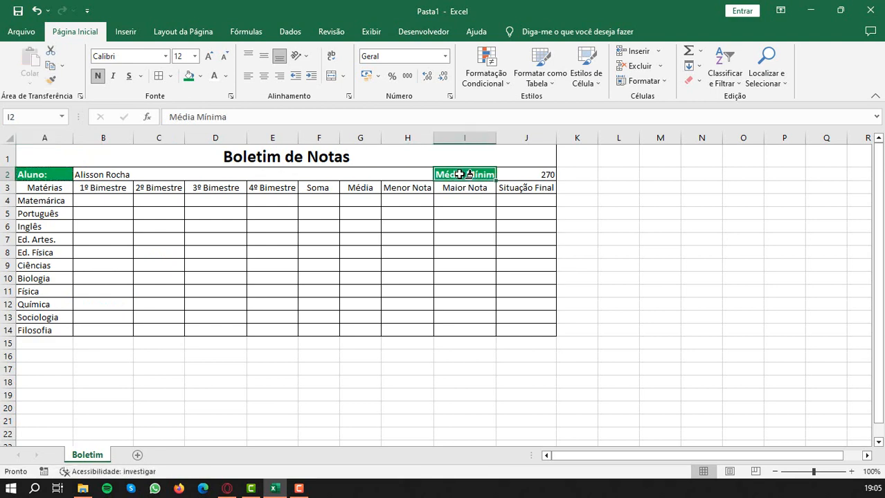
pyautogui.doubleClick(496, 138)
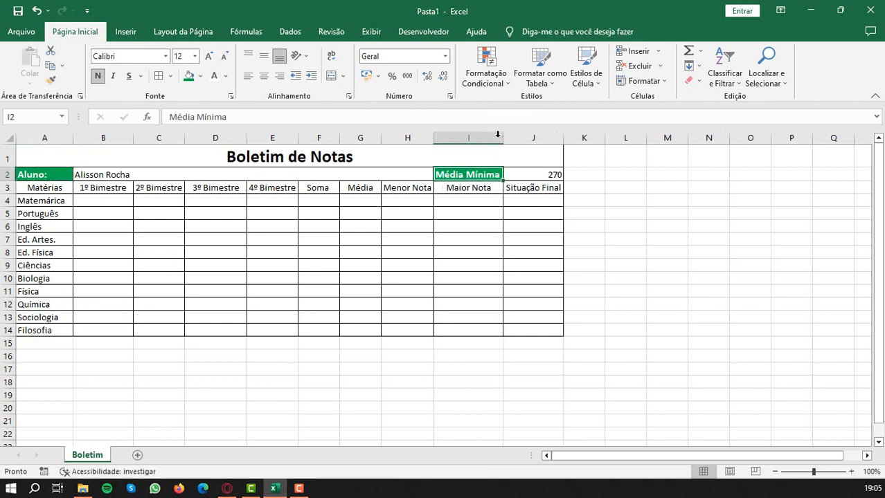
# - Add a colon to the end of the label in I2 so it reads "Média Mínima:"
pyautogui.doubleClick(496, 177)
pyautogui.write(':')
pyautogui.press('Return')
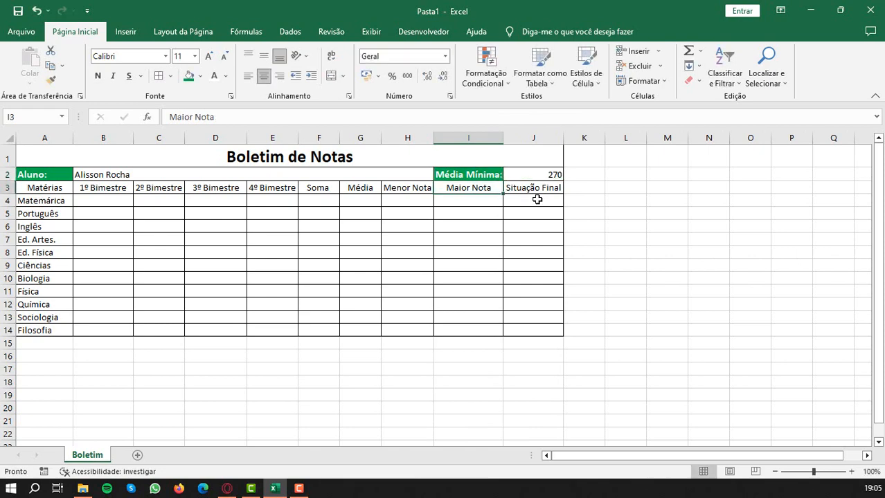
# - Make the minimum average value in J2 bold at font size 12
pyautogui.click(548, 174)
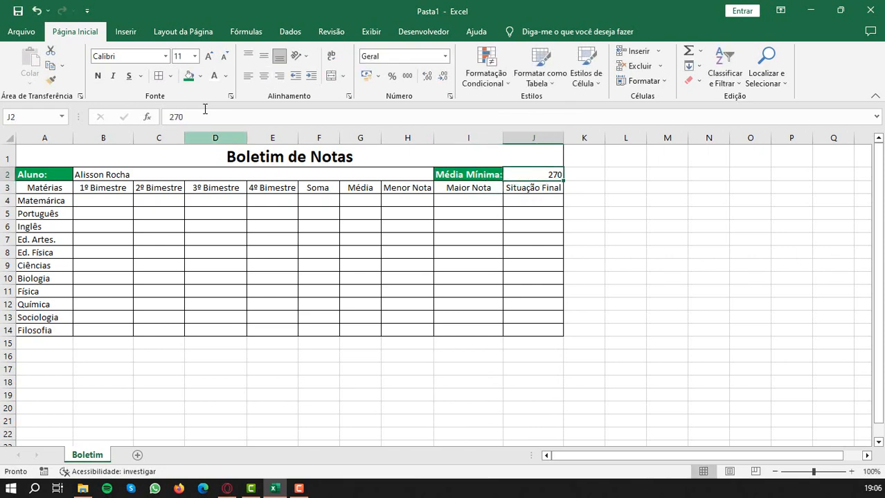
pyautogui.click(101, 77)
pyautogui.click(181, 58)
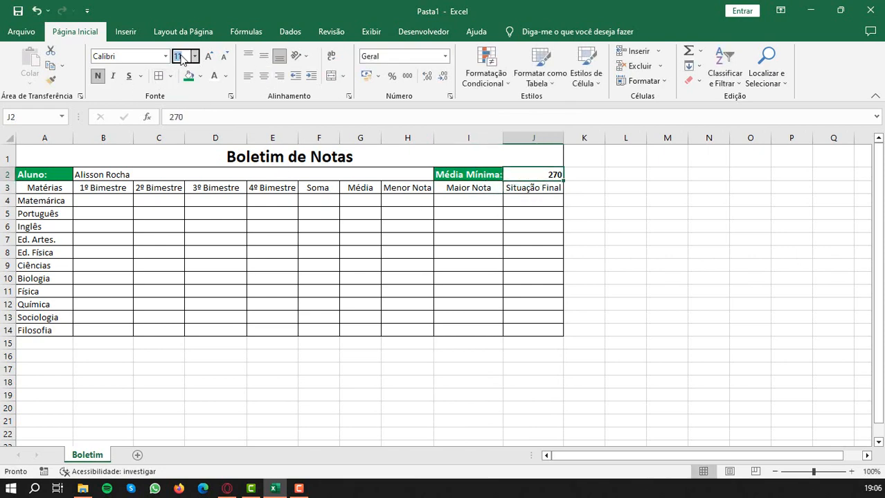
pyautogui.press('Return')
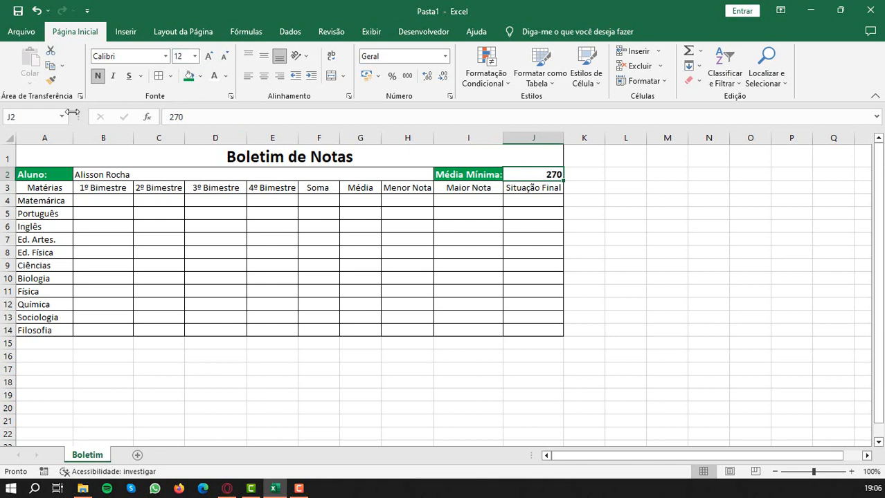
# - Make the student's name in B2 bold and set its font size to 12
pyautogui.click(108, 174)
pyautogui.click(98, 78)
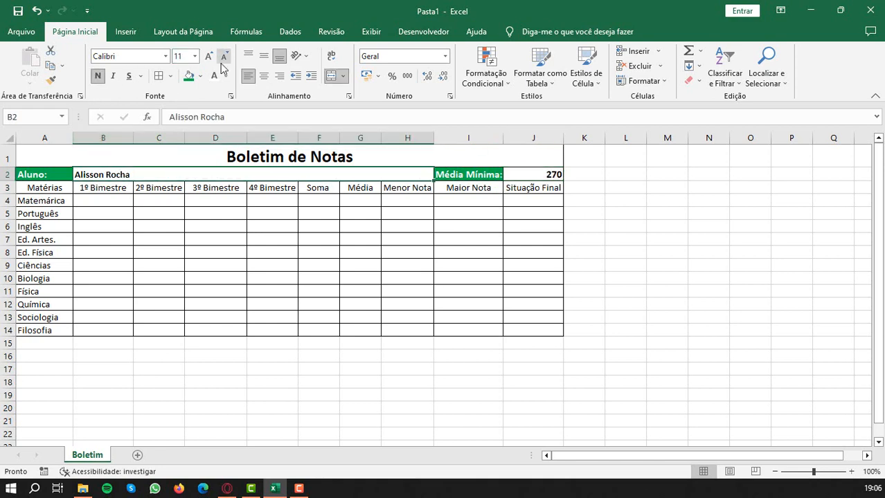
pyautogui.click(182, 57)
pyautogui.write('1')
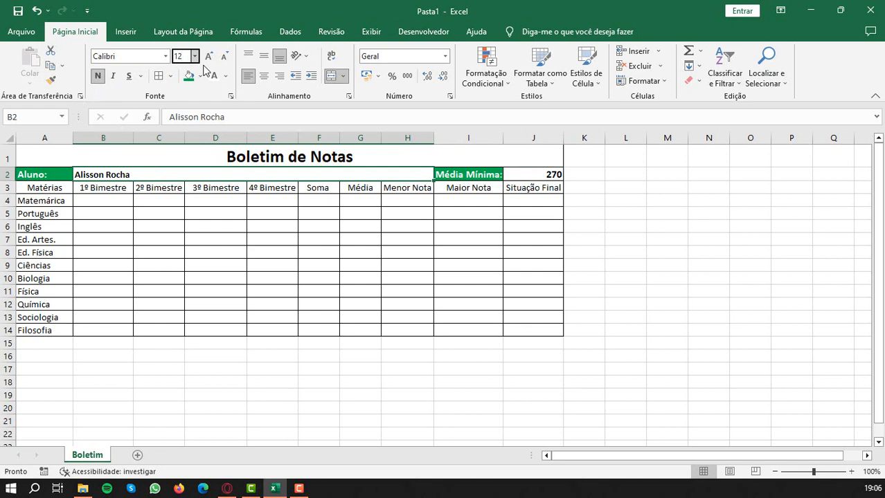
pyautogui.write('2')
pyautogui.press('Return')
pyautogui.click(175, 227)
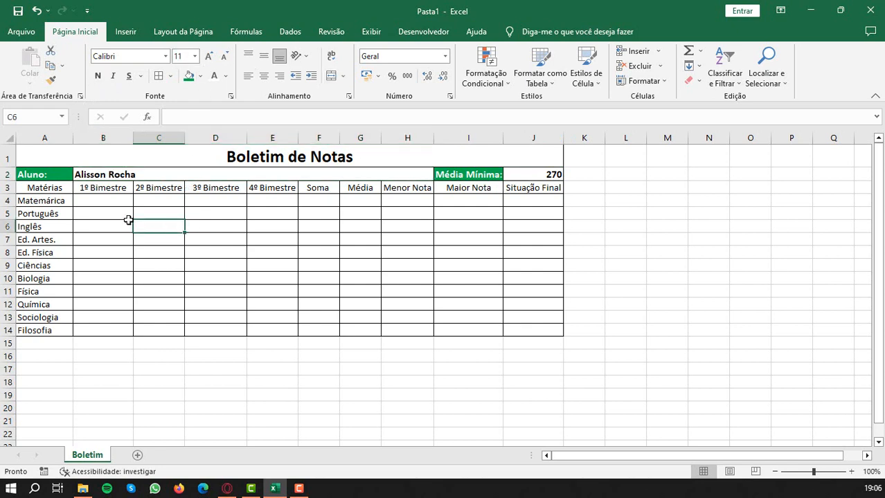
# - Format the header row A3:J3 with a light green fill and bold italic text
pyautogui.moveTo(46, 188); pyautogui.dragTo(543, 185)
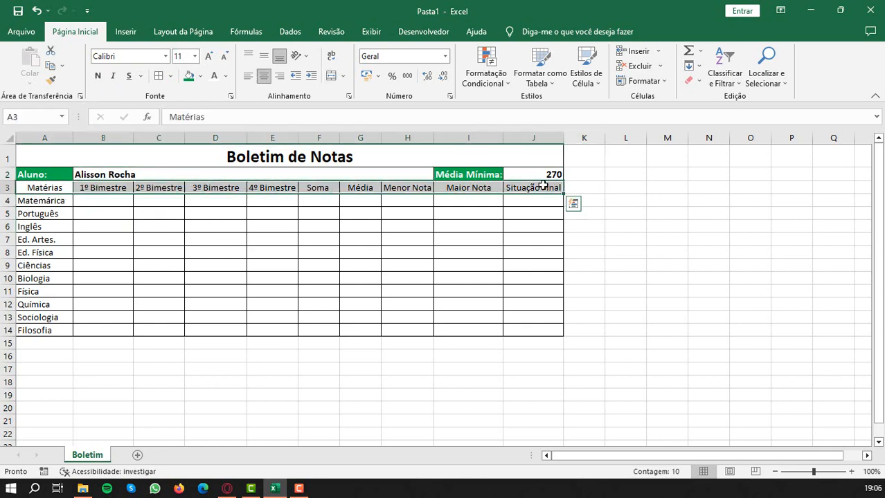
pyautogui.click(200, 76)
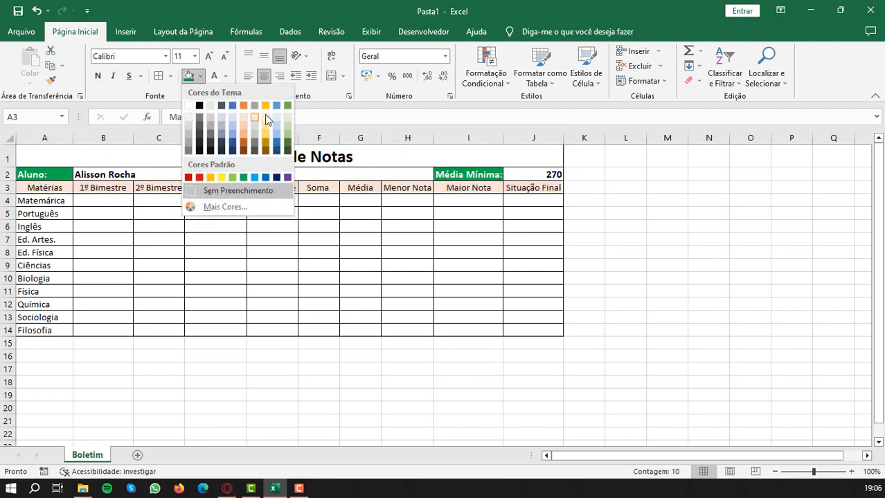
pyautogui.click(288, 118)
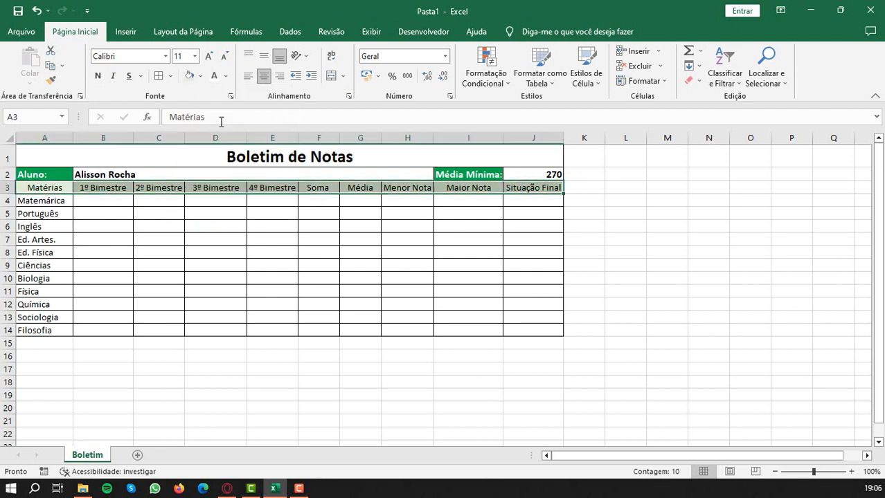
pyautogui.click(98, 76)
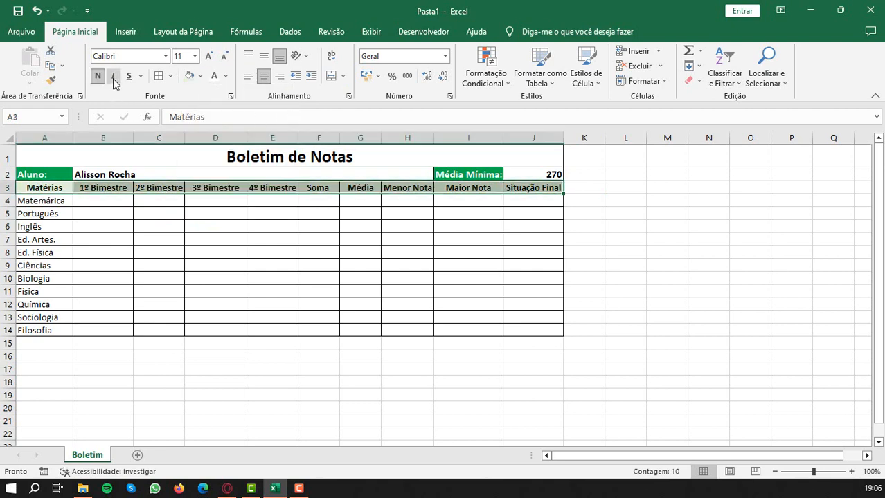
pyautogui.click(115, 77)
pyautogui.click(277, 206)
# - Unmerge the student name cell spanning B2:H2
pyautogui.click(109, 202)
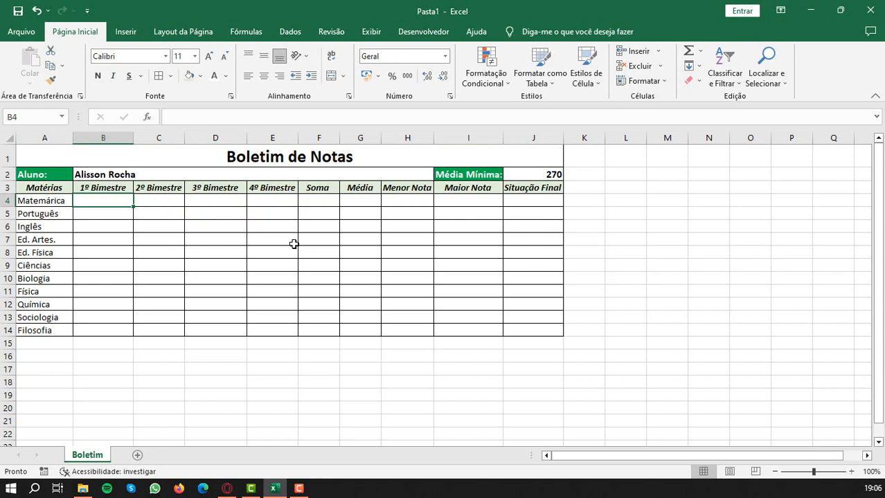
pyautogui.click(275, 175)
pyautogui.click(331, 78)
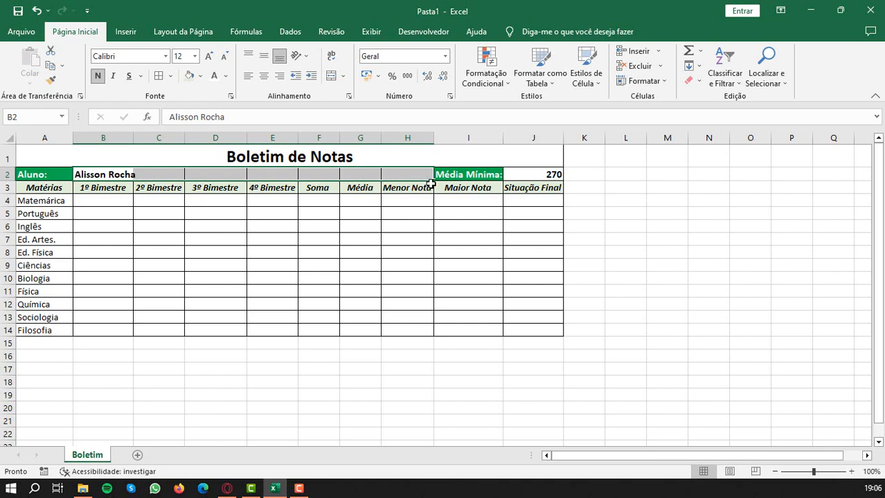
# - Change the label in I2 to "Média Mínima Total:" and auto-fit column I
pyautogui.doubleClick(465, 175)
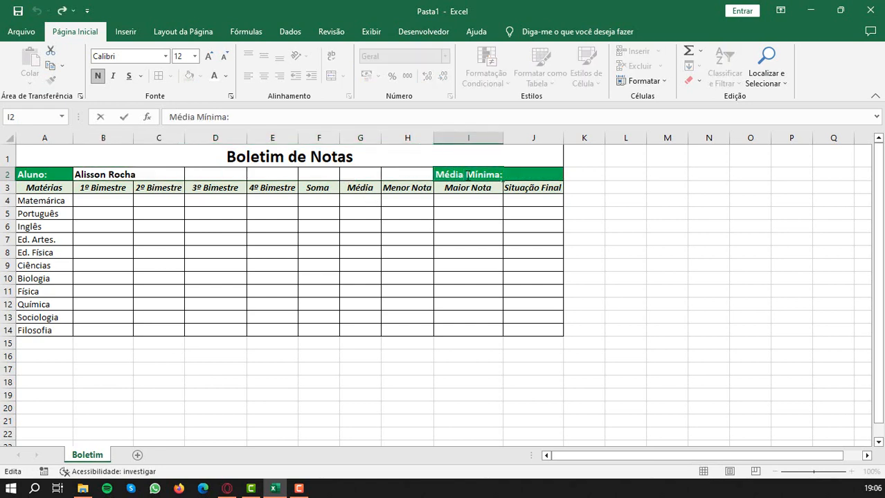
pyautogui.moveTo(466, 174); pyautogui.dragTo(496, 181)
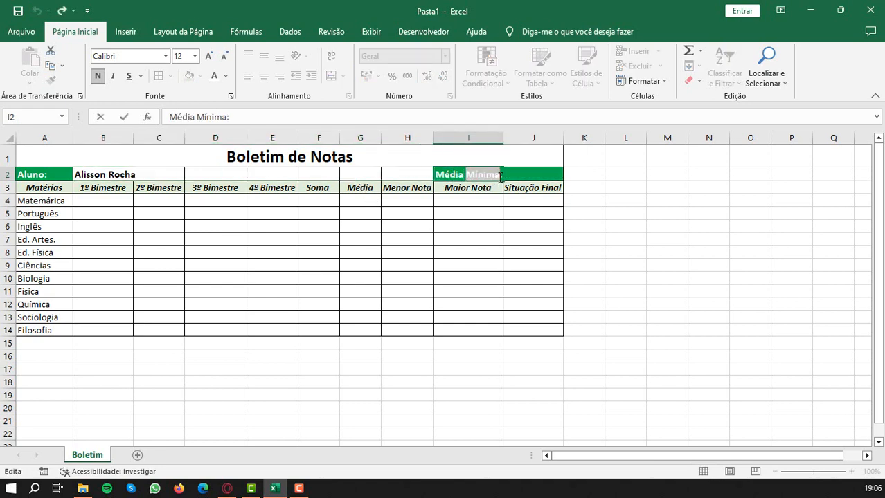
pyautogui.click(500, 178)
pyautogui.write('Total')
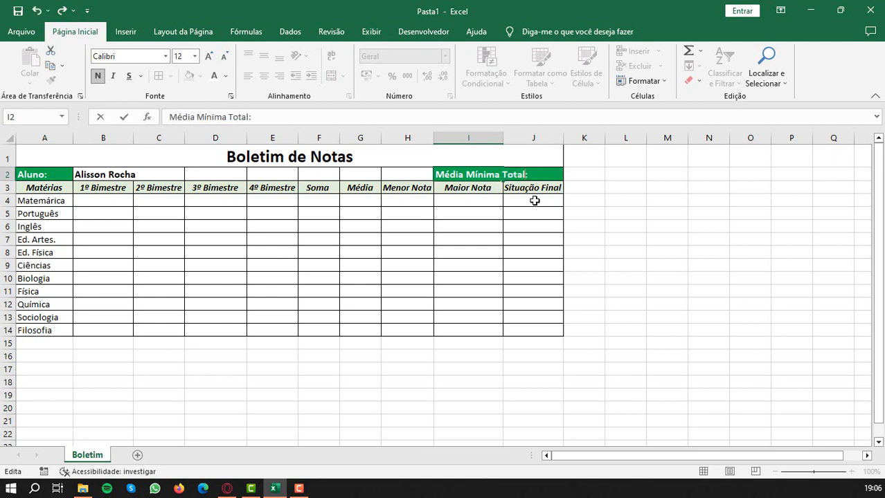
pyautogui.press('Return')
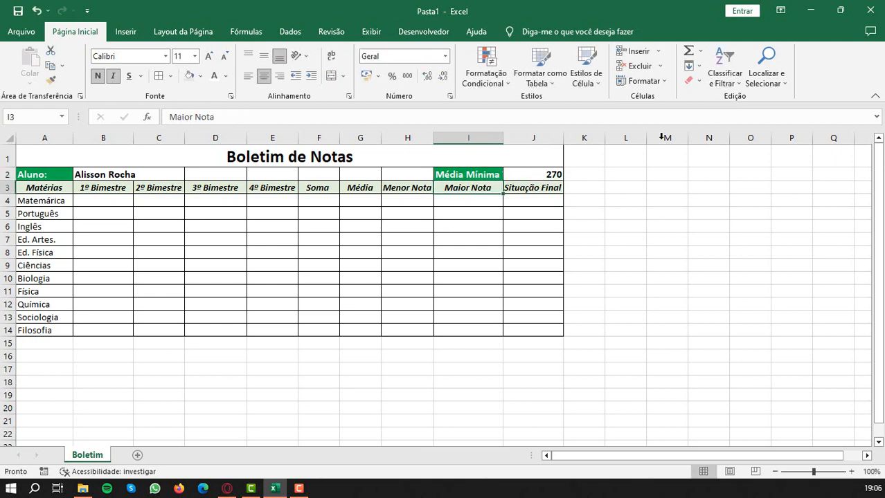
pyautogui.doubleClick(503, 138)
# - Enter the label "Média Mínima:" in G2 and the value 60 in H2
pyautogui.click(357, 173)
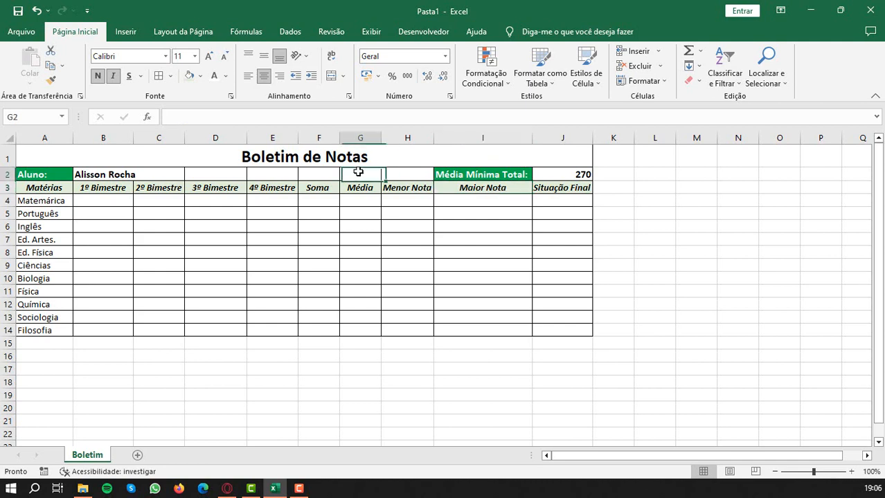
pyautogui.write('Média')
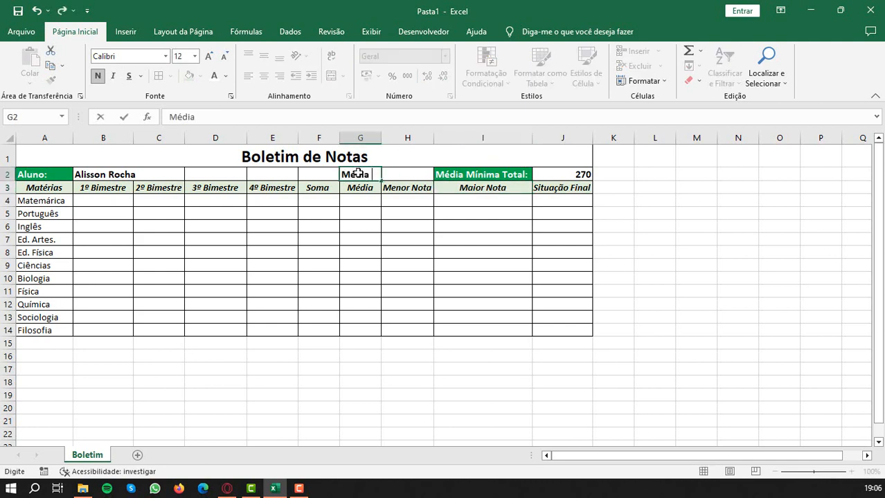
pyautogui.write(' Mínima:')
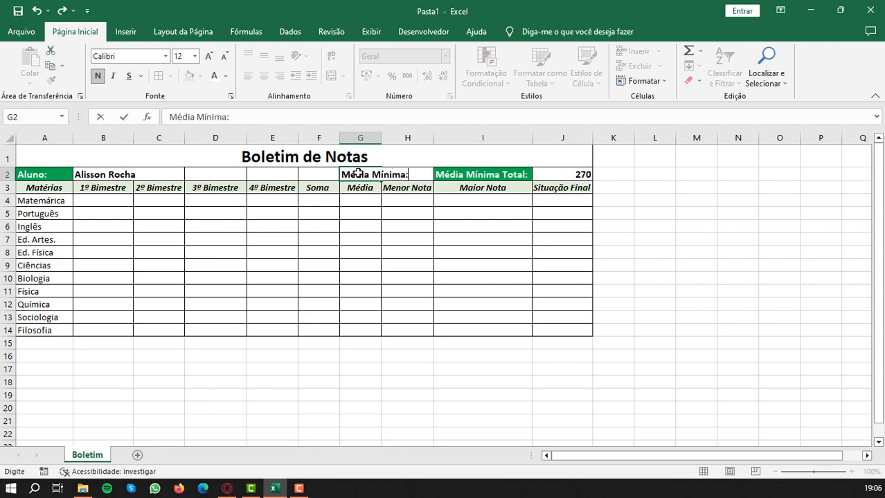
pyautogui.press('Tab')
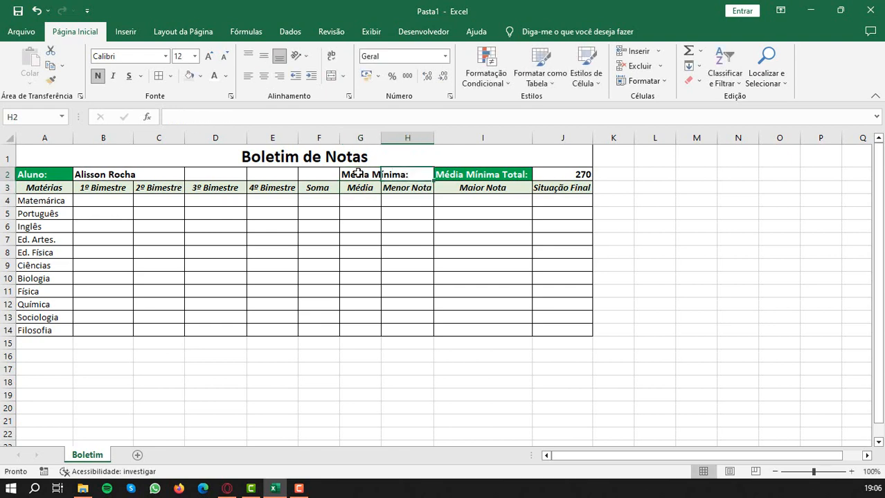
pyautogui.write('60')
pyautogui.press('Return')
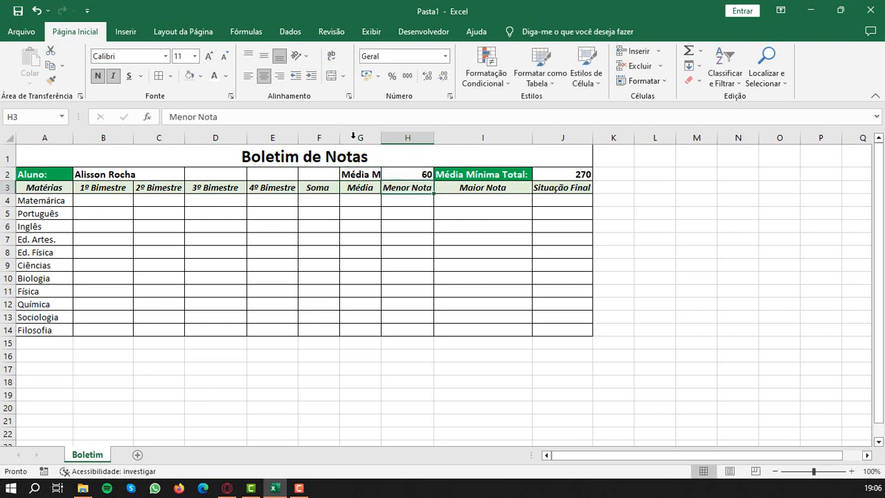
# - Copy the formatting of the "Média Mínima Total:" cell I2 onto G2 and auto-fit column G
pyautogui.click(479, 178)
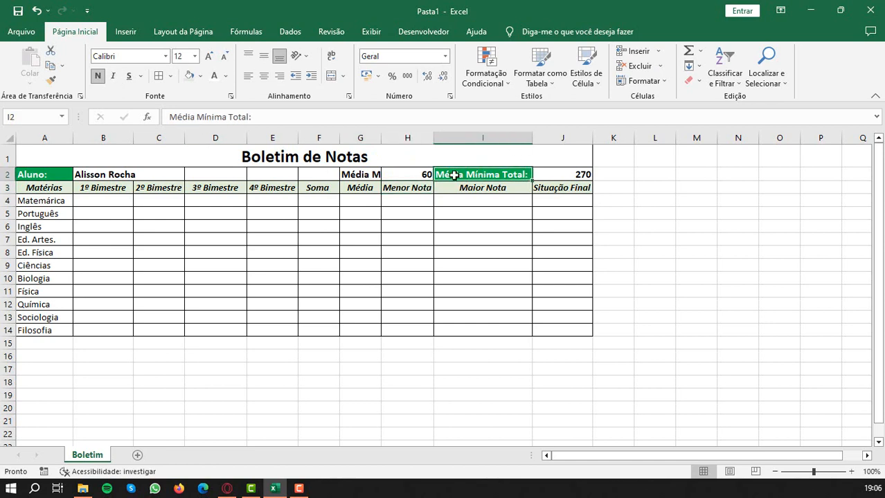
pyautogui.click(50, 81)
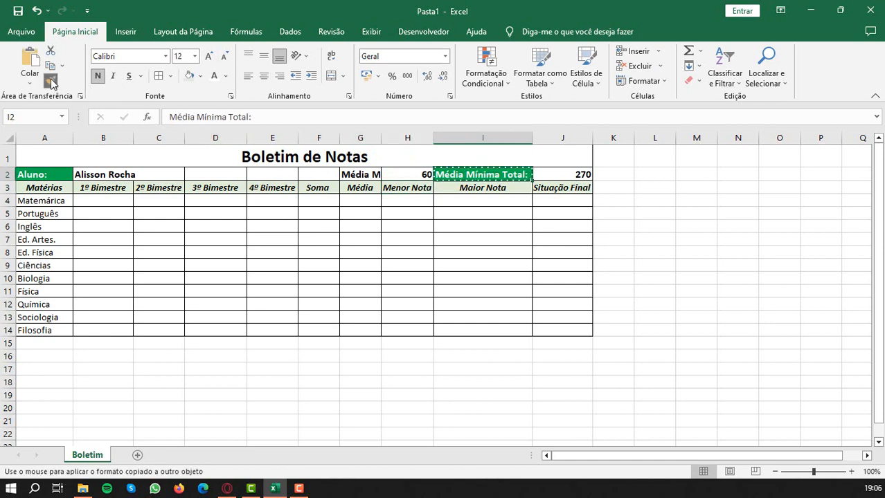
pyautogui.click(359, 175)
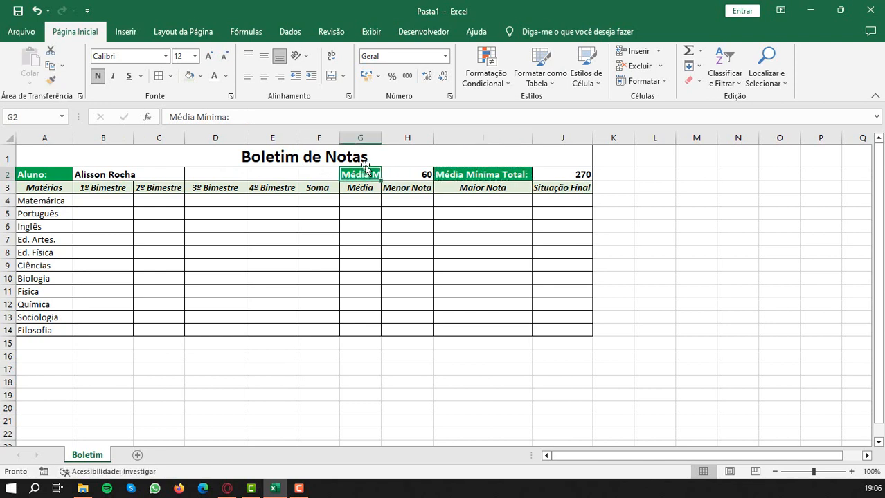
pyautogui.doubleClick(380, 135)
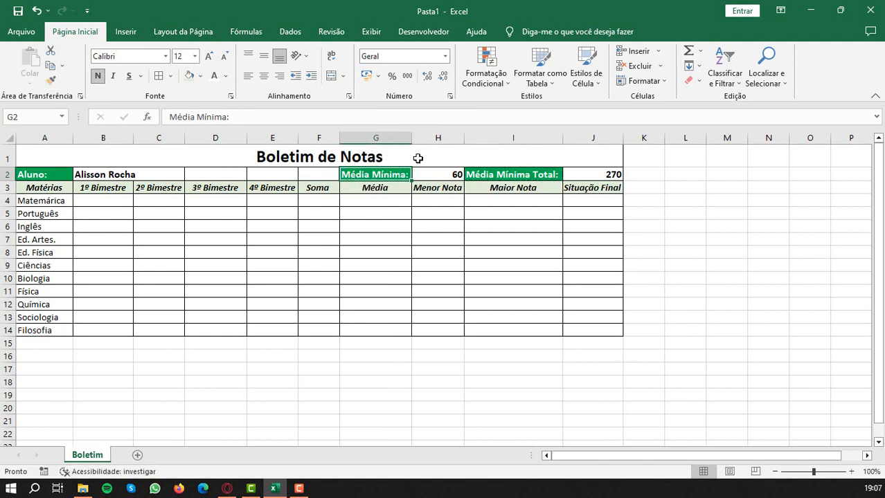
pyautogui.click(450, 174)
pyautogui.click(375, 227)
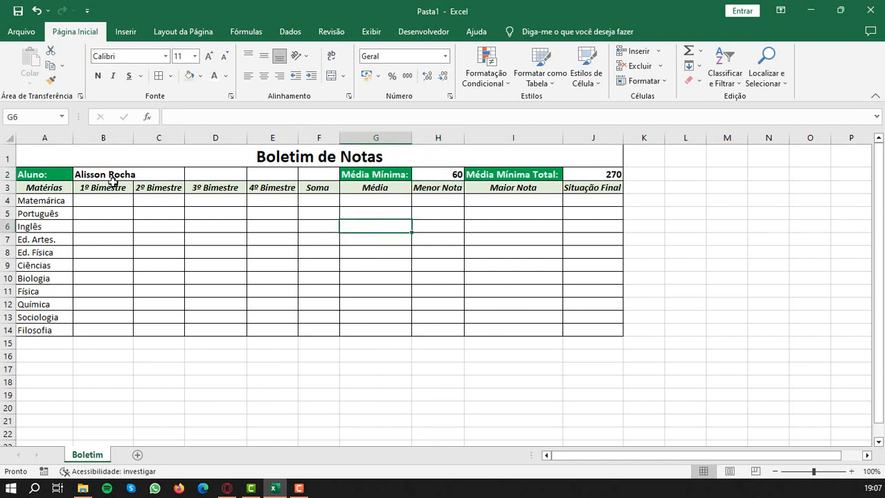
# - Merge cells B2:F2 with left alignment and add a period at the end of the student's name
pyautogui.moveTo(85, 174); pyautogui.dragTo(309, 170)
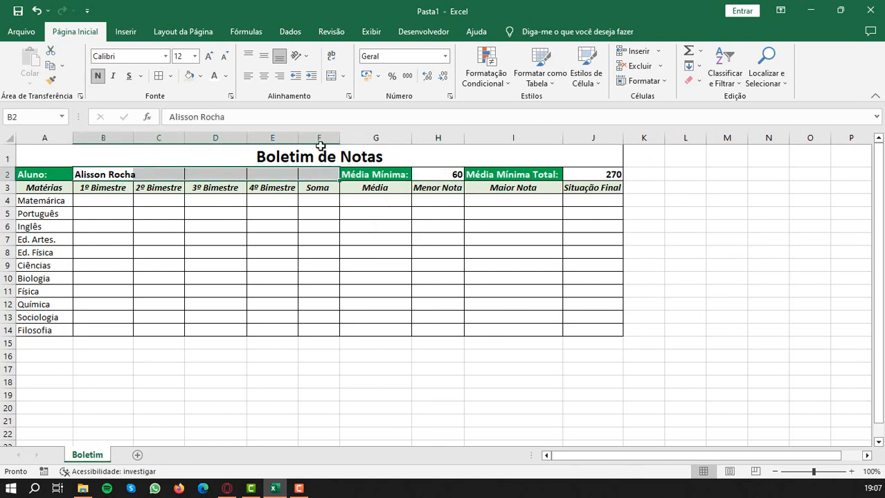
pyautogui.click(331, 76)
pyautogui.click(248, 76)
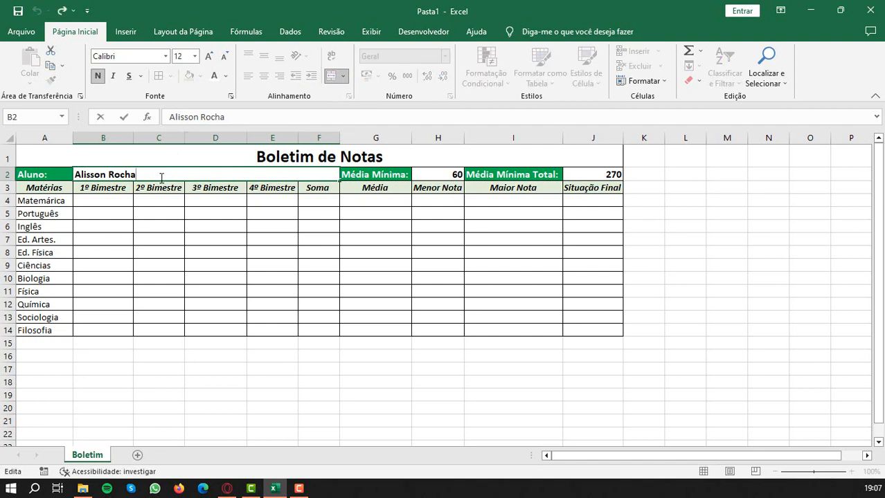
pyautogui.write('.')
pyautogui.click(201, 202)
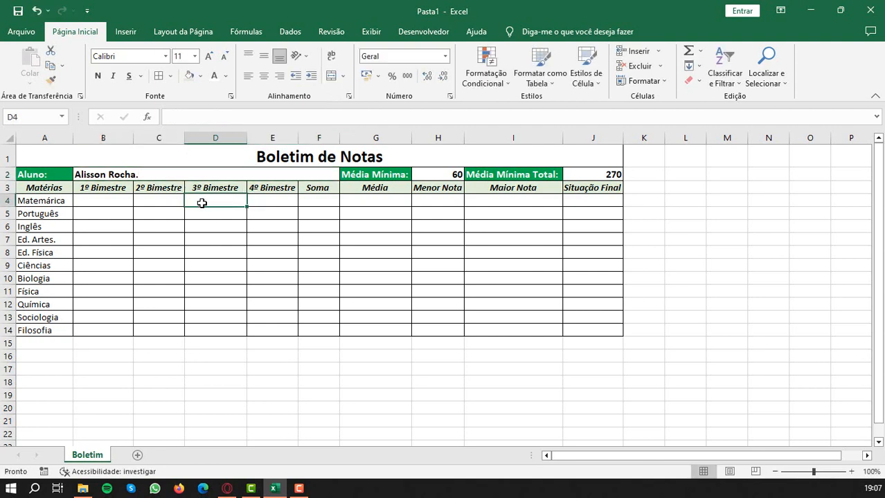
# - Enter the 1º Bimestre grades 45, 60, 85, 60 and 52 in B4:B8, for the subjects from the first row through Ed. Física
pyautogui.click(95, 200)
pyautogui.write('45')
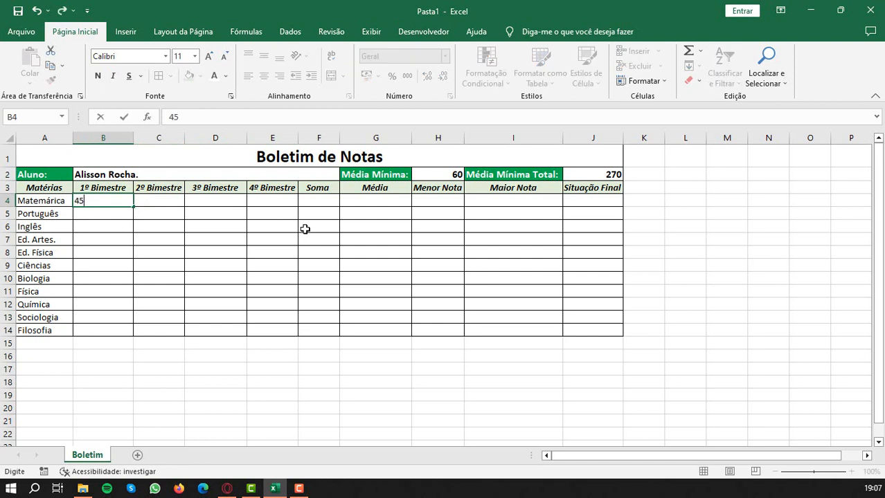
pyautogui.press('Return')
pyautogui.write('60')
pyautogui.press('Return')
pyautogui.write('85')
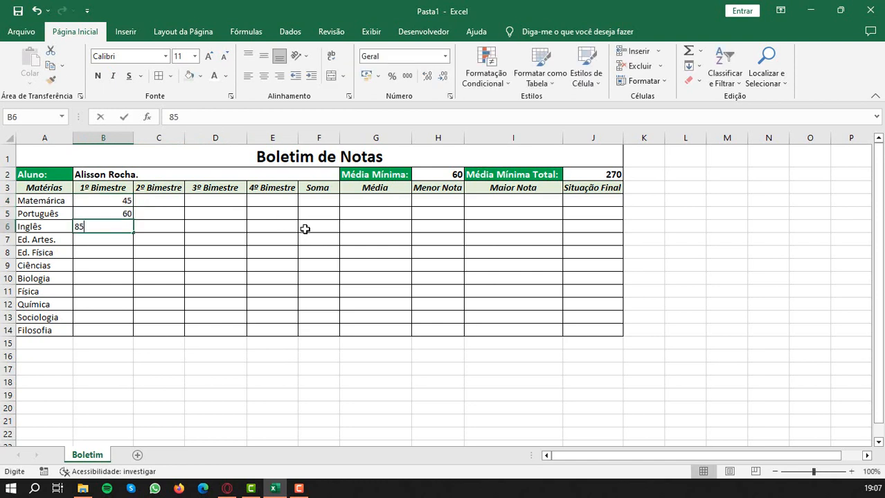
pyautogui.press('Return')
pyautogui.write('60')
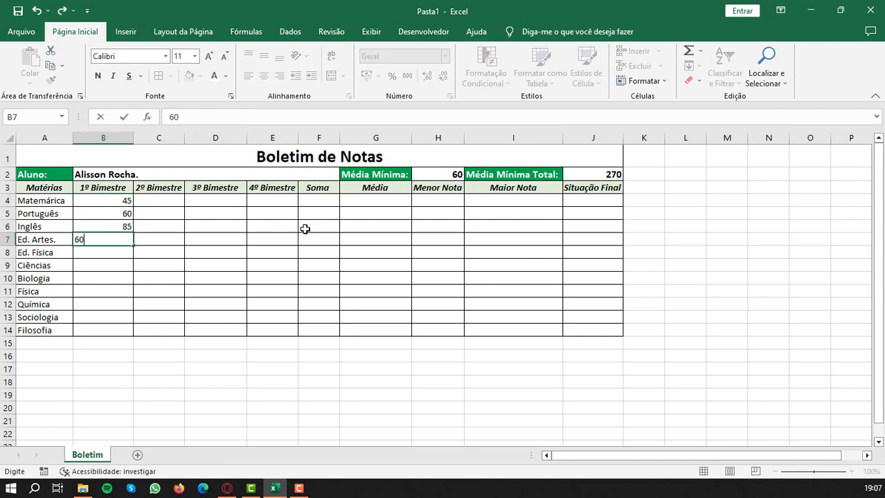
pyautogui.press('Return')
pyautogui.write('52')
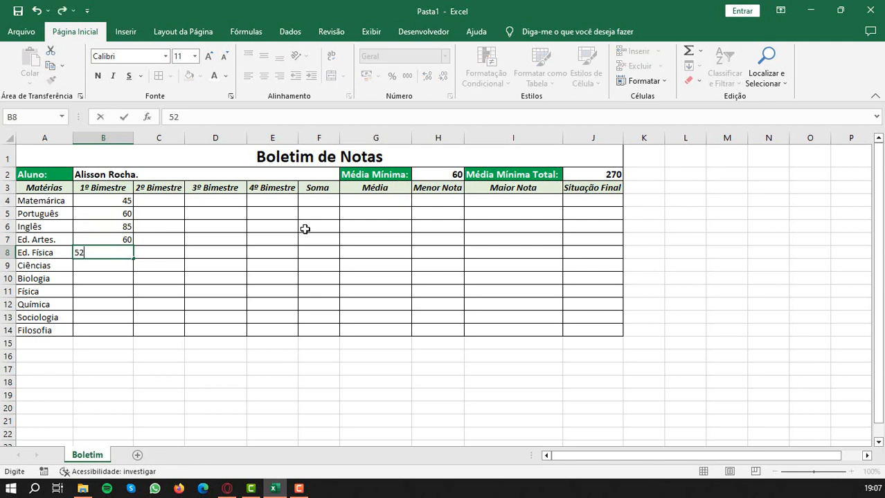
pyautogui.press('Return')
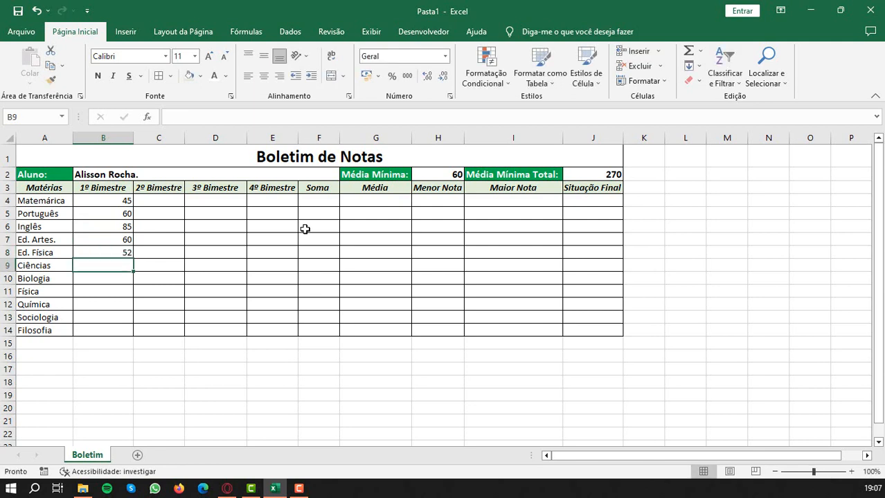
# - Enter the 1º Bimestre grades 75, 92 and 81 for Ciências, Biologia and Física in B9:B11
pyautogui.write('75')
pyautogui.press('Return')
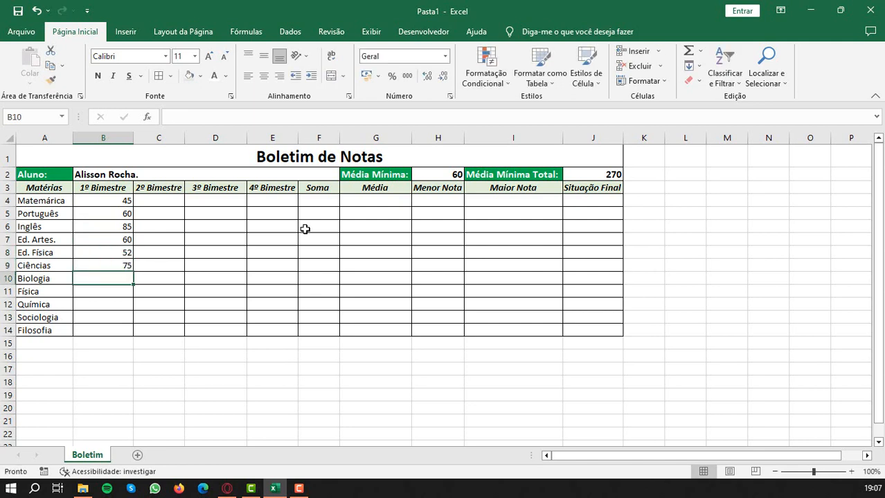
pyautogui.write('92')
pyautogui.press('Return')
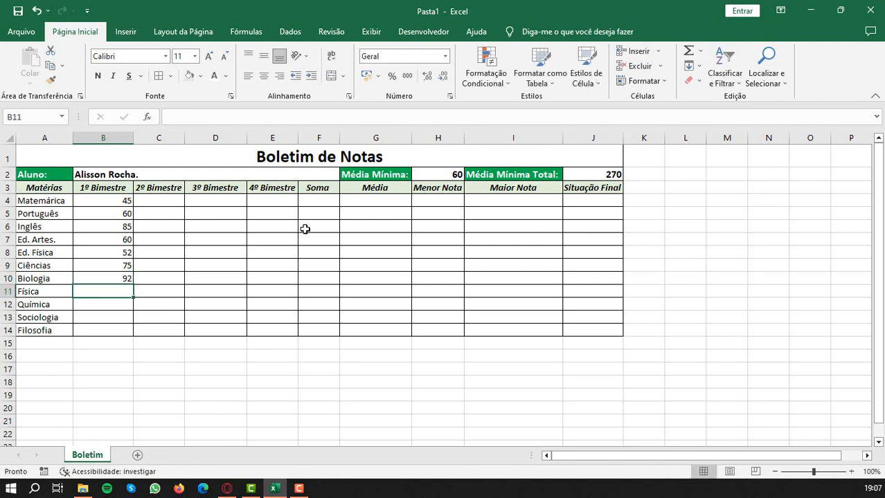
pyautogui.write('81')
pyautogui.press('Return')
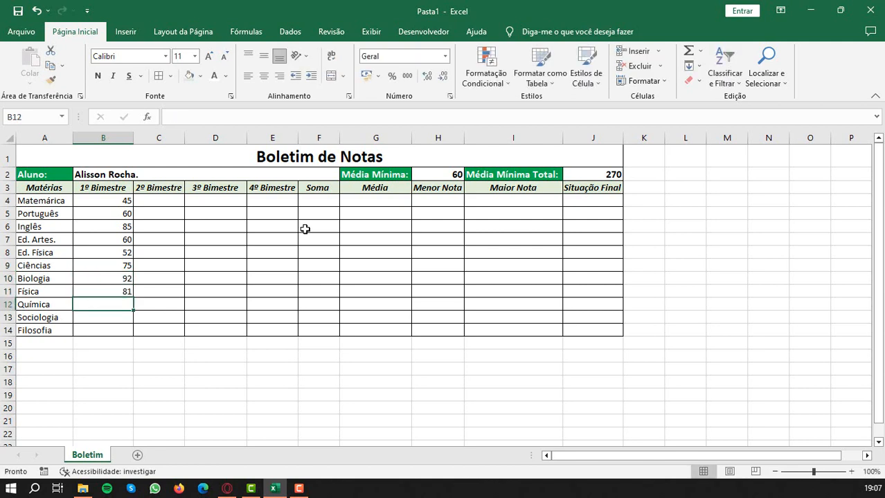
# - Enter the 1º Bimestre grades 59, 63 and 70 for Química, Sociologia and Filosofia in B12:B14
pyautogui.write('59')
pyautogui.press('Return')
pyautogui.write('63')
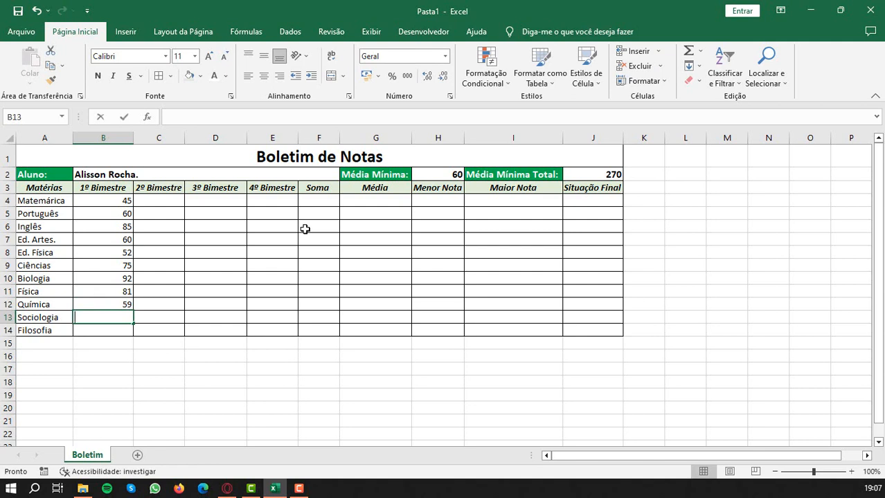
pyautogui.press('Return')
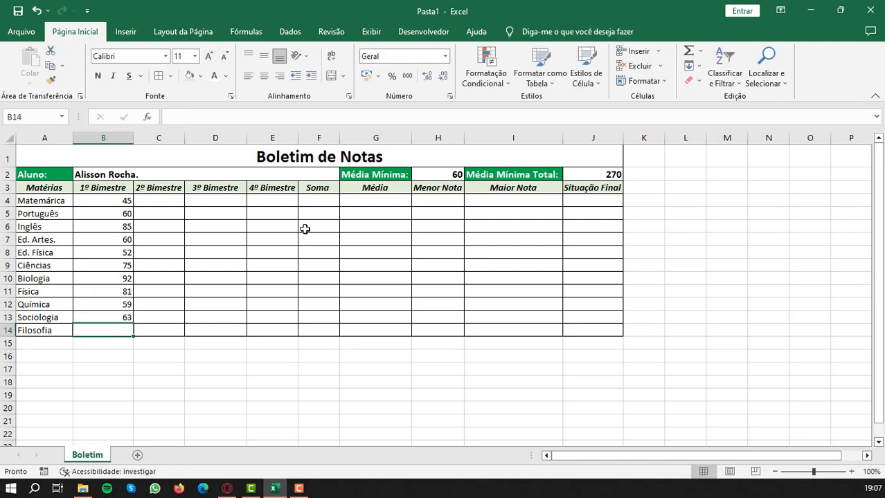
pyautogui.write('70')
pyautogui.press('Tab')
# - Enter the 2º Bimestre grades 90, 68, 72 and 83 in C4:C7, from the first subject through Ed. Artes
pyautogui.press('Up')
pyautogui.press('Up')
pyautogui.press('Up')
pyautogui.press('Up')
pyautogui.press('Up')
pyautogui.press('Up')
pyautogui.press('Up')
pyautogui.press('Up')
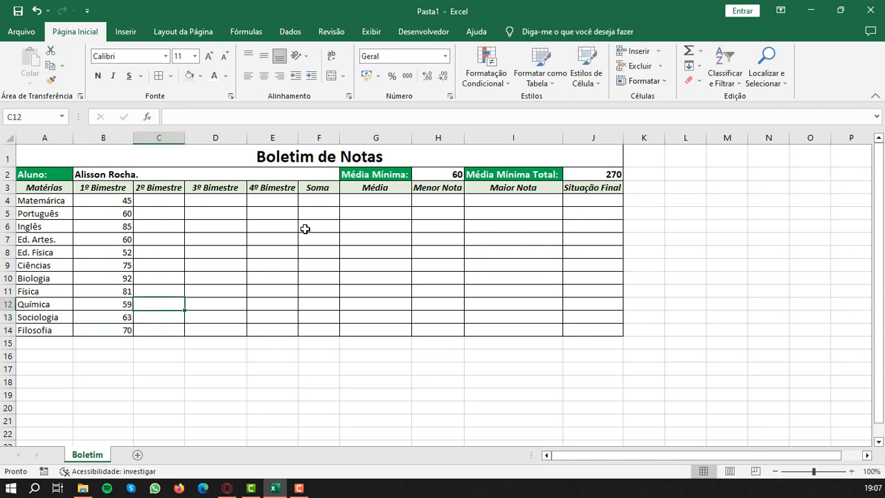
pyautogui.press('Up')
pyautogui.press('Up')
pyautogui.press('Down')
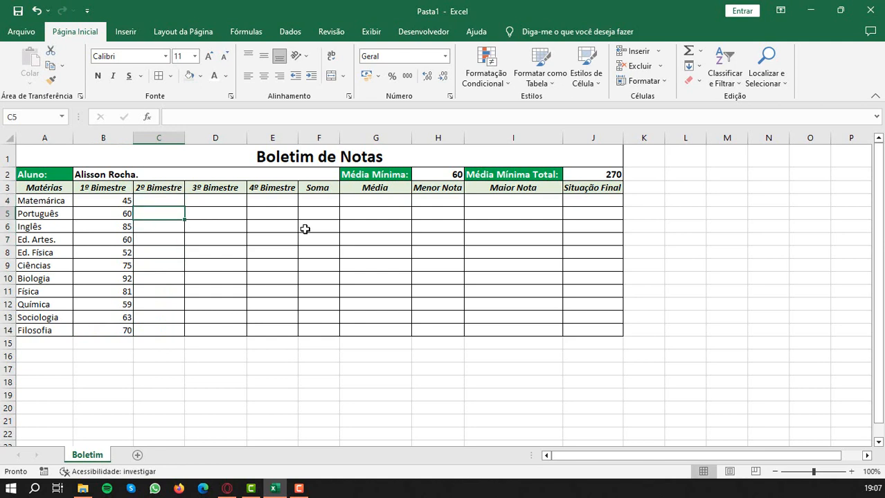
pyautogui.press('Up')
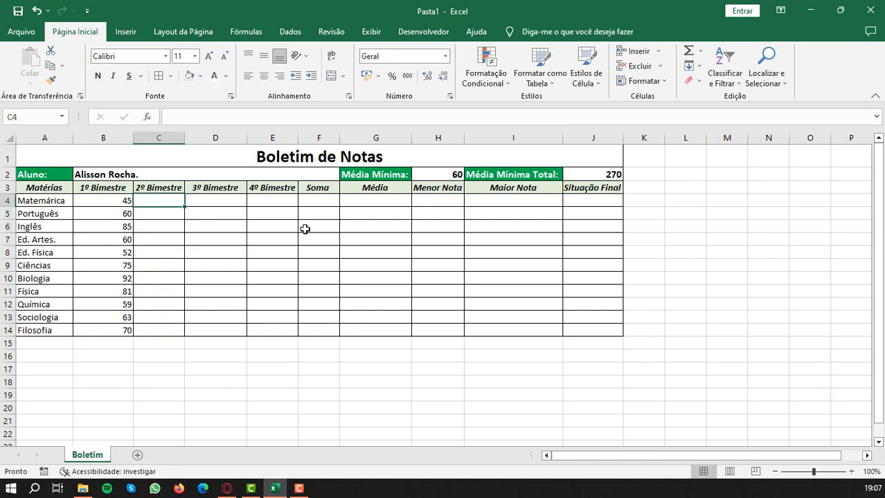
pyautogui.write('90')
pyautogui.press('Return')
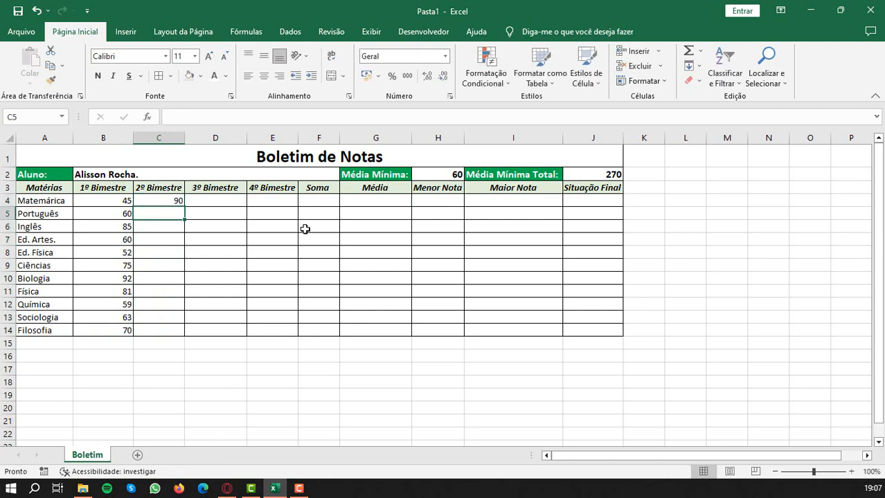
pyautogui.write('68')
pyautogui.press('Return')
pyautogui.write('72')
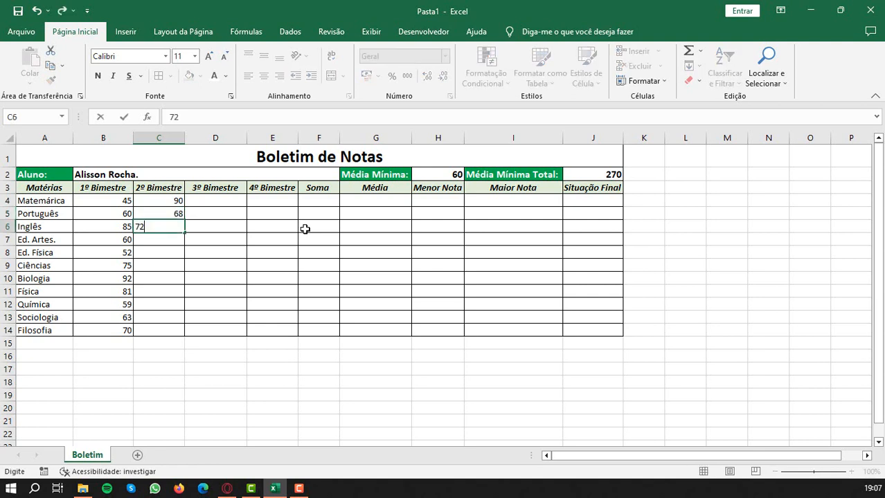
pyautogui.press('Return')
pyautogui.write('83')
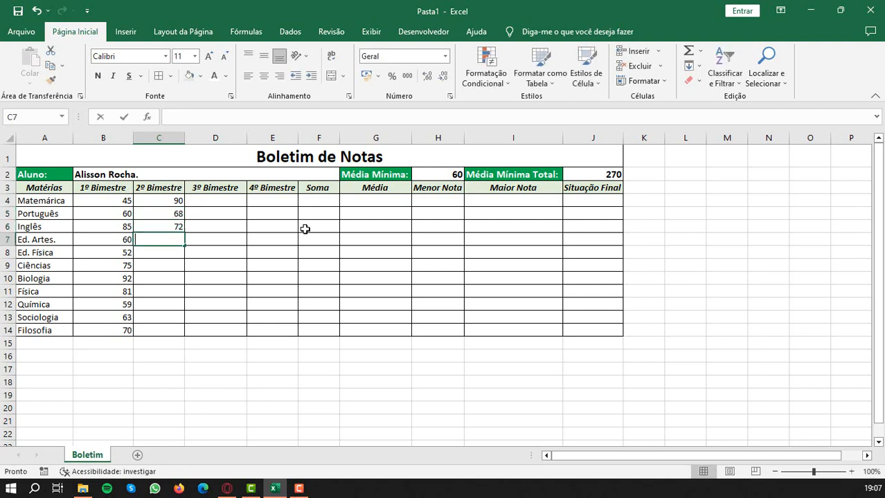
pyautogui.press('Return')
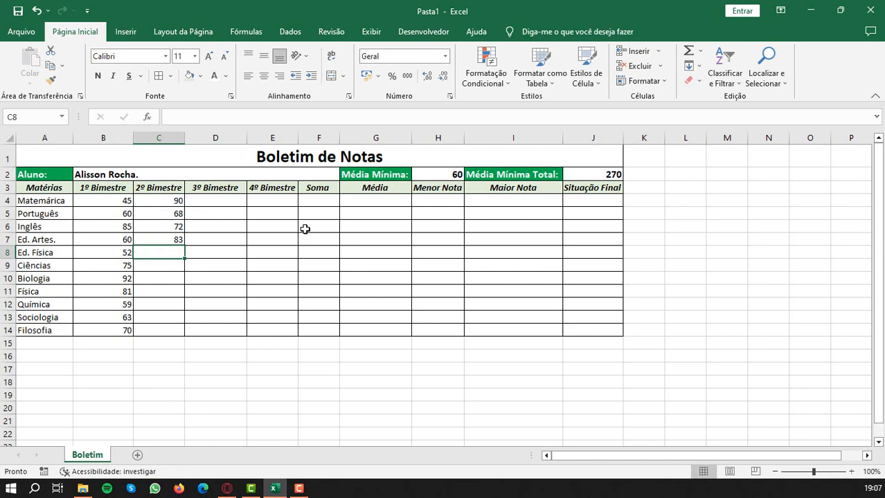
# - Enter 54 as the Ed. Física 2º Bimestre grade in C8 and compare it with the 1º Bimestre grade
pyautogui.write('54')
pyautogui.press('Return')
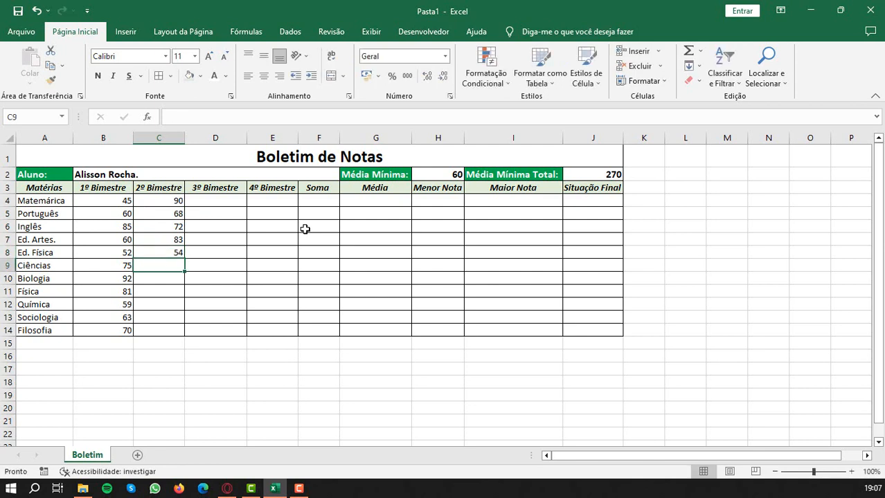
pyautogui.press('Up')
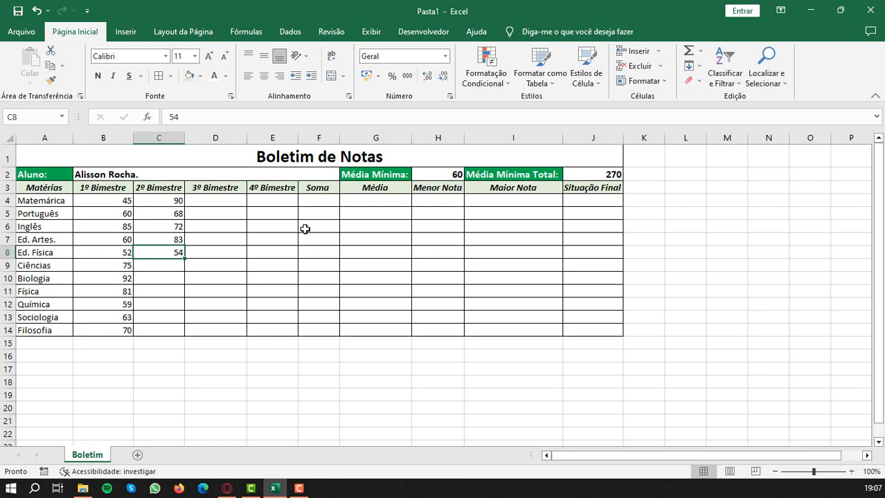
pyautogui.press('Left')
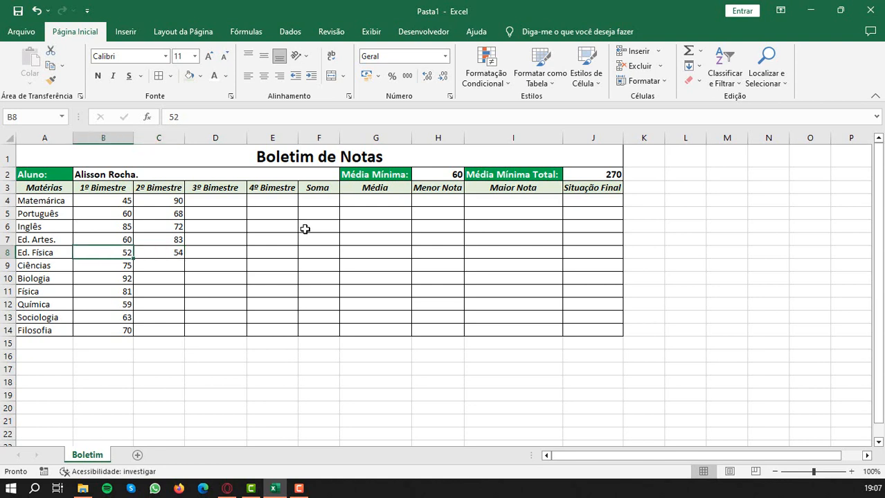
pyautogui.press('Right')
pyautogui.press('Left')
pyautogui.press('Right')
pyautogui.press('Left')
pyautogui.press('Right')
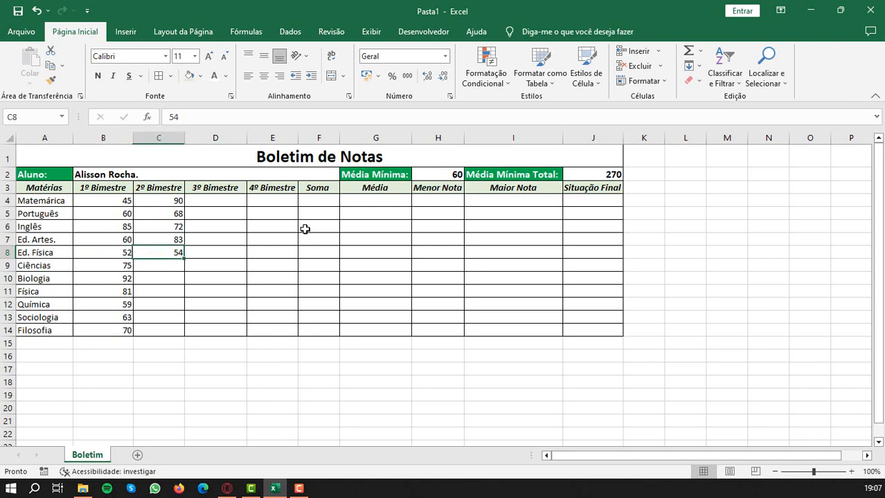
pyautogui.press('Down')
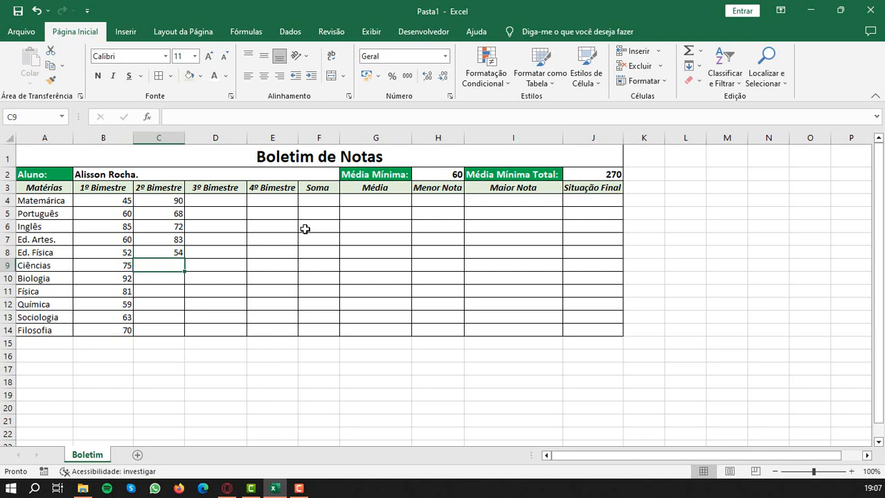
# - Set the Ed. Física 2º Bimestre grade in C8 to 60 and enter 72, 70 and 85 in C9:C11
pyautogui.press('Up')
pyautogui.write('60')
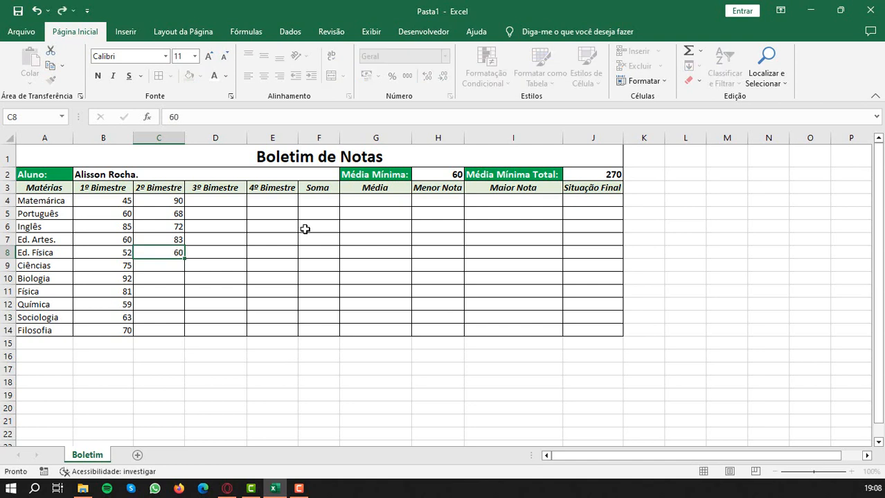
pyautogui.press('Return')
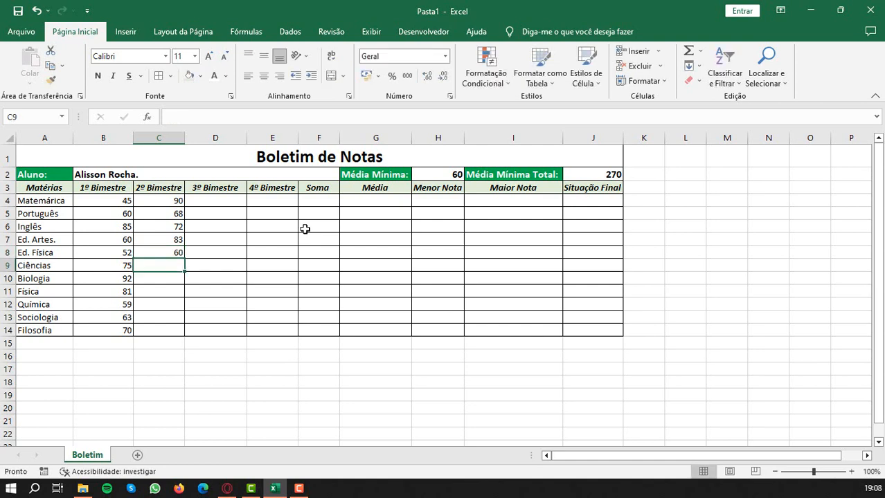
pyautogui.write('72')
pyautogui.press('Return')
pyautogui.write('70')
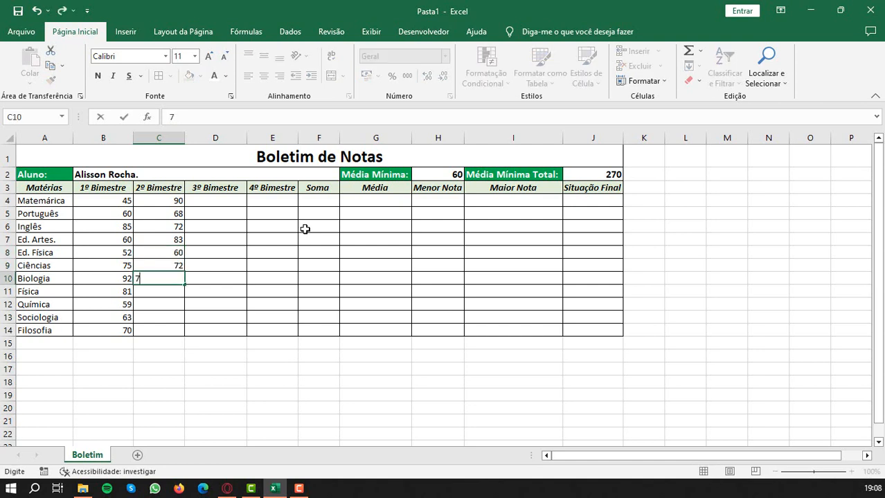
pyautogui.press('Return')
pyautogui.write('85')
pyautogui.press('Return')
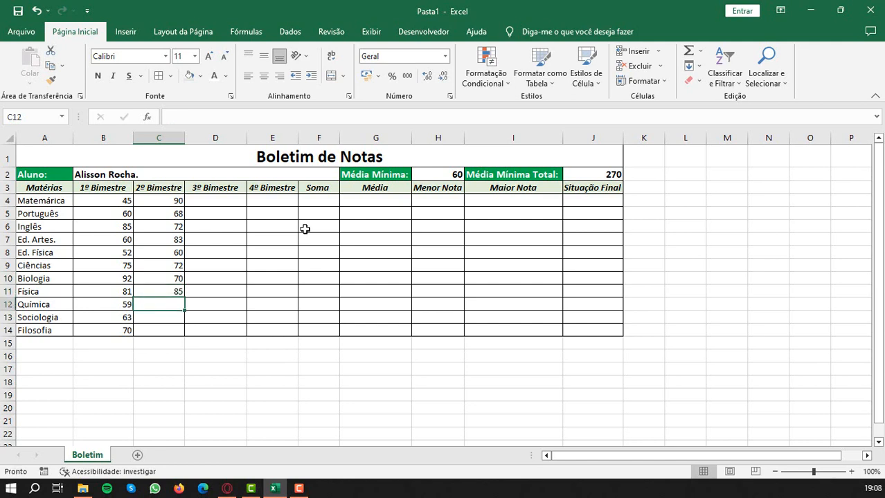
# - Enter the 2º Bimestre grades 90, 87 and 73 for Química, Sociologia and Filosofia in C12:C14
pyautogui.write('90')
pyautogui.press('Return')
pyautogui.write('87')
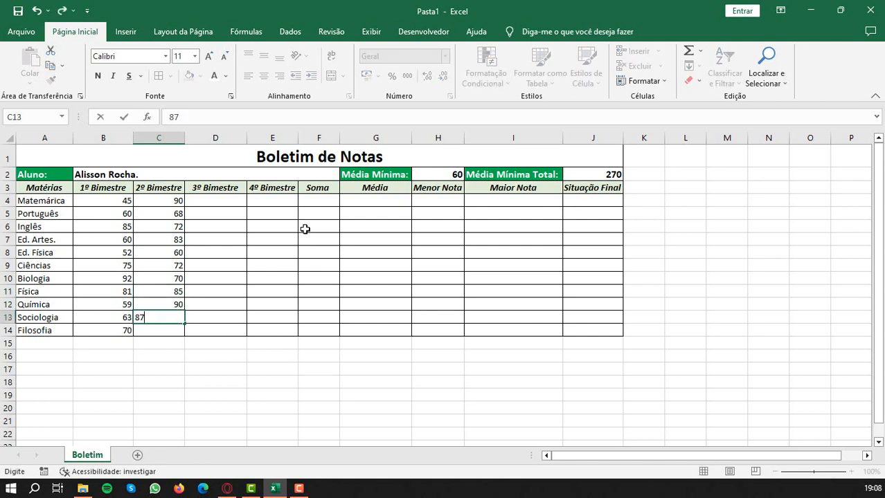
pyautogui.press('Return')
pyautogui.write('73')
pyautogui.press('Tab')
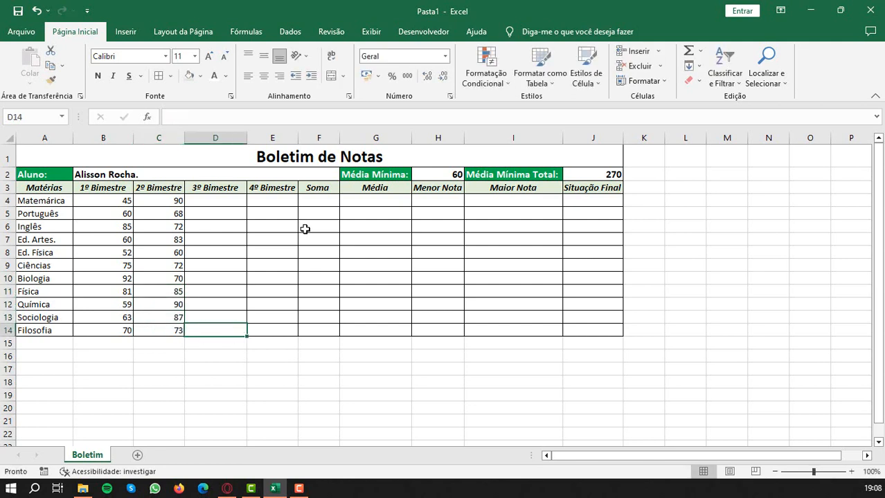
# - Enter the 3º Bimestre grades 85 and 90 for the first subject and Português in D4:D5
pyautogui.press('Up')
pyautogui.press('Up')
pyautogui.press('Up')
pyautogui.press('Up')
pyautogui.press('Up')
pyautogui.press('Up')
pyautogui.press('Up')
pyautogui.press('Up')
pyautogui.press('Up')
pyautogui.press('Up')
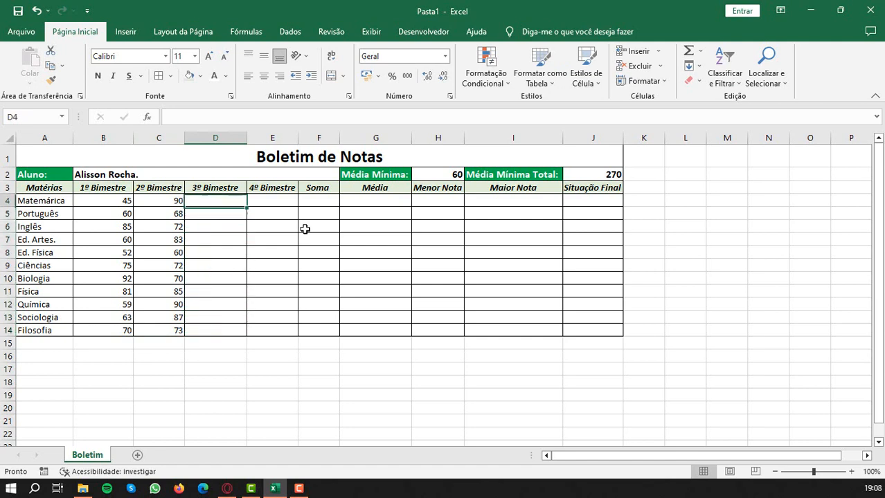
pyautogui.press('Up')
pyautogui.press('Down')
pyautogui.write('85')
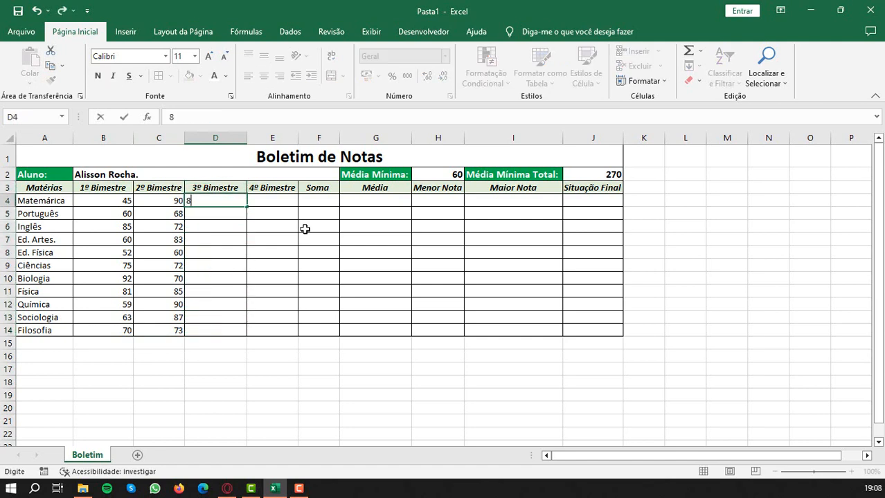
pyautogui.press('Return')
pyautogui.write('90')
pyautogui.press('Return')
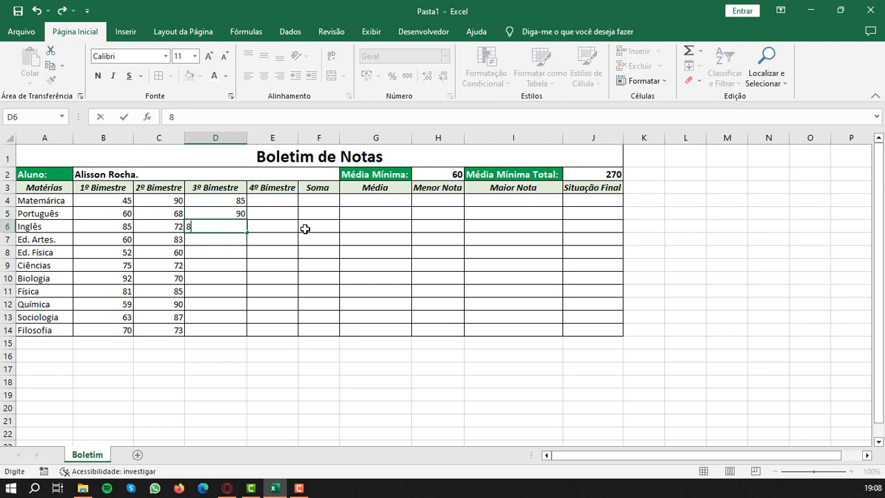
# - Enter the 3º Bimestre grades 80, 82 and 78 for Inglês, Ed. Artes and Ed. Física in D6:D8
pyautogui.write('80')
pyautogui.press('Return')
pyautogui.write('82')
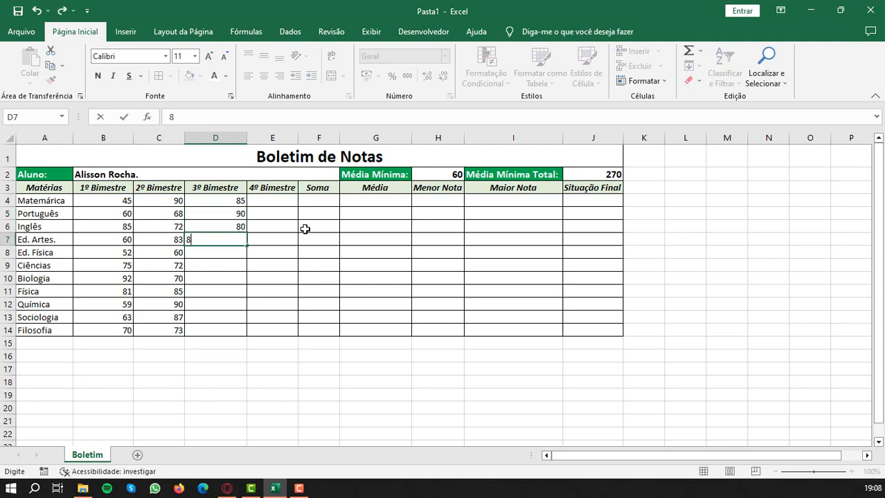
pyautogui.press('Return')
pyautogui.write('78')
pyautogui.press('Return')
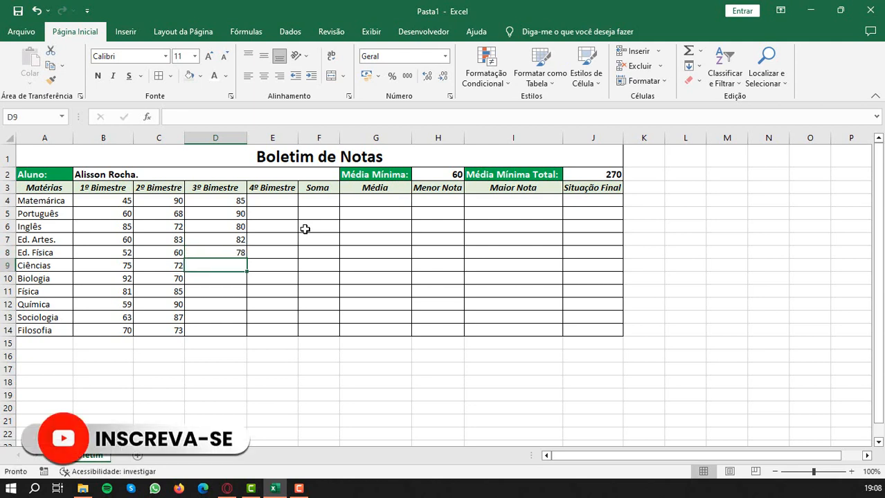
# - Enter the 3º Bimestre grades 62, 56 and 69 for Ciências, Biologia and Física in D9:D11
pyautogui.write('62')
pyautogui.press('Return')
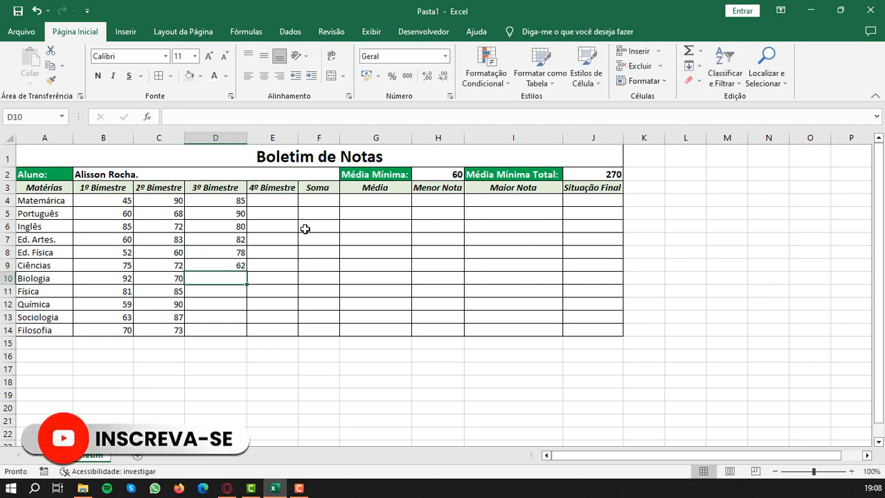
pyautogui.write('56')
pyautogui.press('Return')
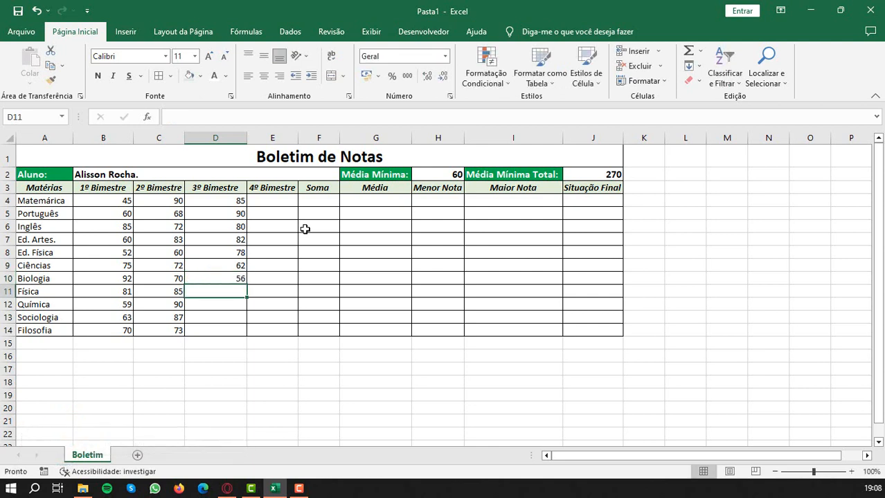
pyautogui.write('69')
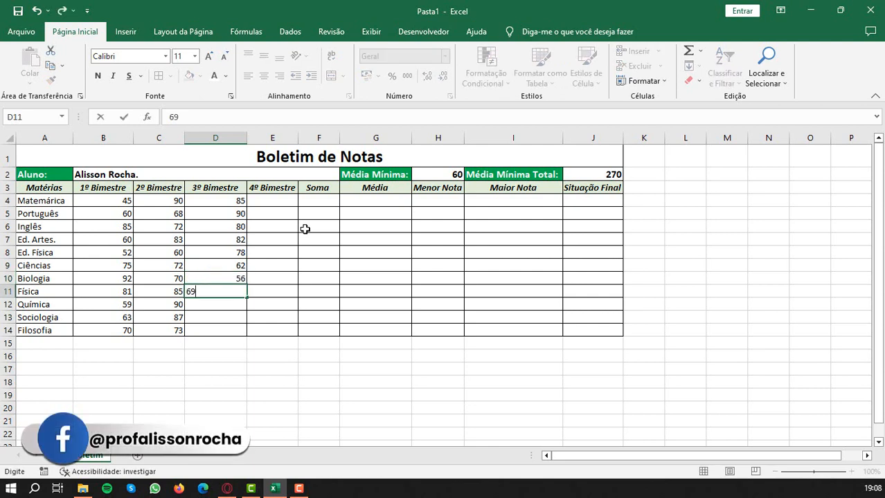
pyautogui.press('Return')
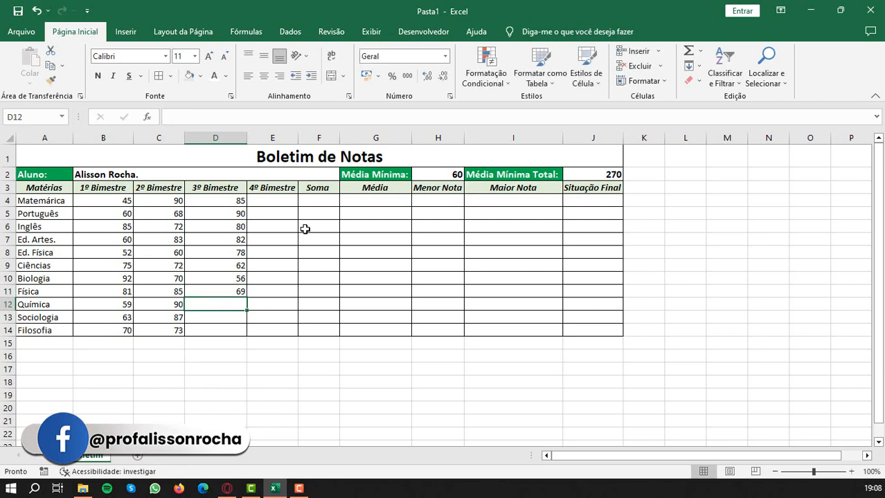
# - Enter the 3º Bimestre grades 76, 89 and 90 for Química, Sociologia and Filosofia in D12:D14
pyautogui.write('76')
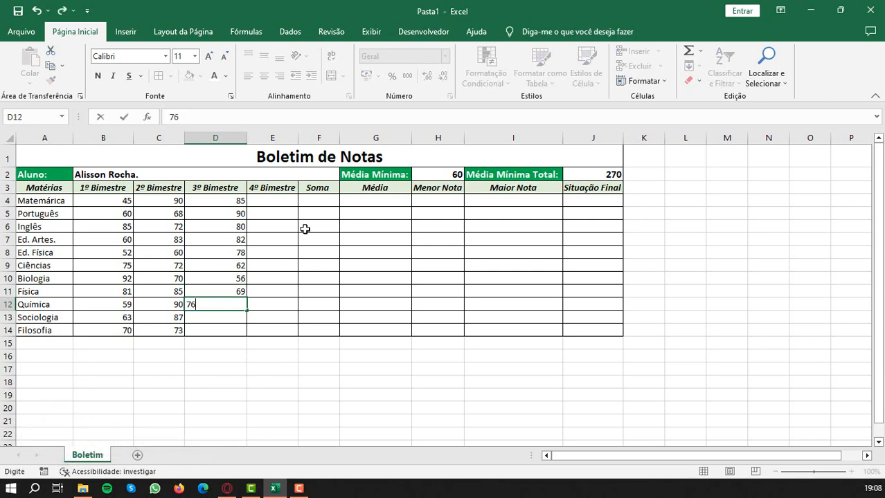
pyautogui.press('Return')
pyautogui.write('8')
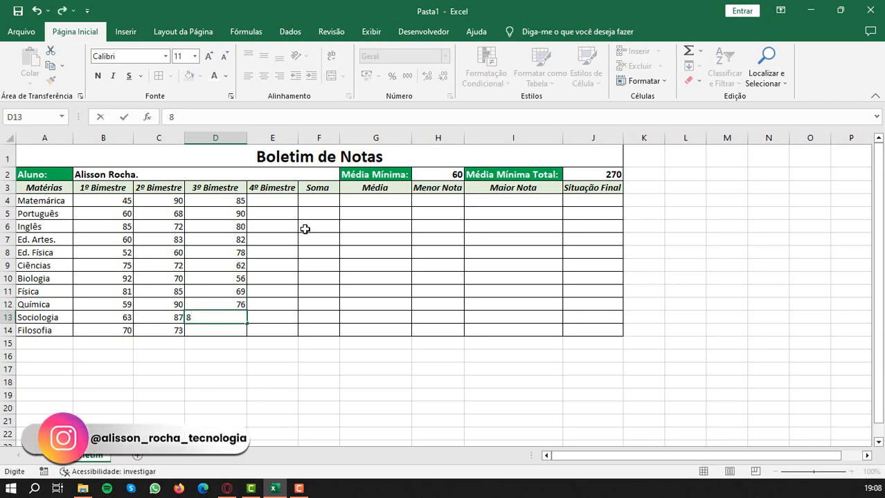
pyautogui.write('9')
pyautogui.press('Return')
pyautogui.write('90')
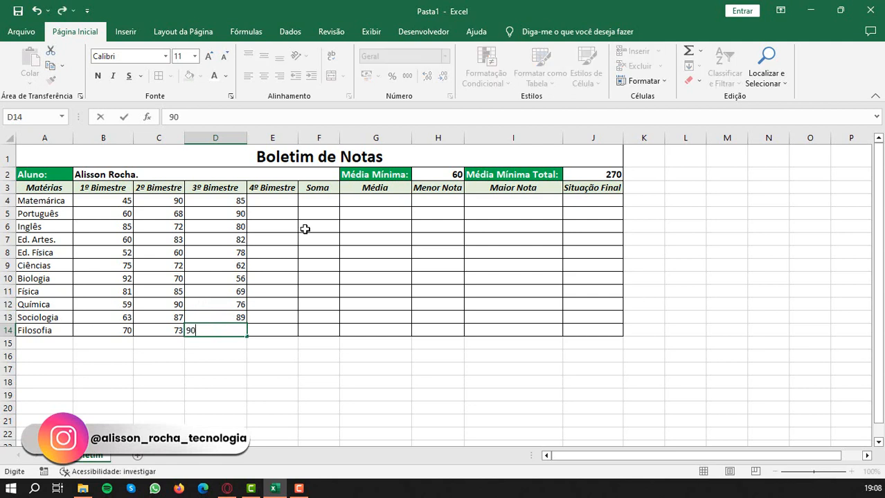
pyautogui.press('Tab')
# - Enter the 4º Bimestre grades 65 and 60 for the first subject and Português in E4:E5
pyautogui.press('Up')
pyautogui.press('Up')
pyautogui.press('Up')
pyautogui.press('Up')
pyautogui.press('Up')
pyautogui.press('Up')
pyautogui.press('Up')
pyautogui.press('Up')
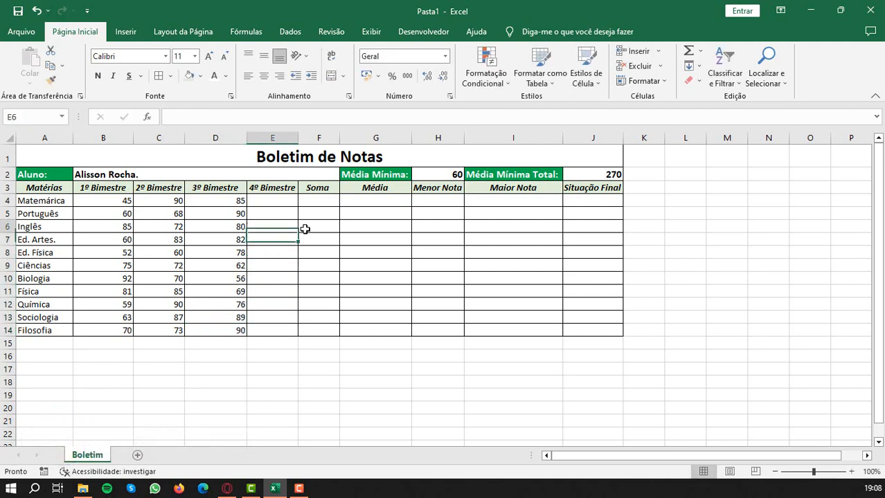
pyautogui.press('Up')
pyautogui.press('Up')
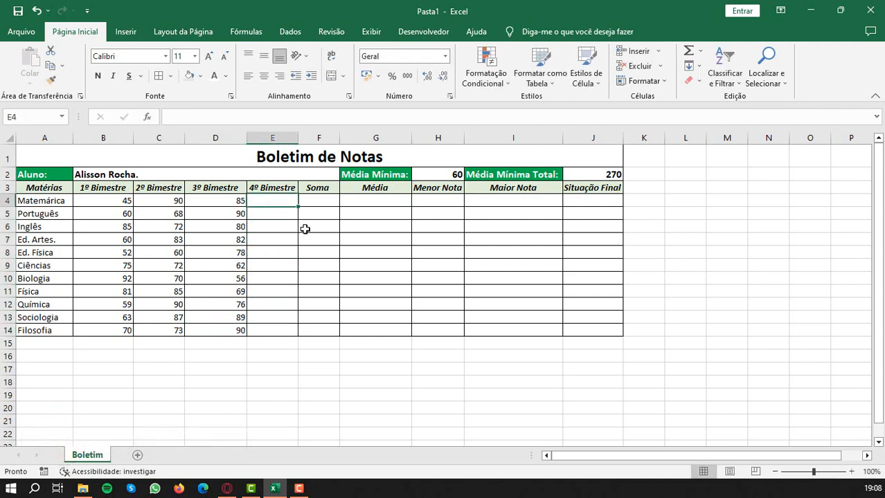
pyautogui.write('65')
pyautogui.press('Return')
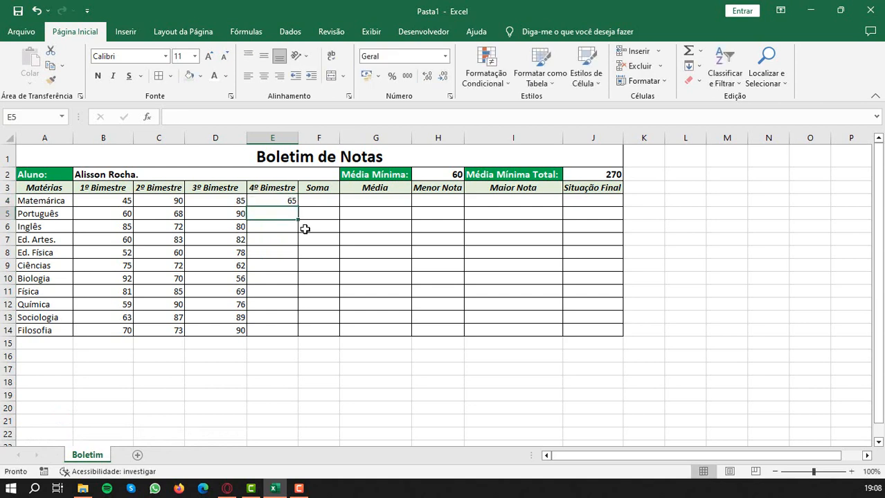
pyautogui.write('60')
pyautogui.press('Return')
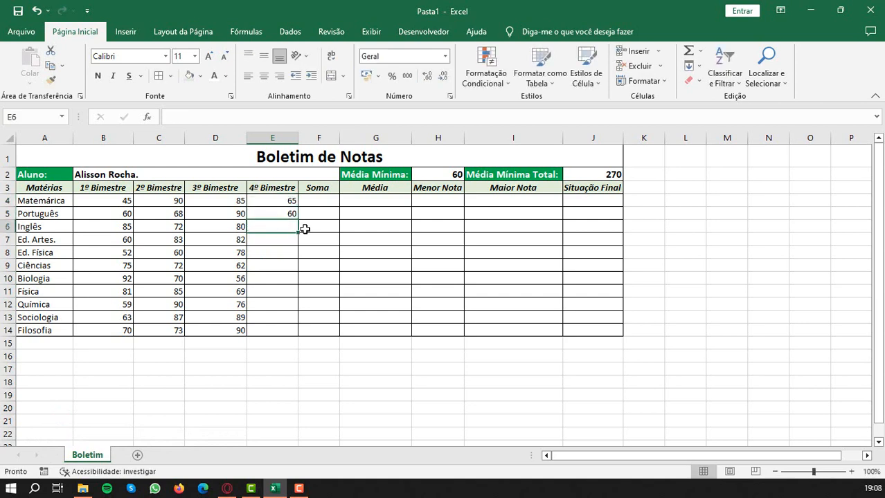
# - Enter the 4º Bimestre grades 85, 70 and 88 for Inglês, Ed. Artes and Ed. Física in E6:E8
pyautogui.write('85')
pyautogui.press('Return')
pyautogui.write('70')
pyautogui.press('Return')
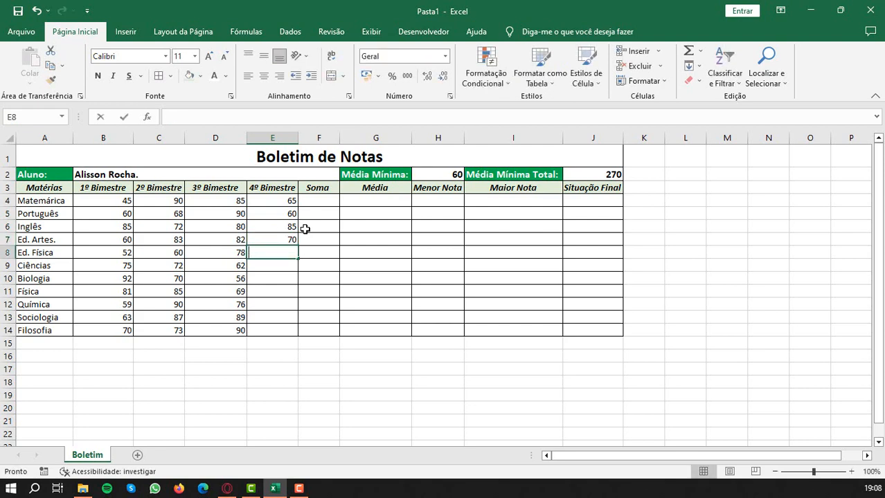
pyautogui.write('88')
pyautogui.press('Return')
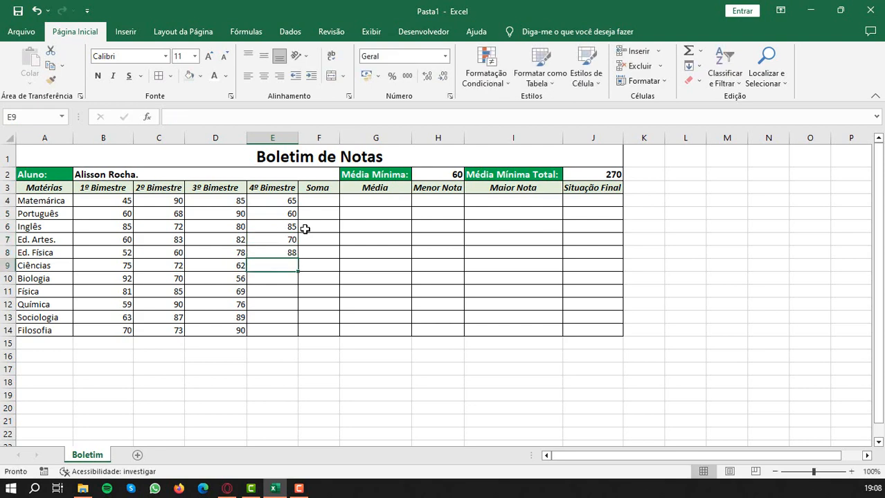
# - Enter the 4º Bimestre grades 60, 60 and 80 for Ciências, Biologia and Física in E9:E11
pyautogui.write('60')
pyautogui.press('Return')
pyautogui.write('60')
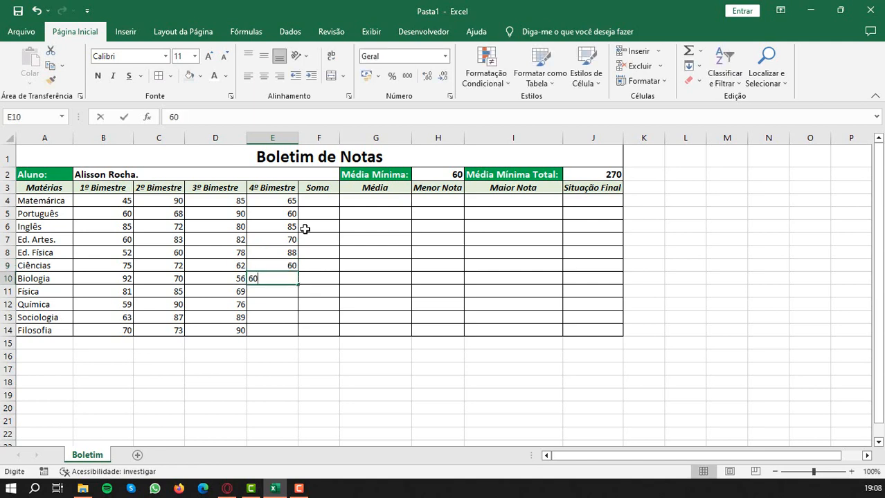
pyautogui.press('Return')
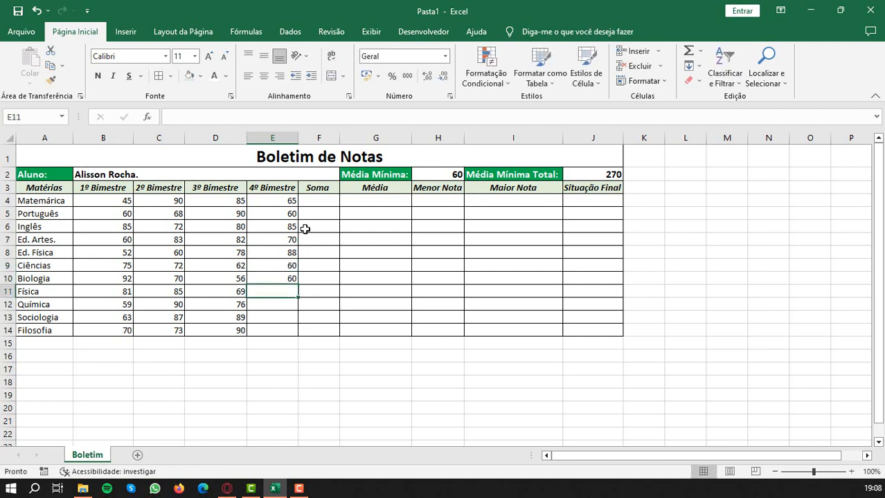
pyautogui.write('80')
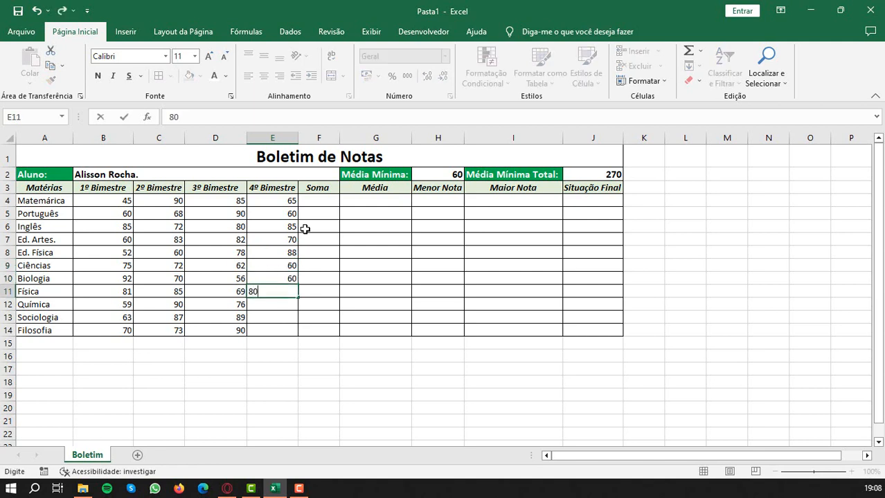
pyautogui.press('Return')
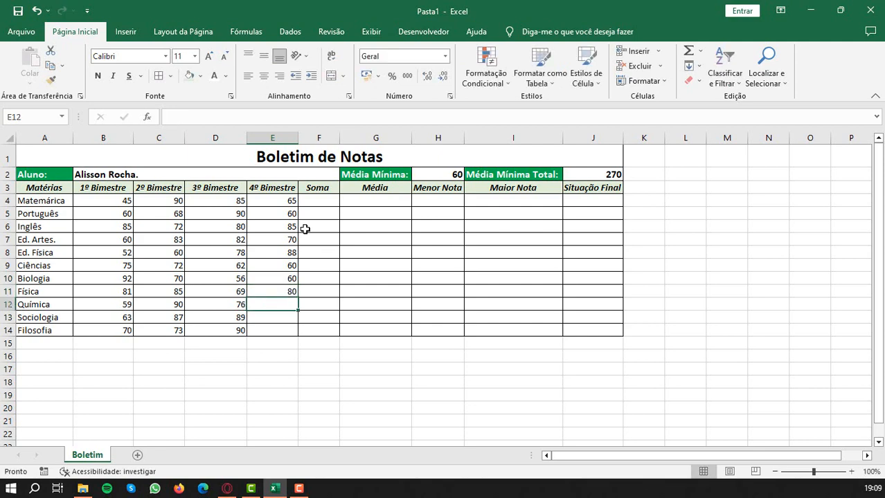
# - Enter the 4º Bimestre grades 81, 94 and 95 for Química, Sociologia and Filosofia in E12:E14
pyautogui.write('81')
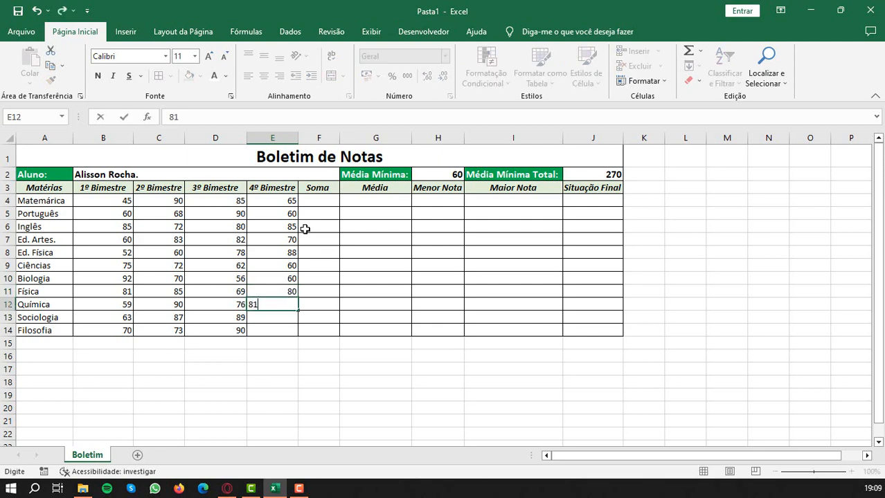
pyautogui.press('Return')
pyautogui.write('94')
pyautogui.press('Return')
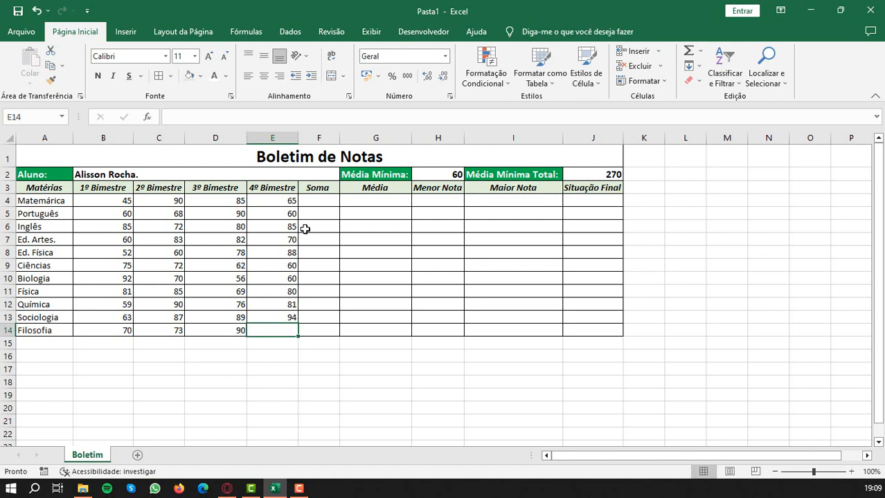
pyautogui.write('9')
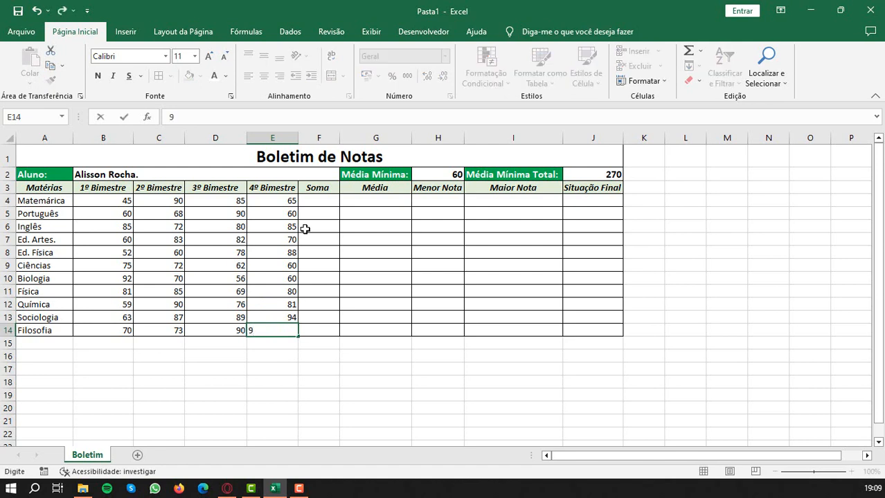
pyautogui.write('5')
pyautogui.press('Tab')
# - Sum the first subject's four bimester grades in Soma cell F4 with =SOMA(B4:E4)
pyautogui.press('Up')
pyautogui.press('Up')
pyautogui.press('Up')
pyautogui.press('Up')
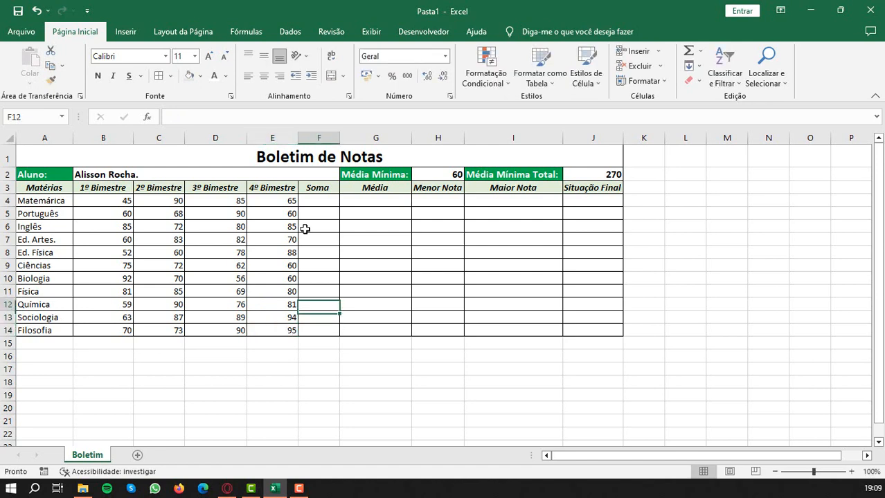
pyautogui.press('Up')
pyautogui.press('Up')
pyautogui.press('Up')
pyautogui.press('Up')
pyautogui.press('Up')
pyautogui.press('Up')
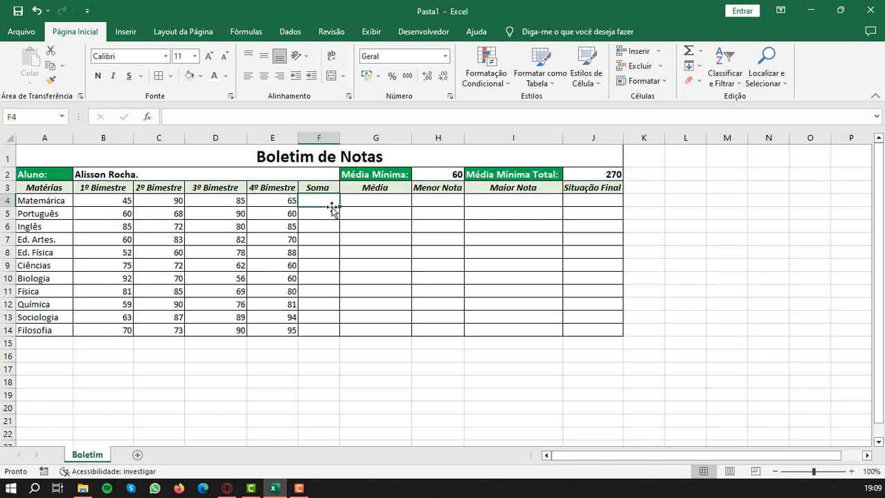
pyautogui.write('=')
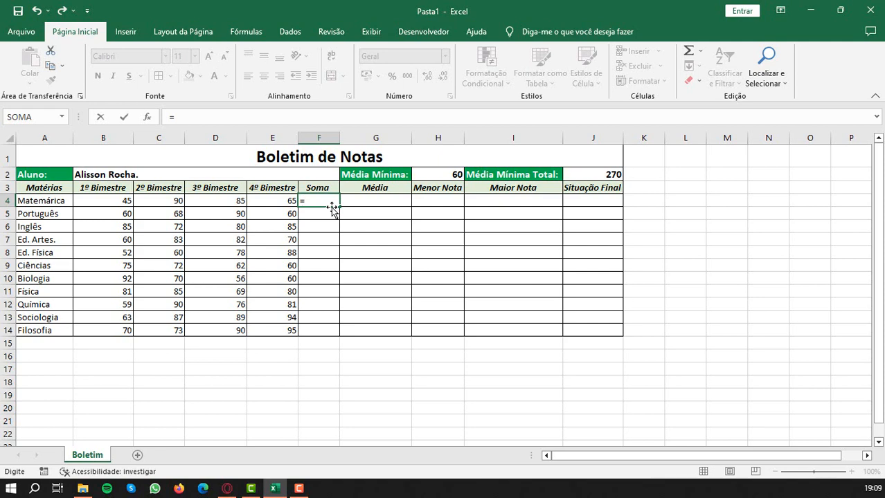
pyautogui.write('soma(')
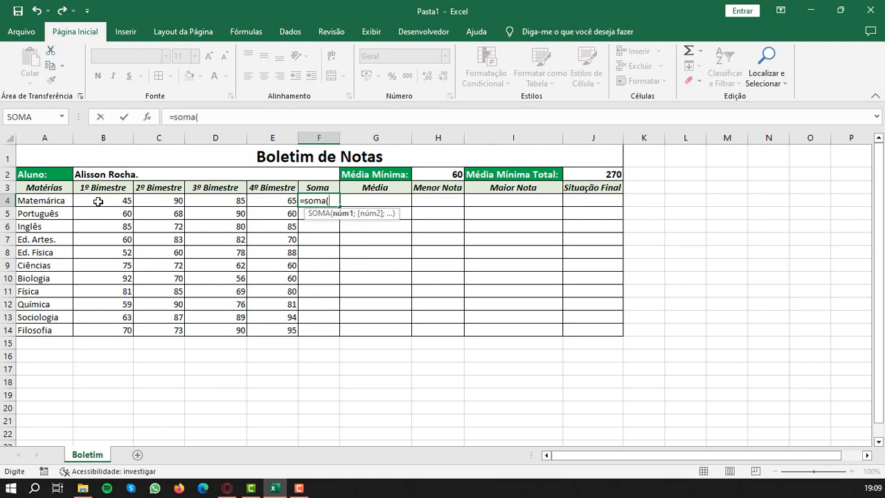
pyautogui.moveTo(98, 201); pyautogui.dragTo(263, 203)
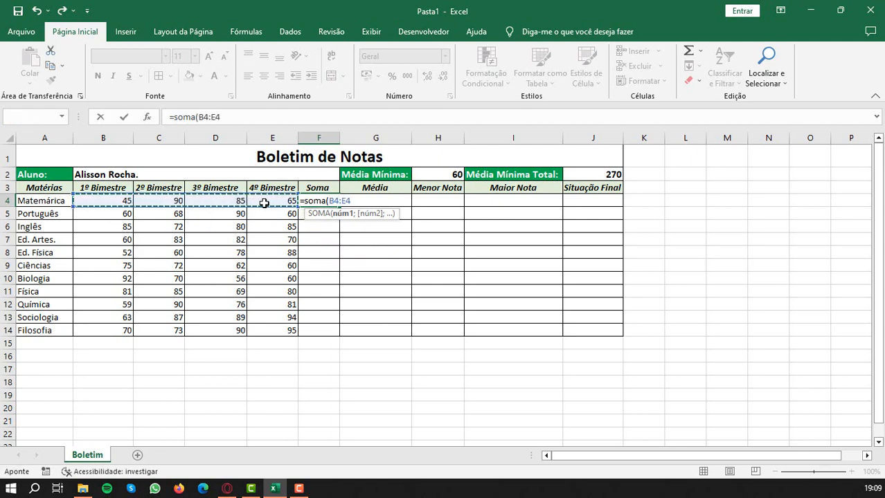
pyautogui.press('Return')
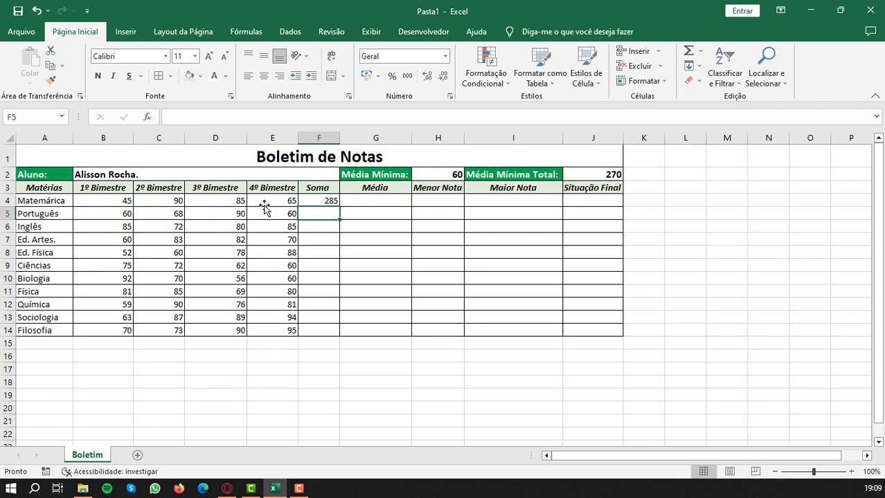
# - Sum the four Português grades in Soma cell F5 with =SOMA(B5:E5)
pyautogui.write('=soma')
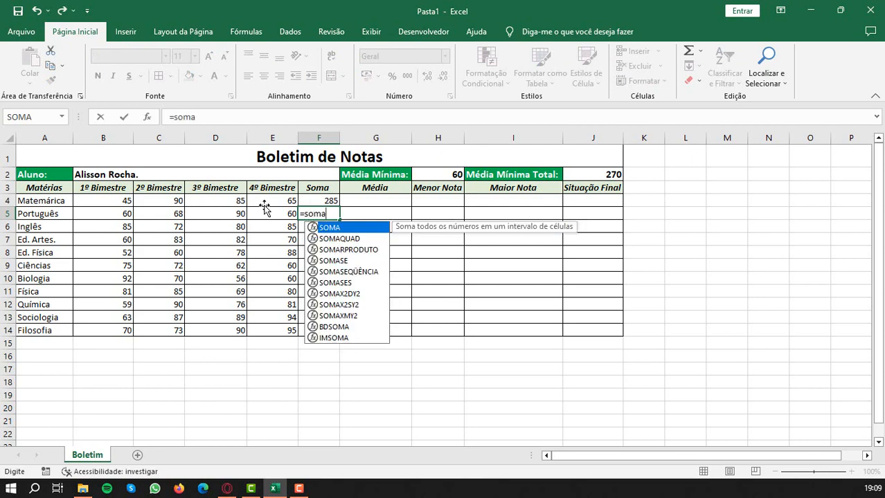
pyautogui.write('(')
pyautogui.moveTo(119, 215); pyautogui.dragTo(275, 216)
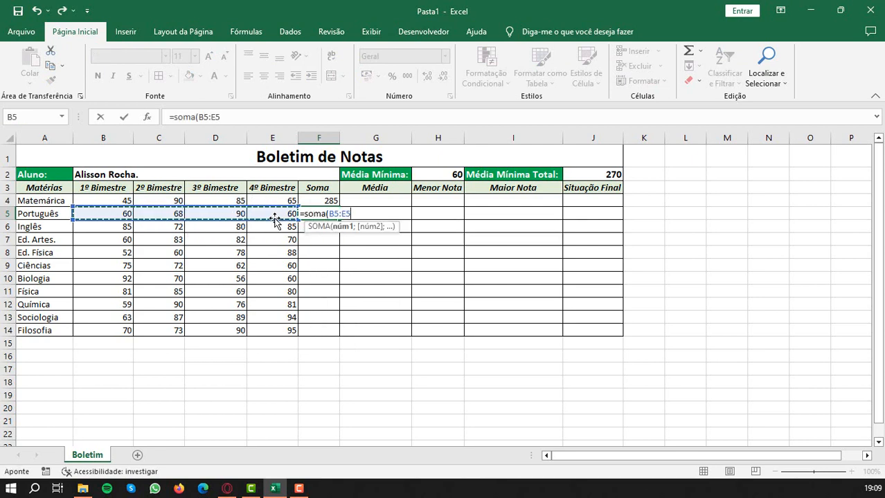
pyautogui.press('Return')
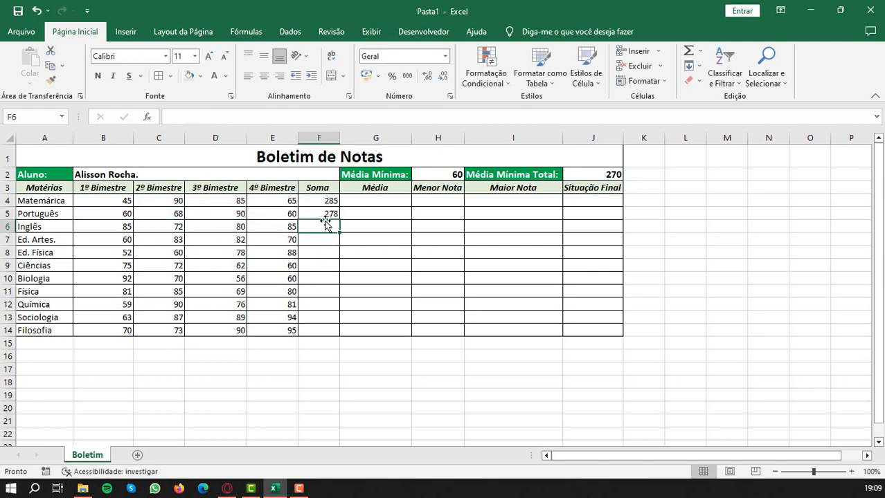
# - Fill the SOMA formula from F5 down to F14 for the remaining subjects
pyautogui.click(323, 216)
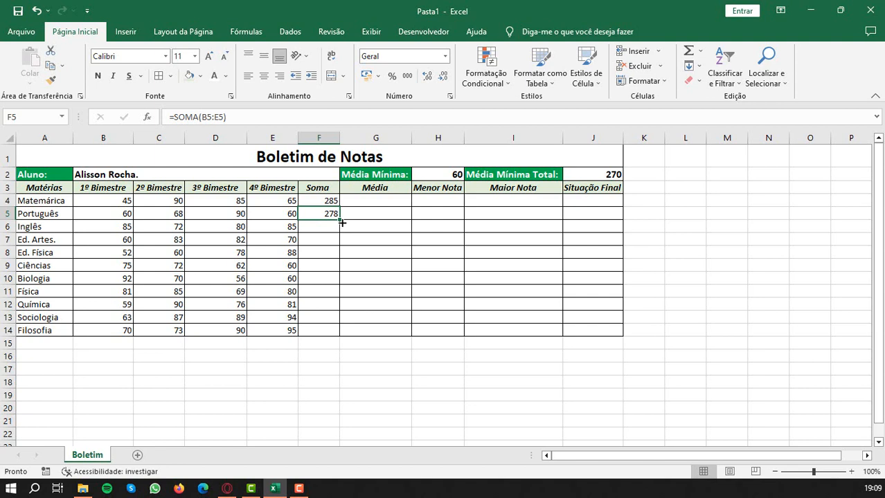
pyautogui.moveTo(340, 218); pyautogui.dragTo(339, 335)
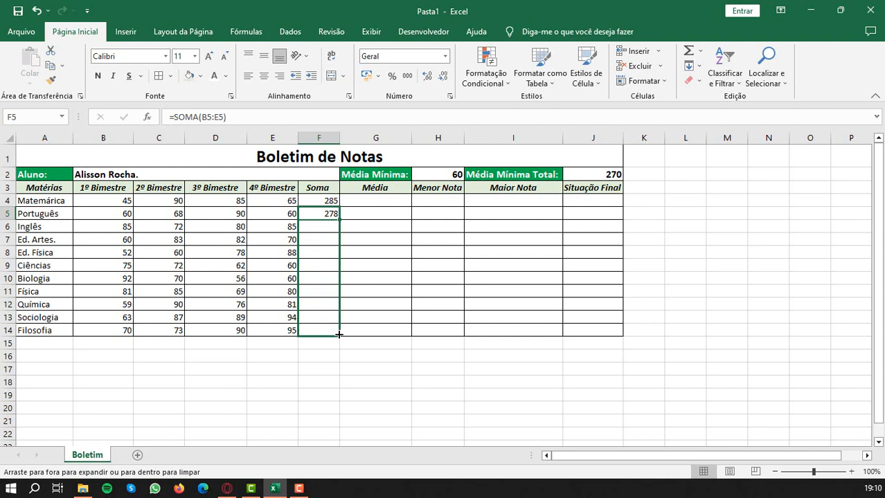
pyautogui.moveTo(339, 335); pyautogui.dragTo(340, 335)
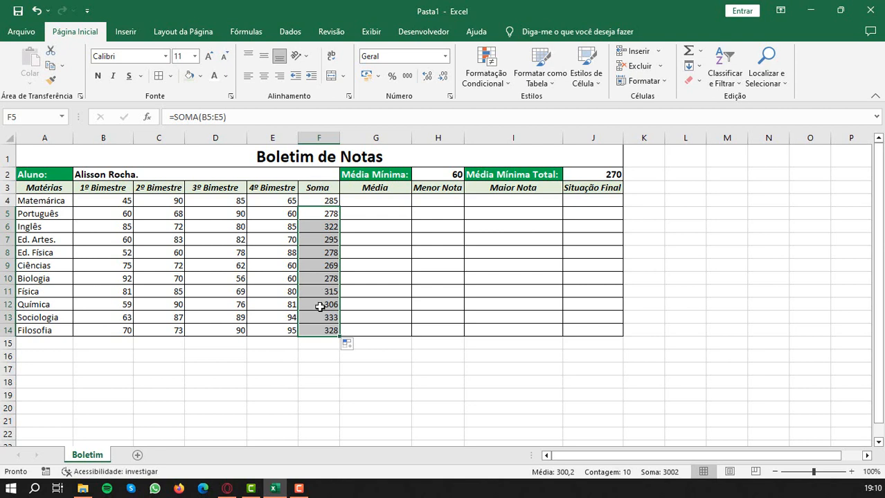
# - Calculate the first subject's average in Média cell G4 with the MÉDIA function over B4:E4
pyautogui.click(400, 201)
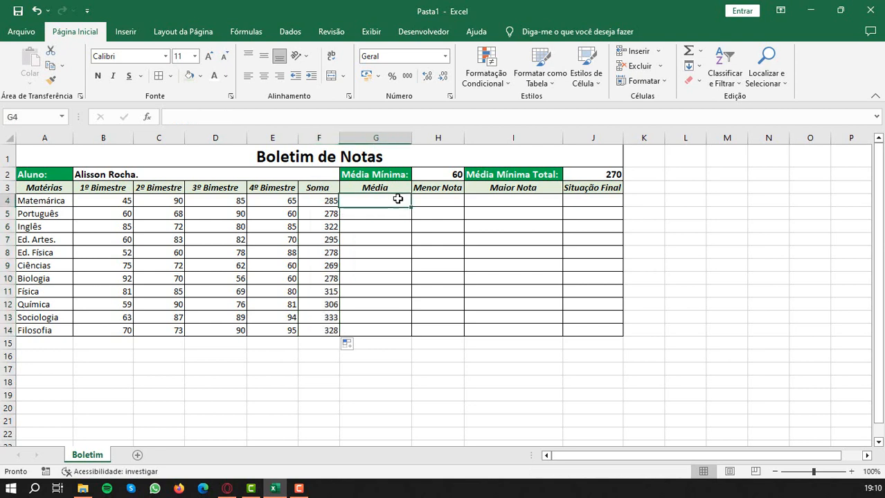
pyautogui.write('=')
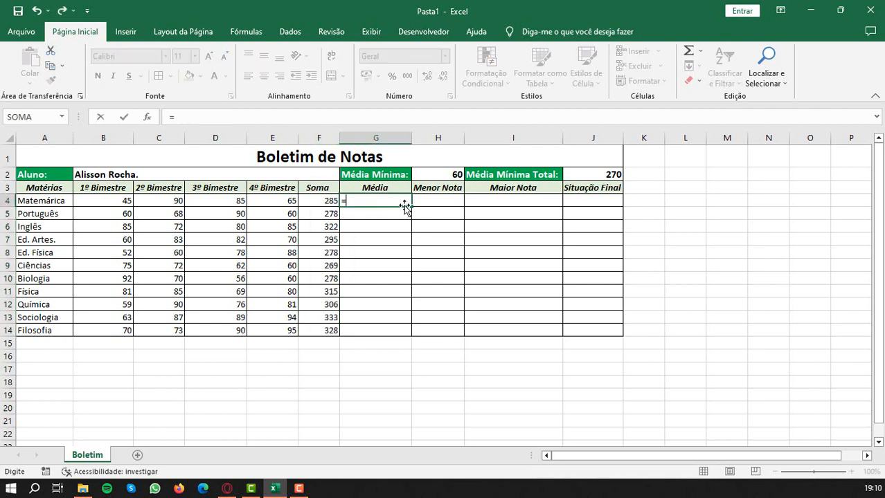
pyautogui.write('m')
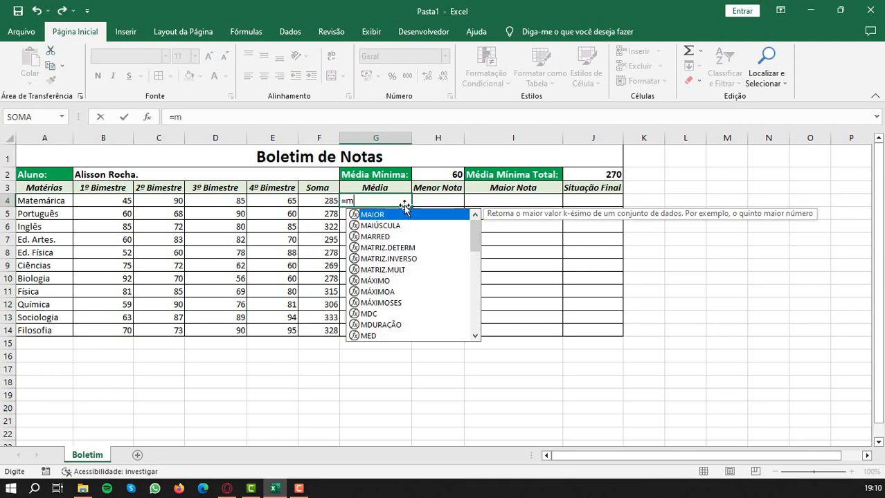
pyautogui.write('édia')
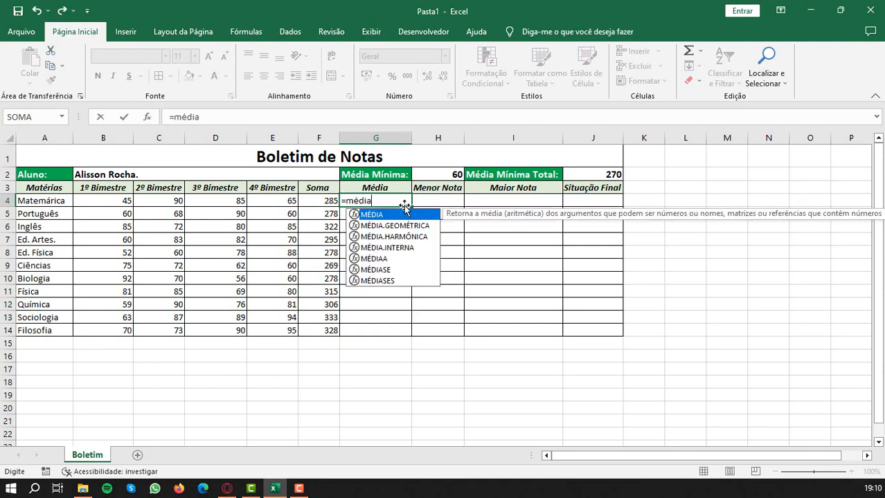
pyautogui.write('(')
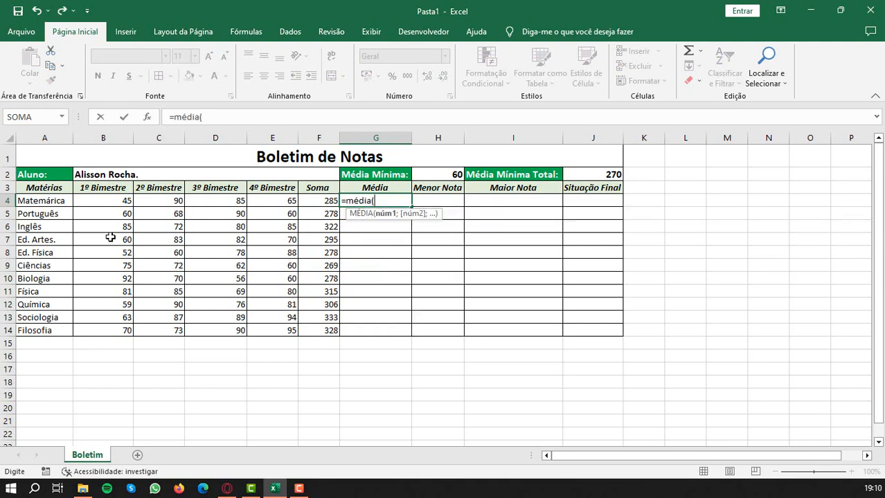
pyautogui.moveTo(102, 204); pyautogui.dragTo(267, 208)
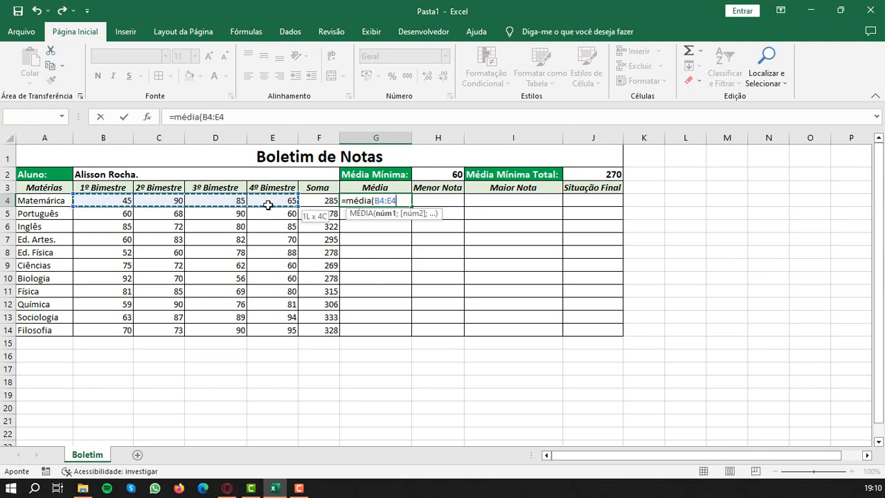
pyautogui.press('Return')
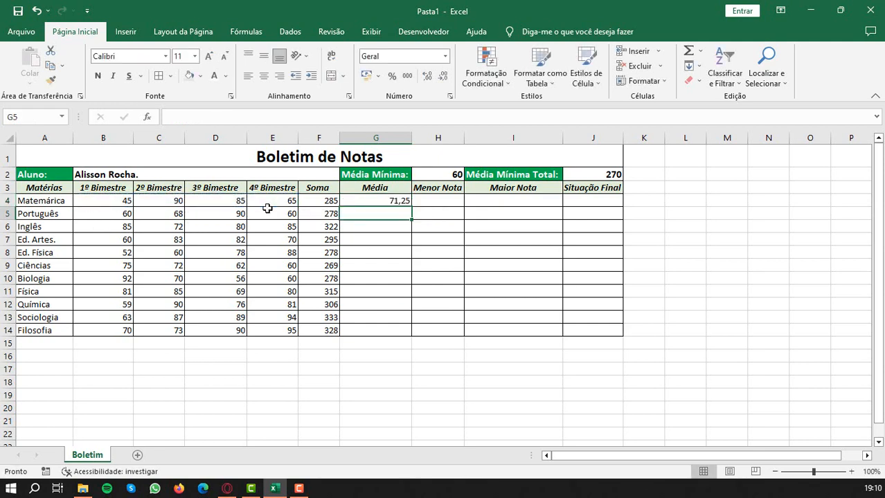
# - Calculate the Português average in Média cell G5 with =MÉDIA(B5:E5) and fill the formula down to G14
pyautogui.write('=média')
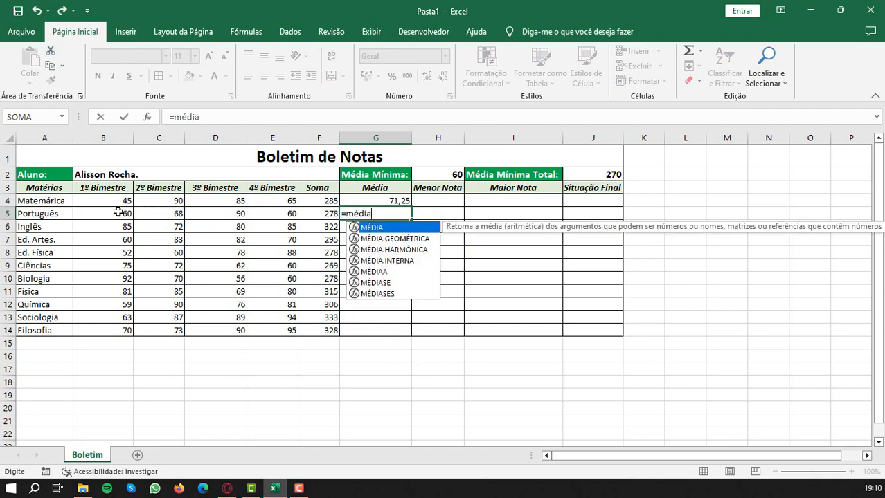
pyautogui.moveTo(118, 212); pyautogui.dragTo(270, 215)
pyautogui.press('Return')
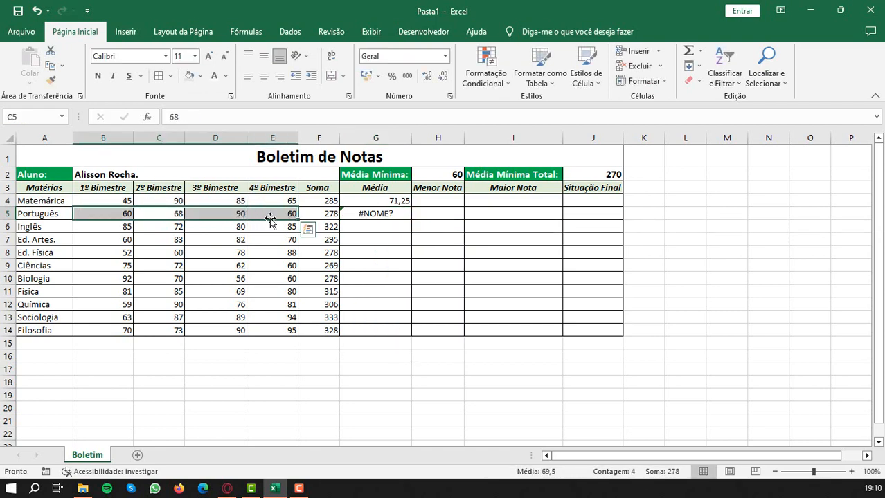
pyautogui.doubleClick(353, 214)
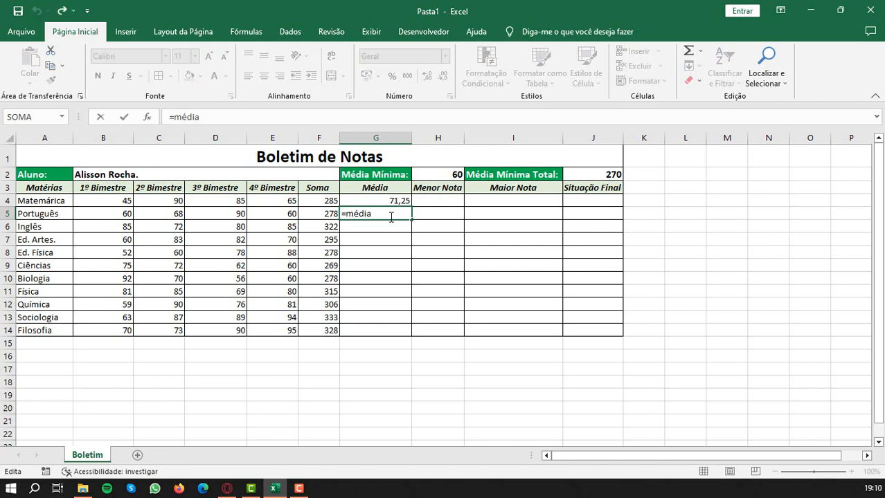
pyautogui.write('(')
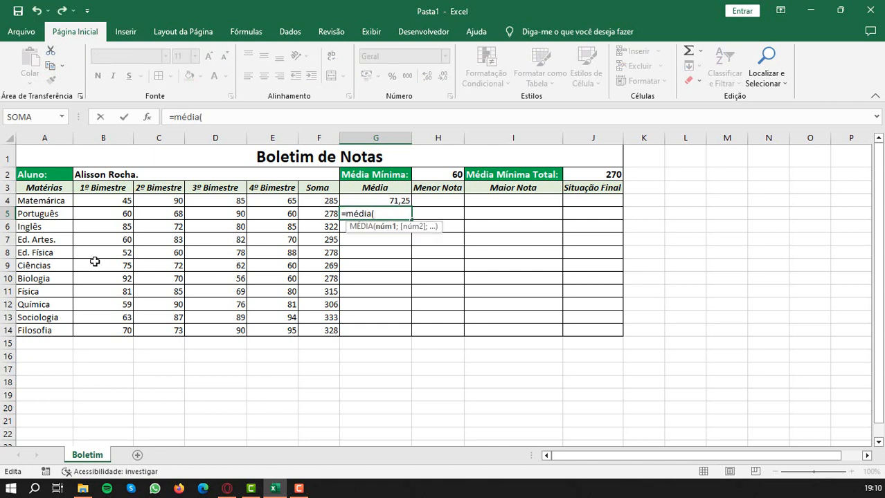
pyautogui.moveTo(101, 213); pyautogui.dragTo(275, 213)
pyautogui.write(')')
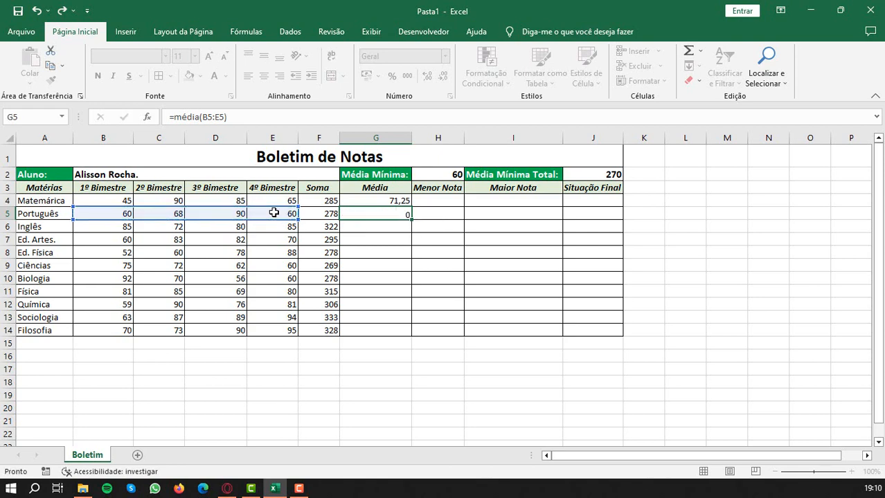
pyautogui.press('Return')
pyautogui.click(405, 216)
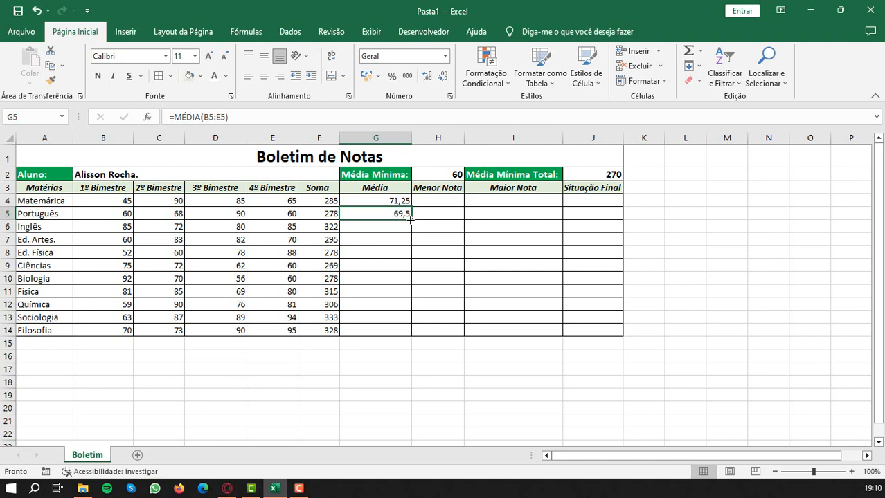
pyautogui.moveTo(412, 220); pyautogui.dragTo(409, 334)
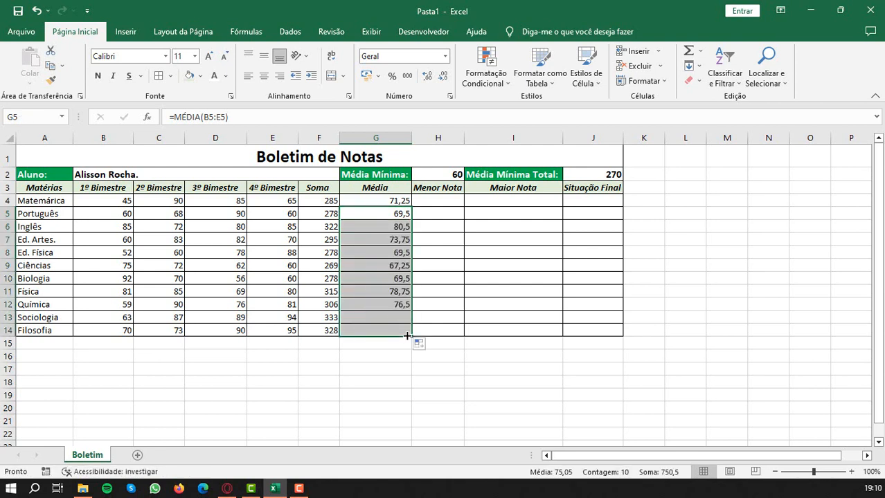
# - Find the first subject's lowest grade in Menor Nota cell H4 with =MÍNIMO(B4:E4)
pyautogui.click(436, 202)
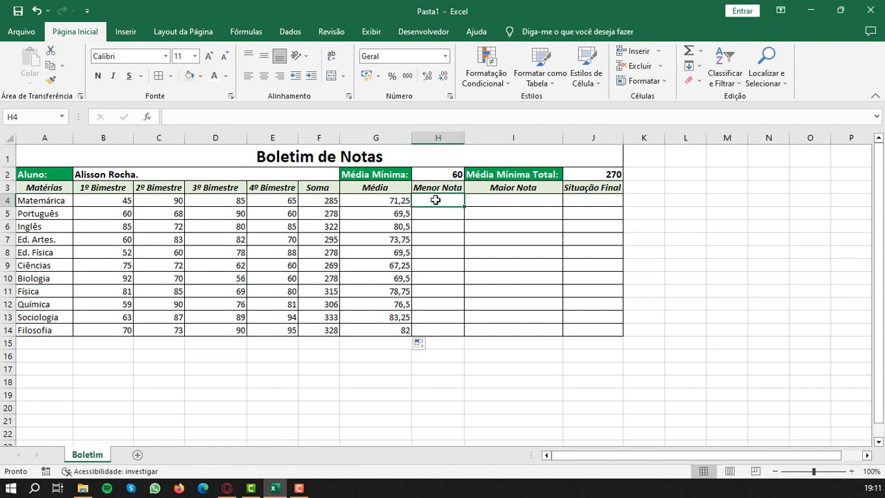
pyautogui.write('=mínimo(')
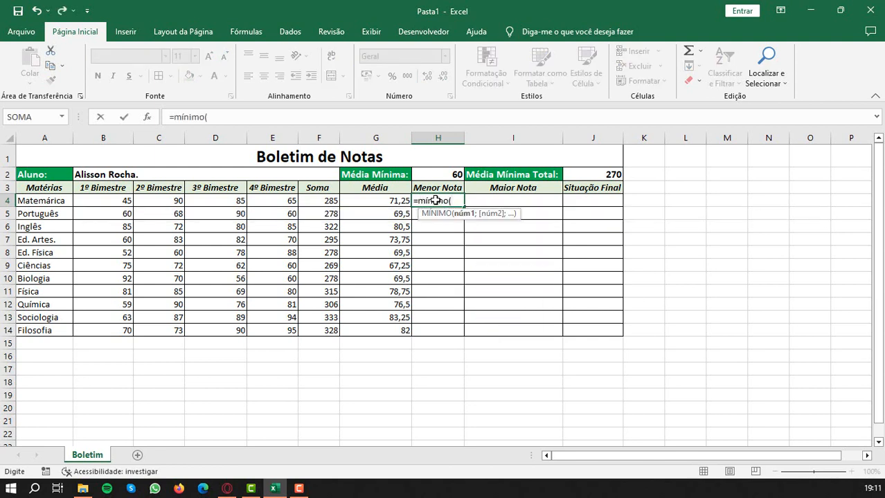
pyautogui.moveTo(103, 200); pyautogui.dragTo(276, 201)
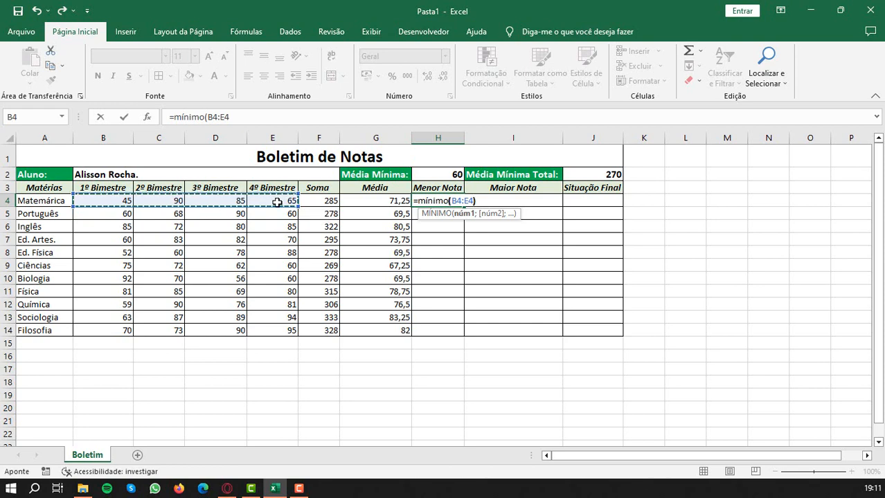
pyautogui.press('Return')
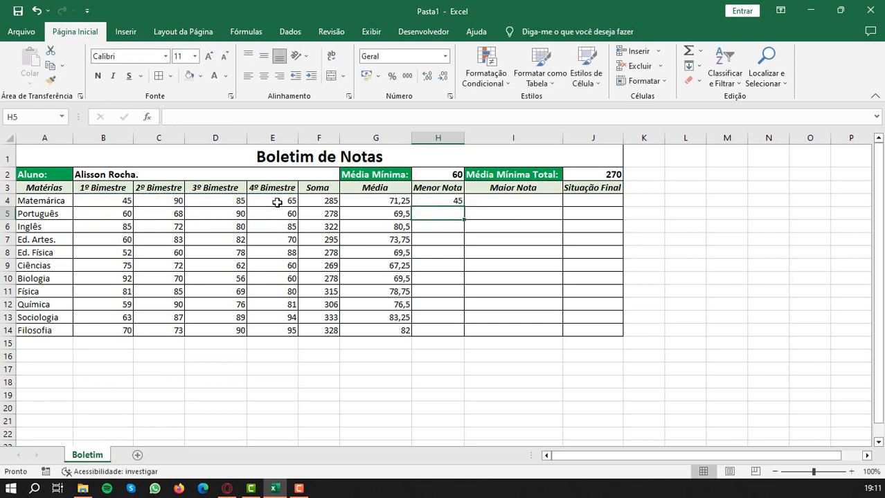
# - Enter =MÉDIA(B5:E5) in Menor Nota cell H5 and fill the formula down to H14
pyautogui.write('=média')
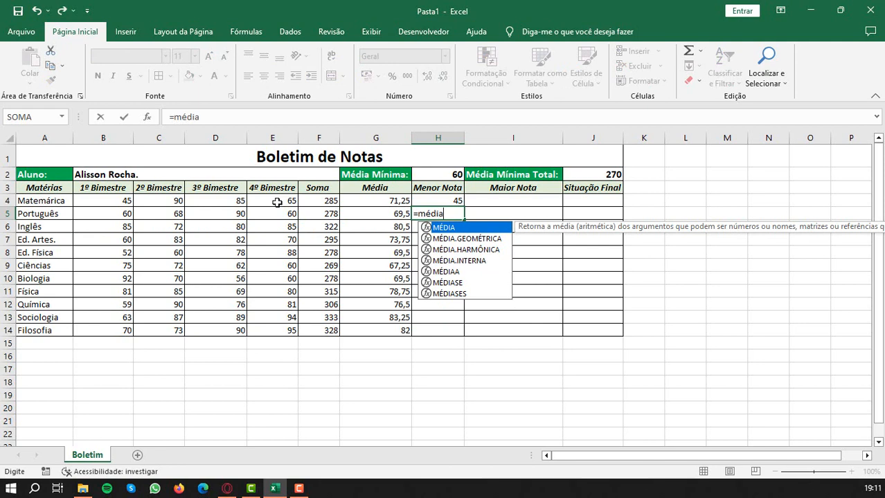
pyautogui.write('(')
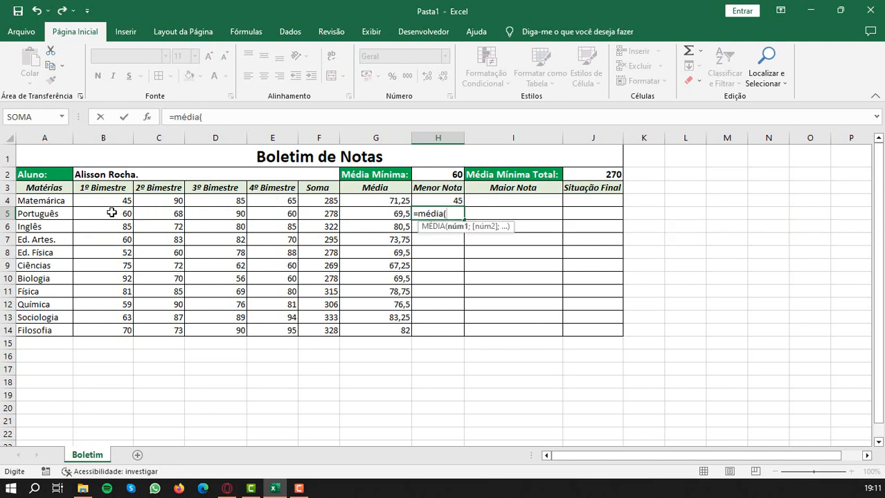
pyautogui.moveTo(114, 212); pyautogui.dragTo(277, 212)
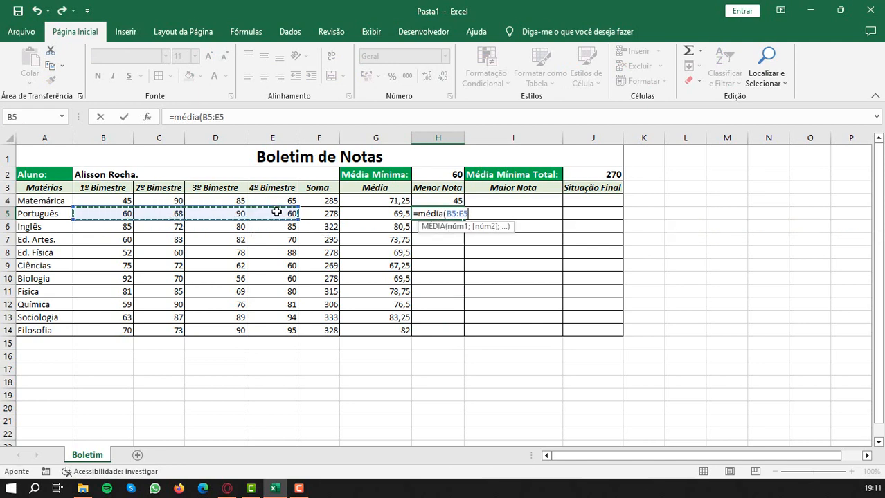
pyautogui.write(')')
pyautogui.press('Return')
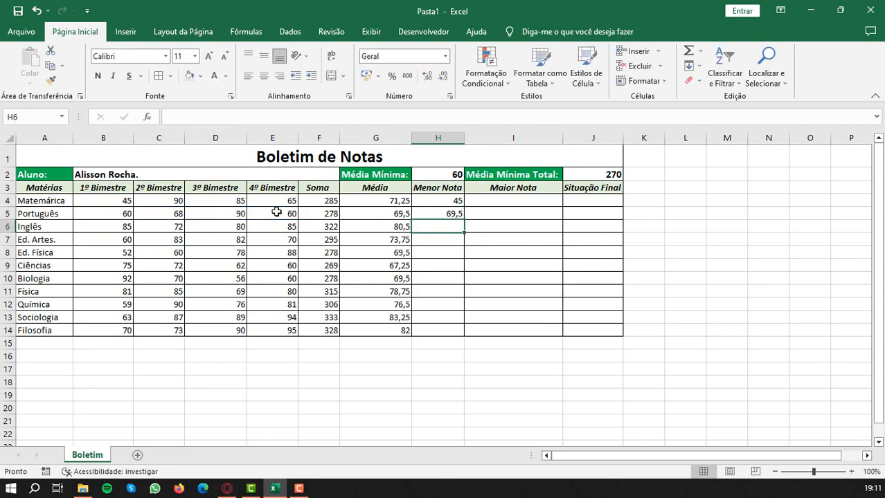
pyautogui.click(444, 213)
pyautogui.moveTo(464, 219); pyautogui.dragTo(467, 333)
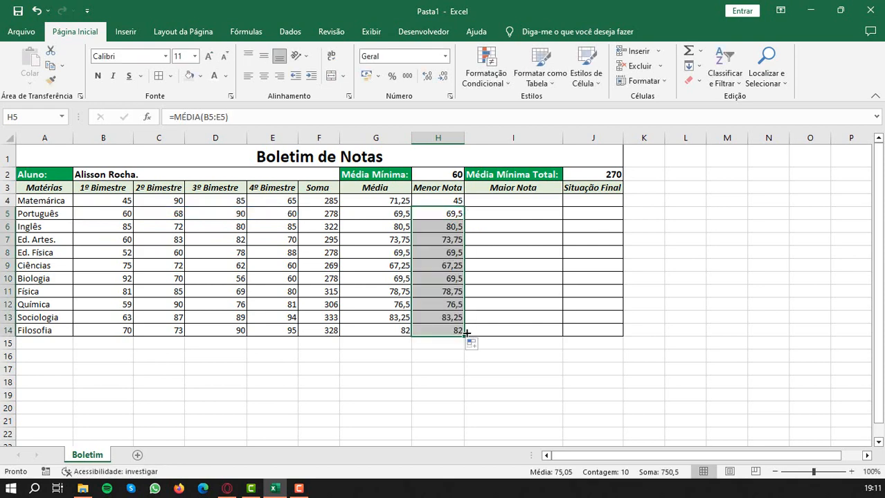
# - Find the first subject's highest grade in Maior Nota cell I4 with =MÁXIMO(B4:E4)
pyautogui.click(502, 200)
pyautogui.write('=máximo')
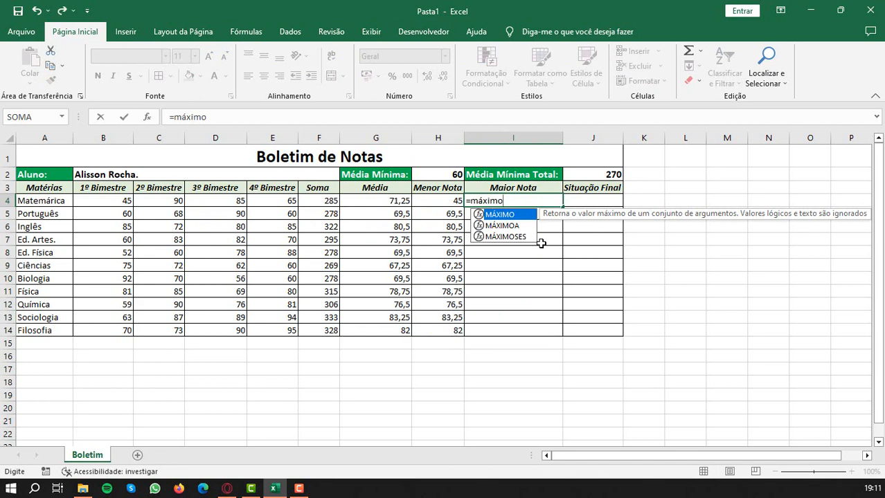
pyautogui.write('(')
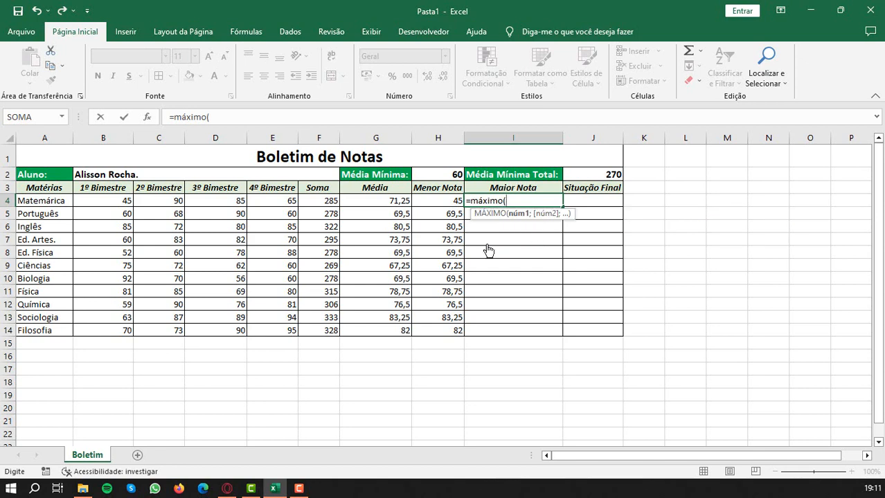
pyautogui.moveTo(101, 203); pyautogui.dragTo(263, 199)
pyautogui.write(')')
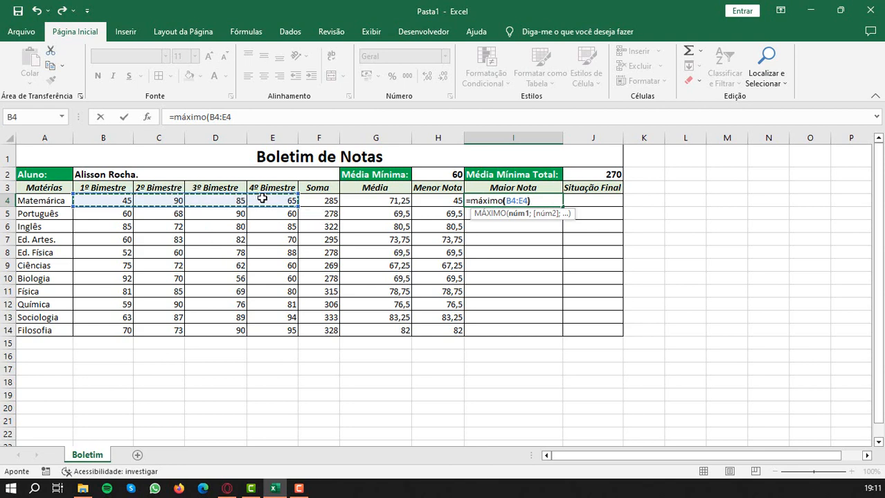
pyautogui.press('Return')
# - Enter =MÁXIMO(B5:E5) in Maior Nota cell I5 and fill the formula down to I14
pyautogui.write('=')
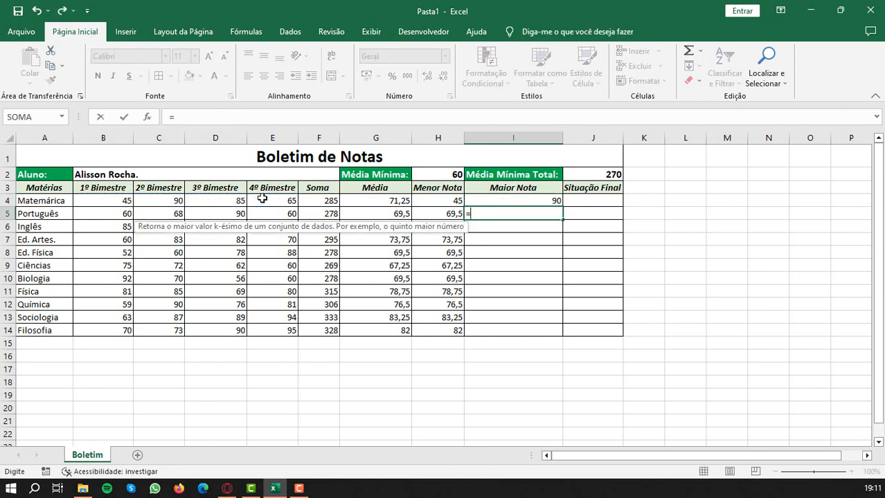
pyautogui.write('máximo(')
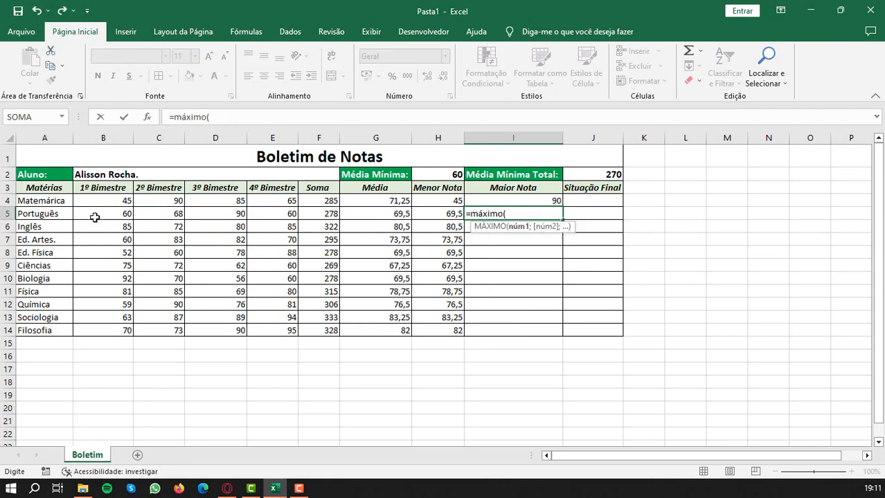
pyautogui.moveTo(94, 213); pyautogui.dragTo(260, 218)
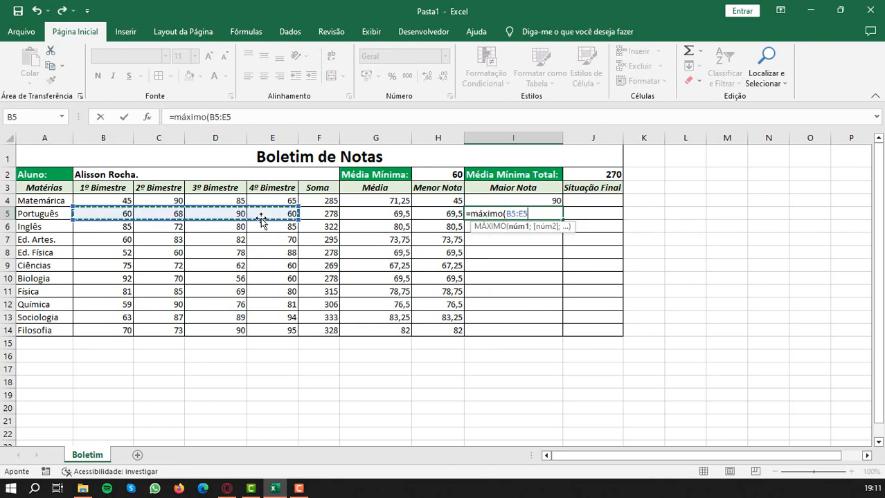
pyautogui.press('Return')
pyautogui.click(554, 215)
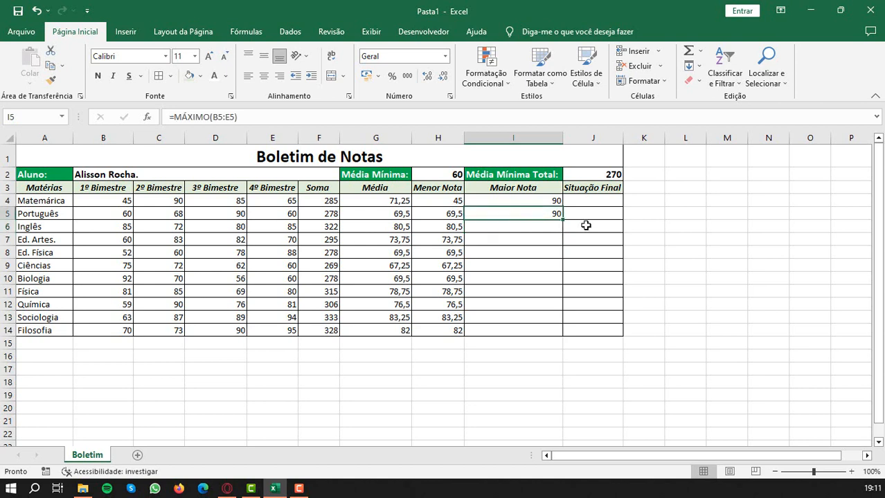
pyautogui.moveTo(562, 219); pyautogui.dragTo(559, 337)
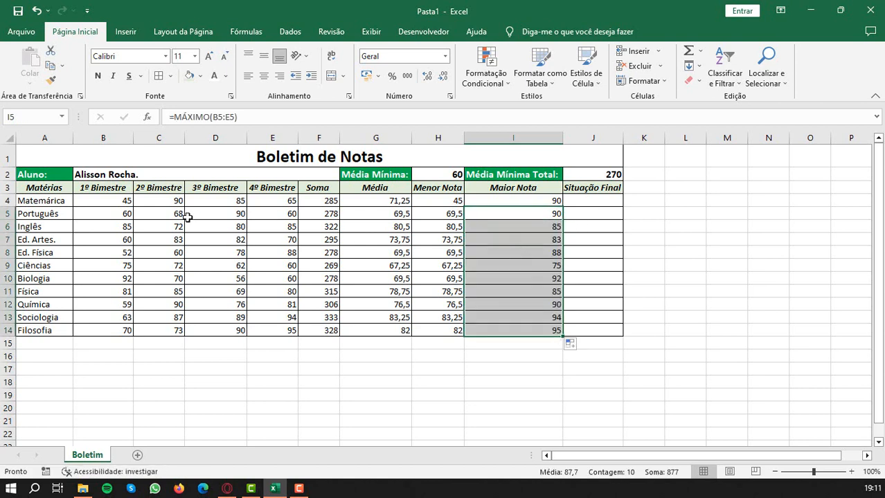
# - Center the grades and calculated values in B4:I14 horizontally
pyautogui.click(335, 253)
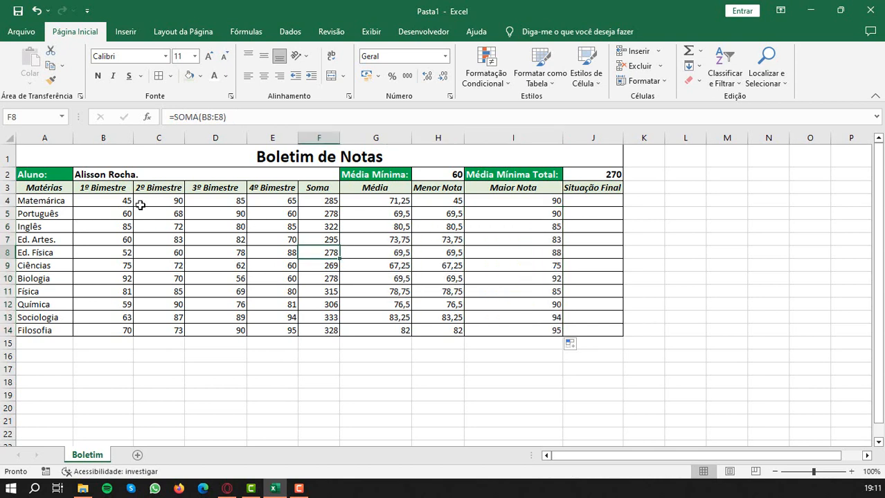
pyautogui.click(104, 201)
pyautogui.moveTo(97, 201); pyautogui.dragTo(519, 330)
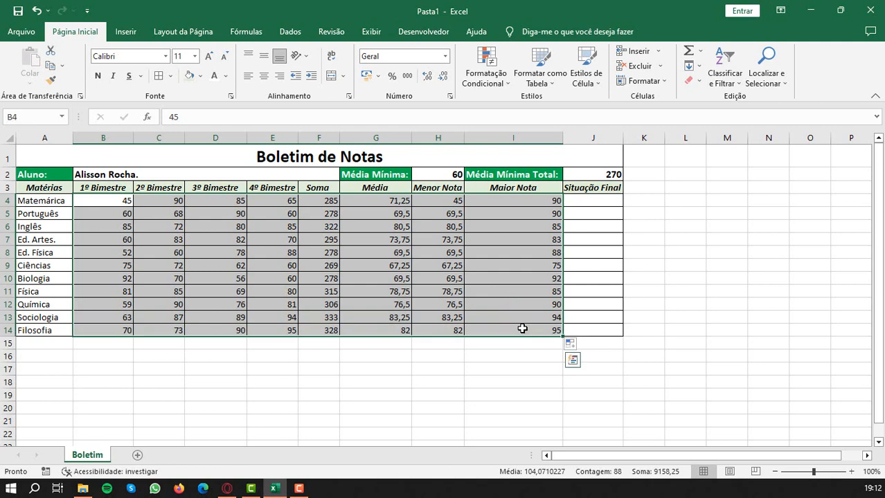
pyautogui.click(264, 75)
pyautogui.click(476, 251)
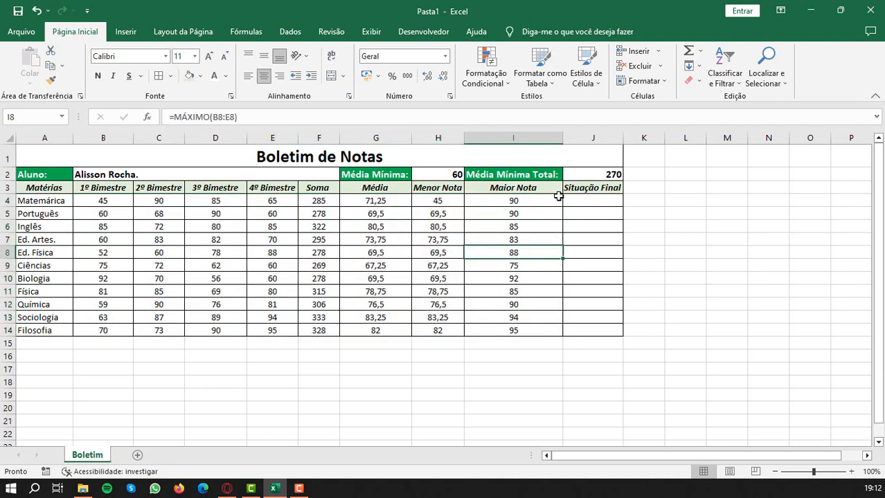
# - Enter =SE(F4>=J2;"Aprovado";"Reprovado") in Situação Final cell J4 for the first subject
pyautogui.click(593, 199)
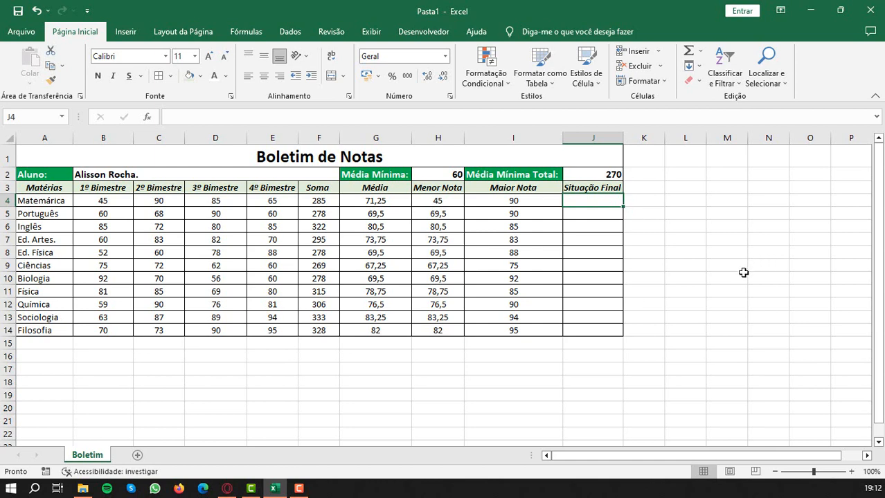
pyautogui.write('=')
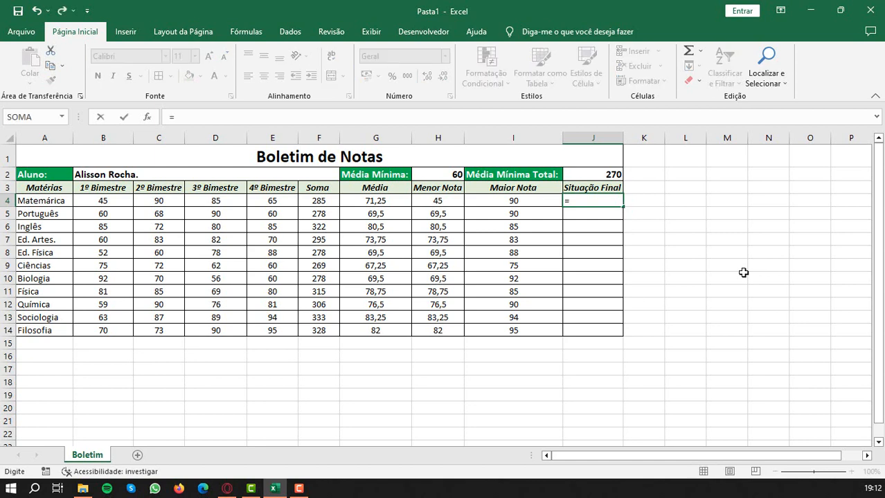
pyautogui.write('se')
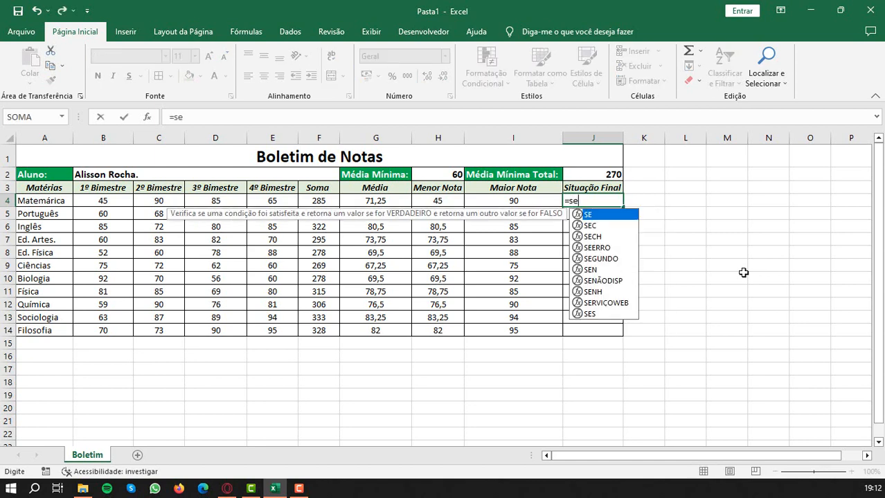
pyautogui.write('(')
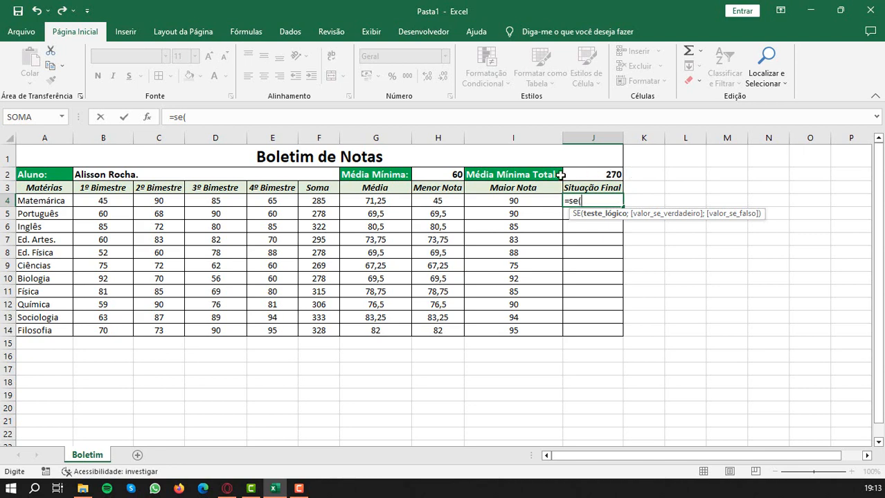
pyautogui.click(317, 200)
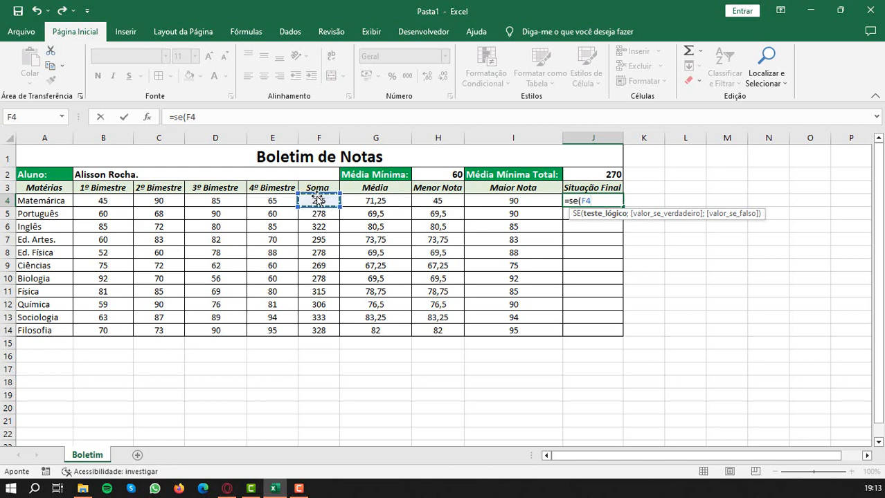
pyautogui.write('>=')
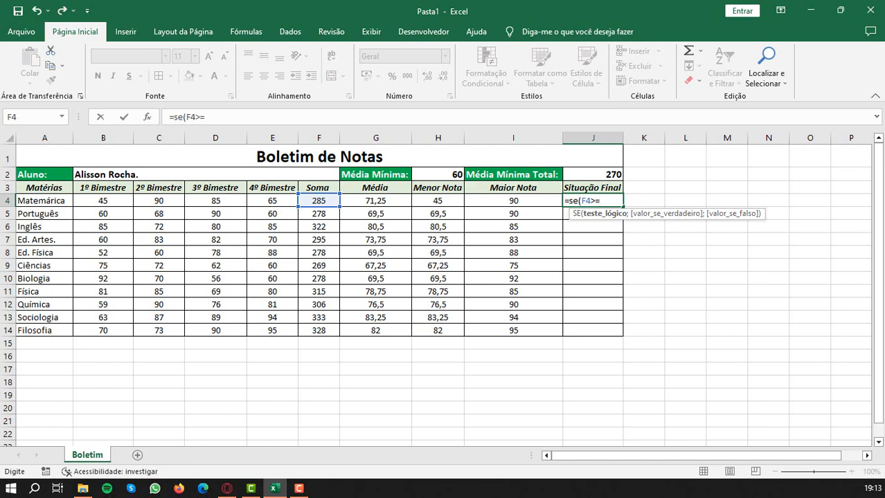
pyautogui.click(607, 175)
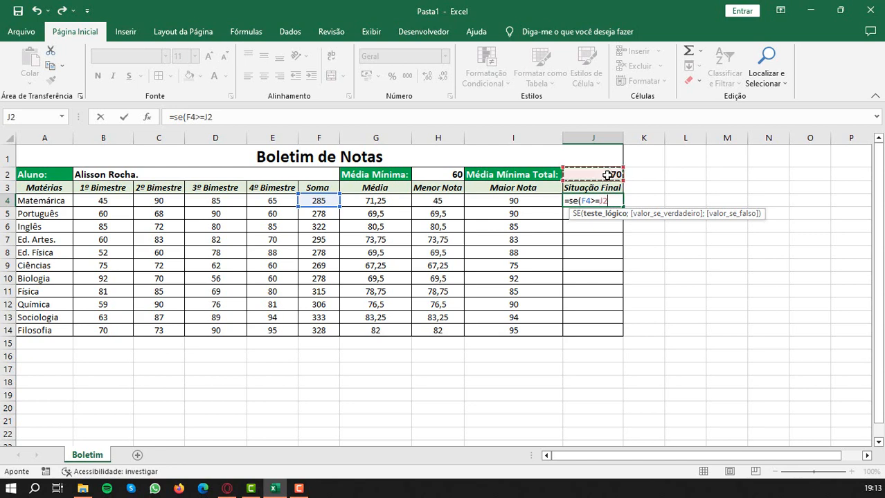
pyautogui.write(';')
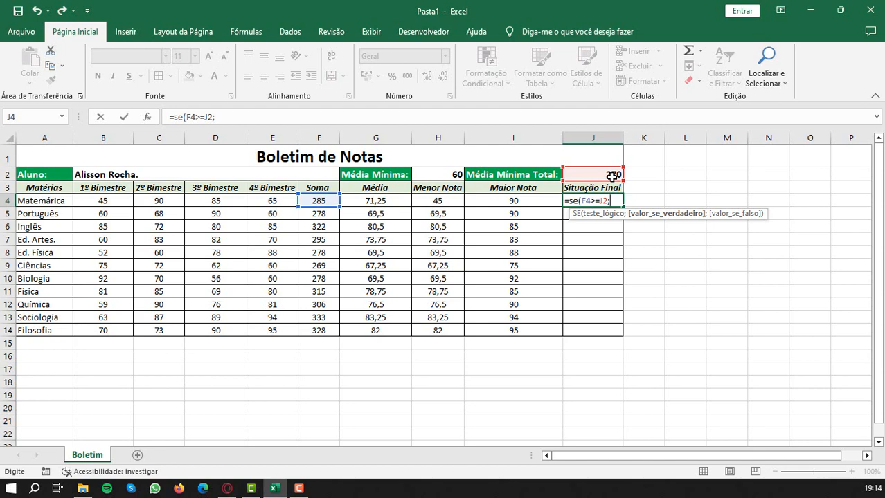
pyautogui.write('"Aprova')
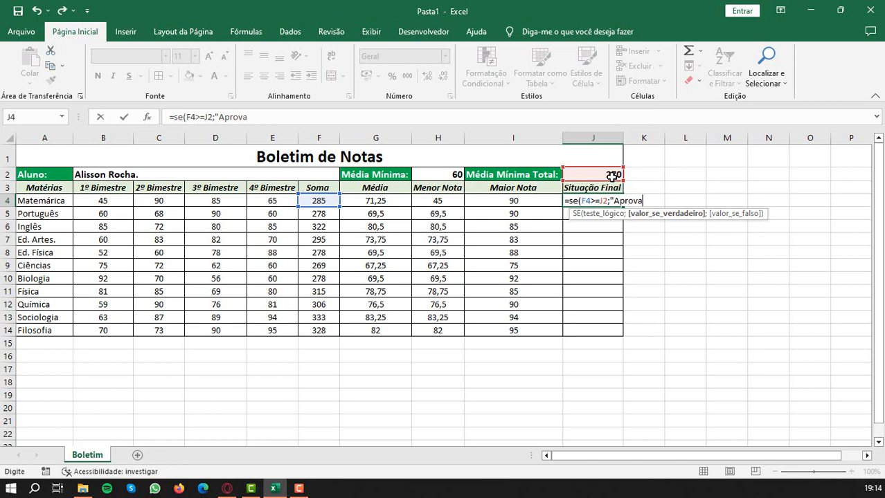
pyautogui.write('do";')
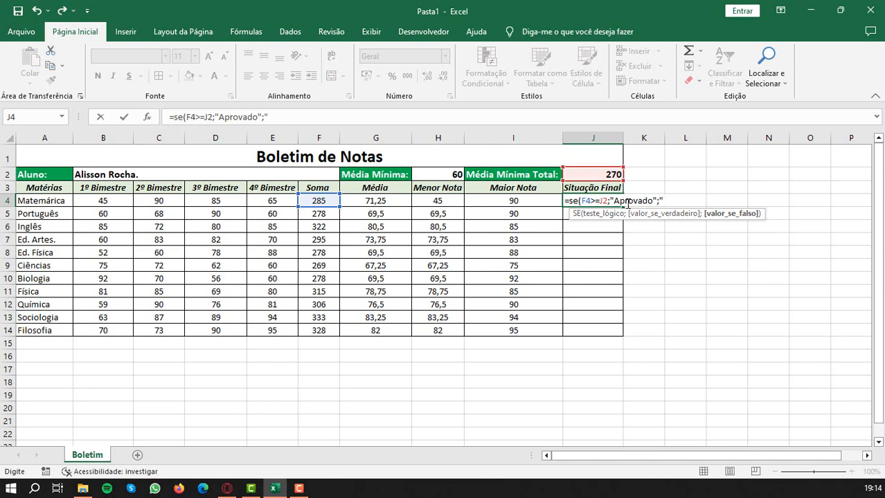
pyautogui.write('"Reprovad')
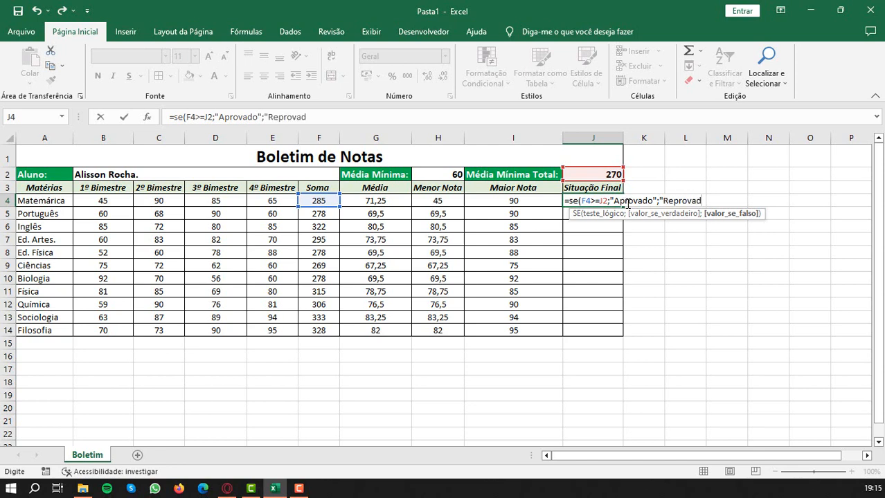
pyautogui.write('o")')
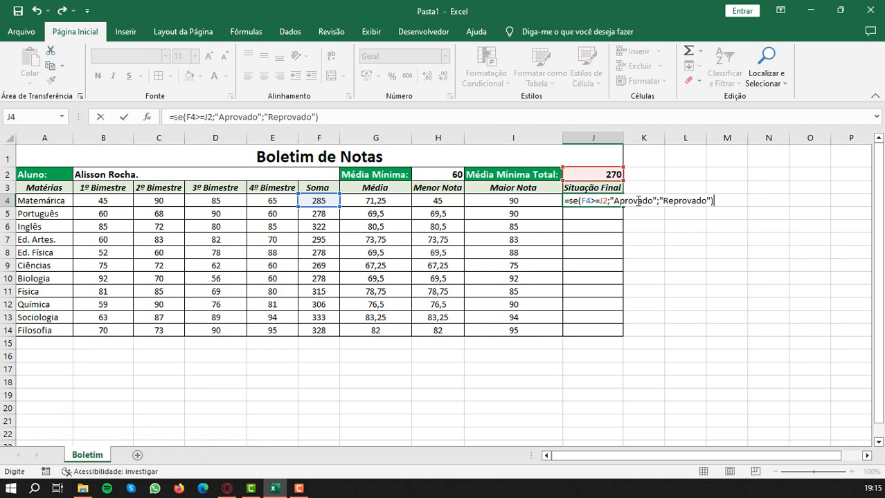
pyautogui.press('Return')
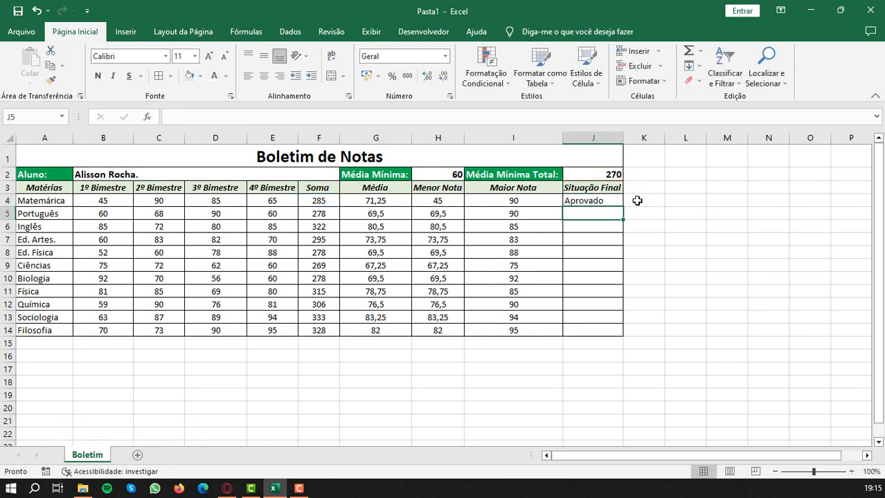
# - Enter =SE(F5>=J2;"Aprovado";"Reprovado") in Situação Final cell J5 for Português
pyautogui.write('=se(')
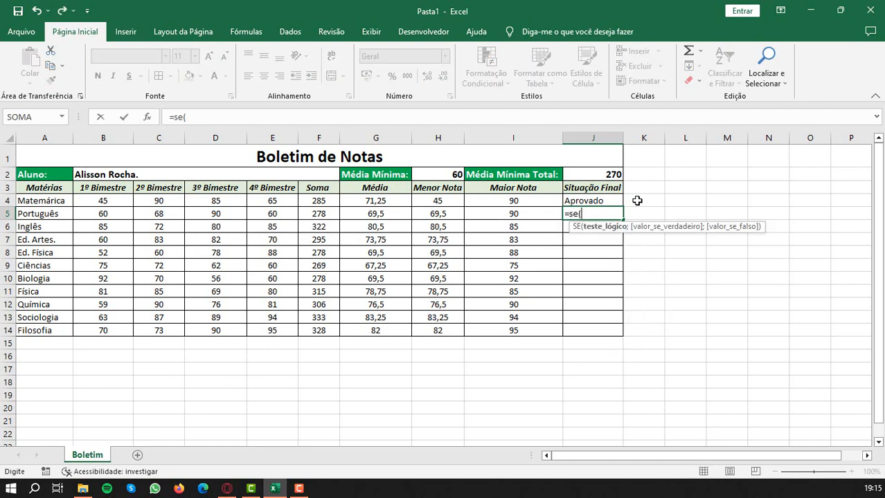
pyautogui.click(313, 214)
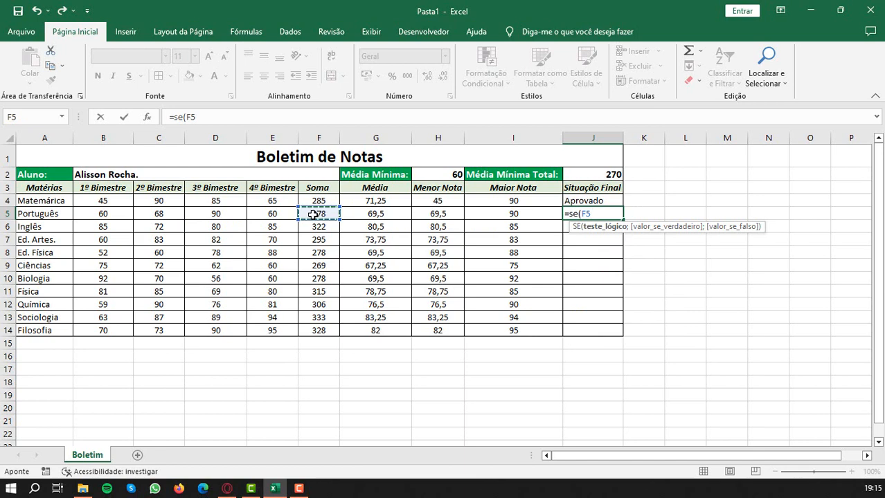
pyautogui.write('>=')
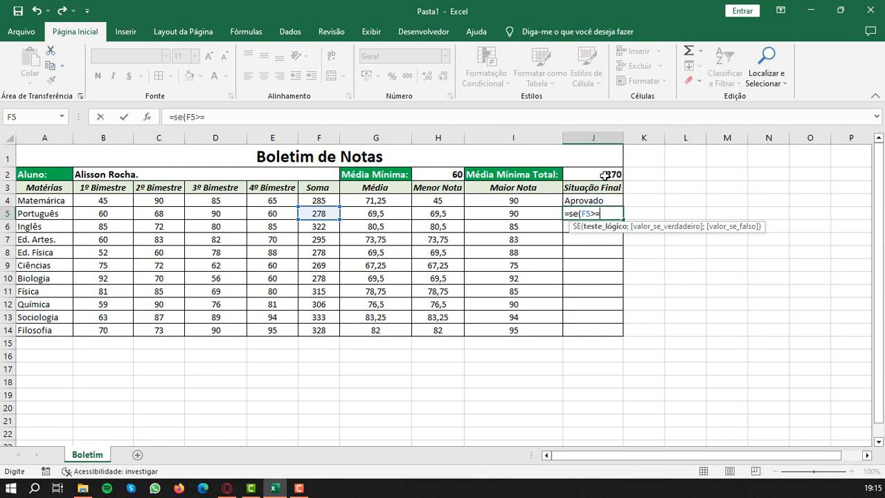
pyautogui.click(604, 175)
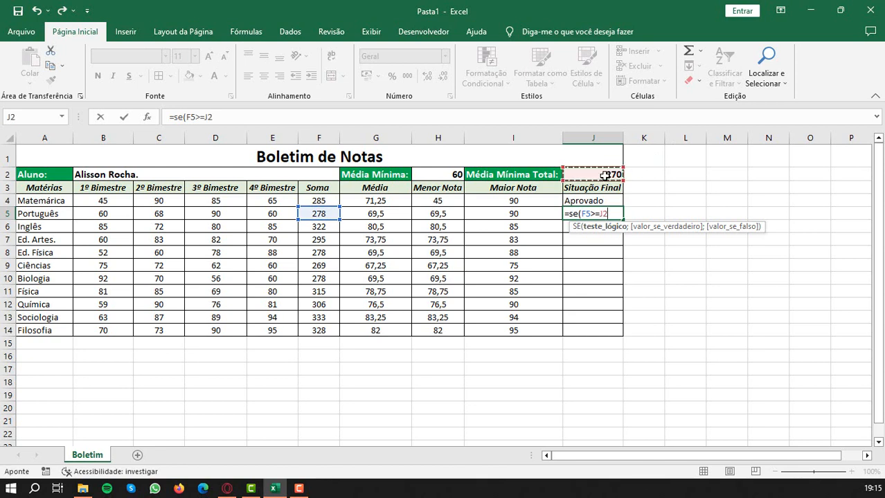
pyautogui.write(';')
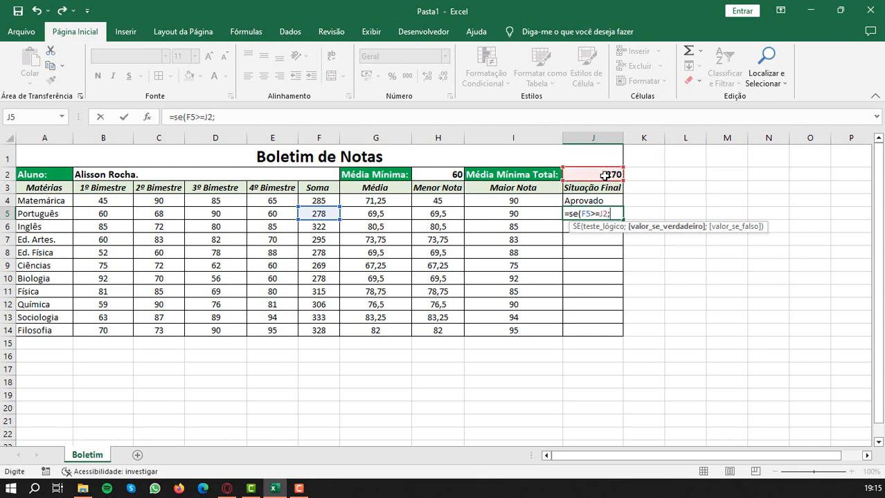
pyautogui.write('"aPROVADO')
pyautogui.press('BackSpace')
pyautogui.press('BackSpace')
pyautogui.press('BackSpace')
pyautogui.press('BackSpace')
pyautogui.press('BackSpace')
pyautogui.press('BackSpace')
pyautogui.press('BackSpace')
pyautogui.press('BackSpace')
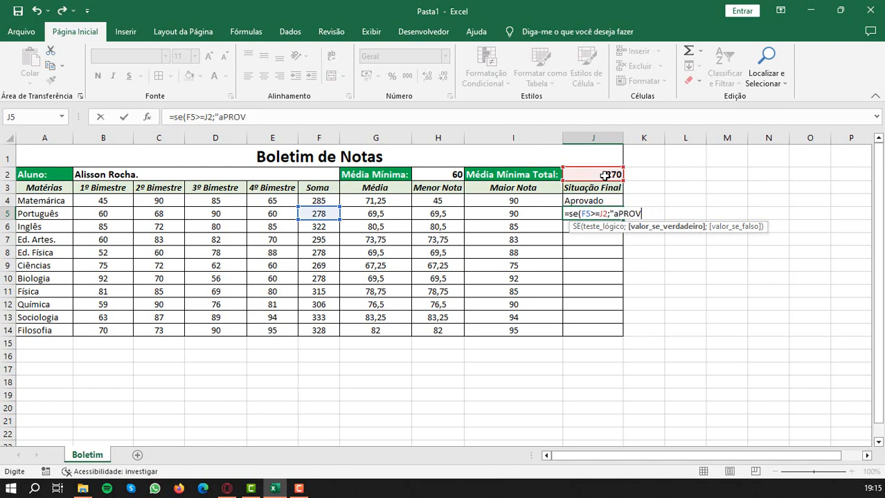
pyautogui.write('Aprovado";')
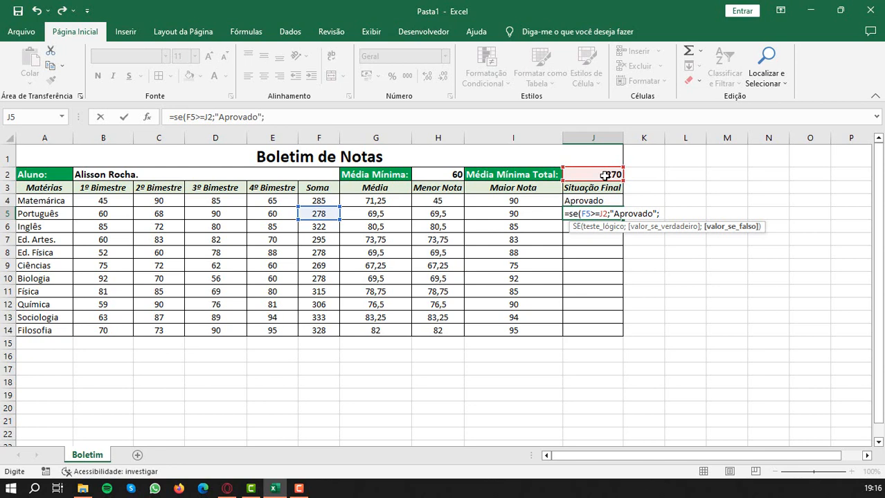
pyautogui.write('"Reprovado")')
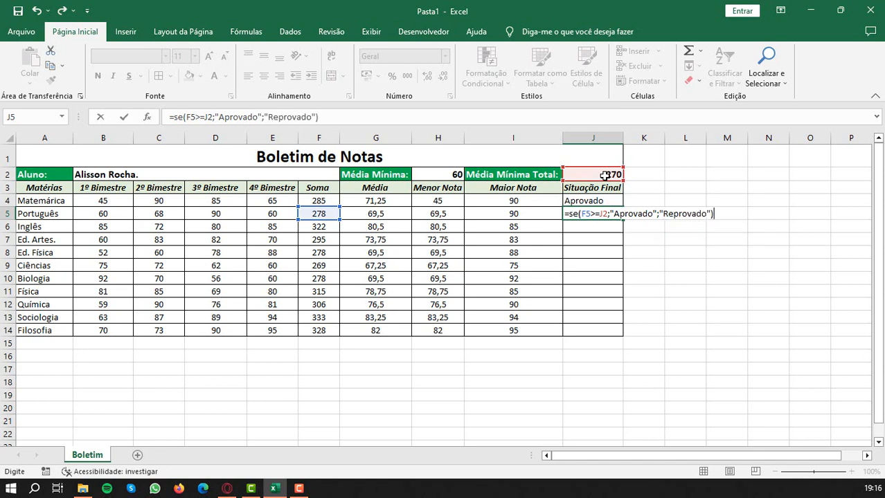
pyautogui.press('Return')
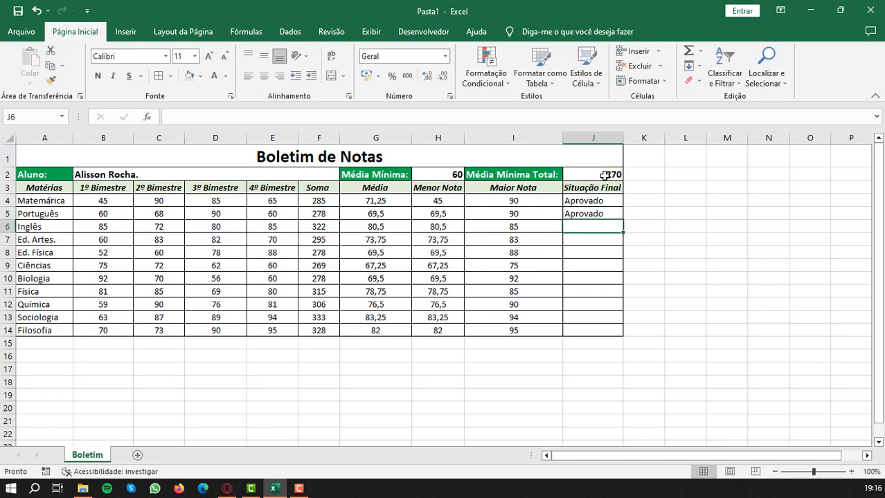
# - Enter =SE(F6>=J2;"Aprovado";"Reprovado") in Situação Final cell J6 for Inglês
pyautogui.write('=se(')
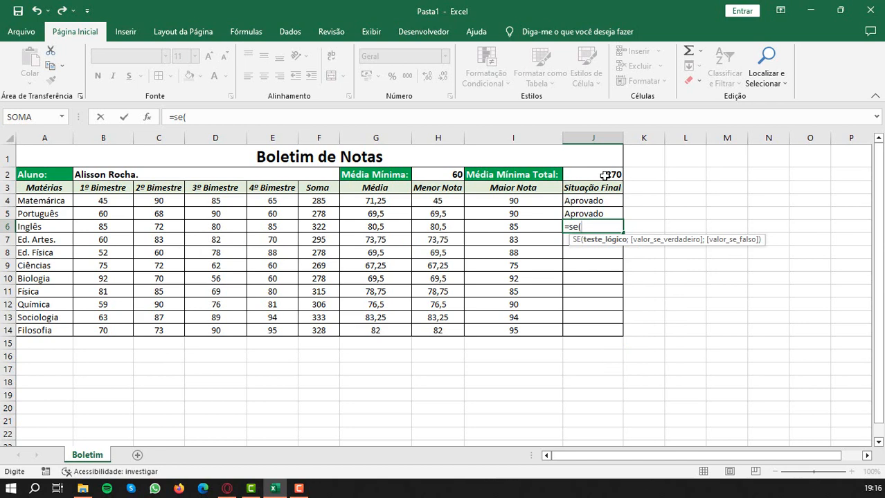
pyautogui.click(311, 227)
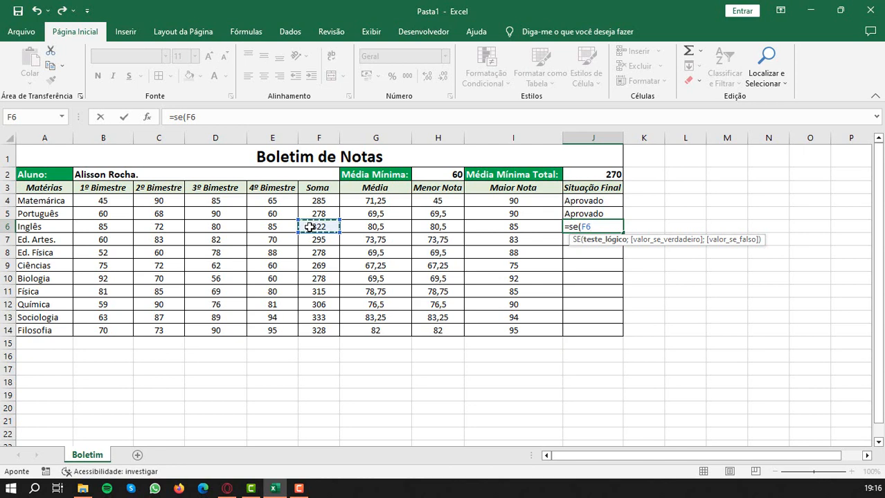
pyautogui.write('>=')
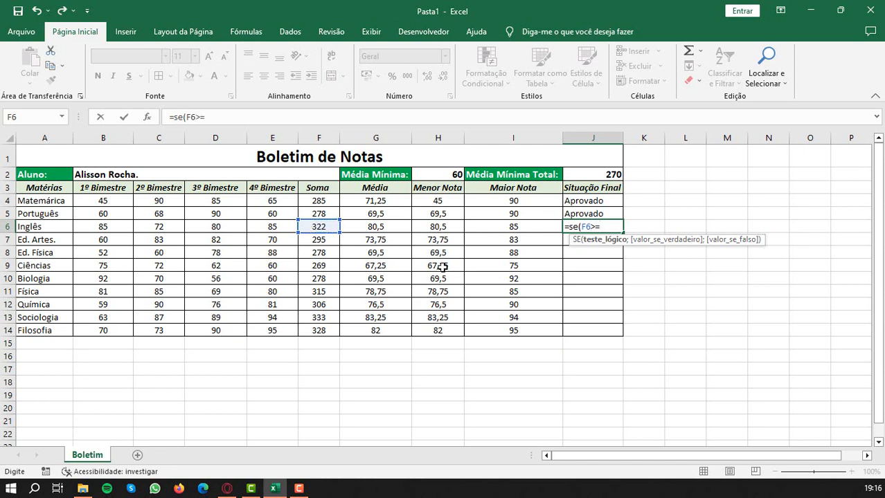
pyautogui.click(587, 174)
pyautogui.write(';')
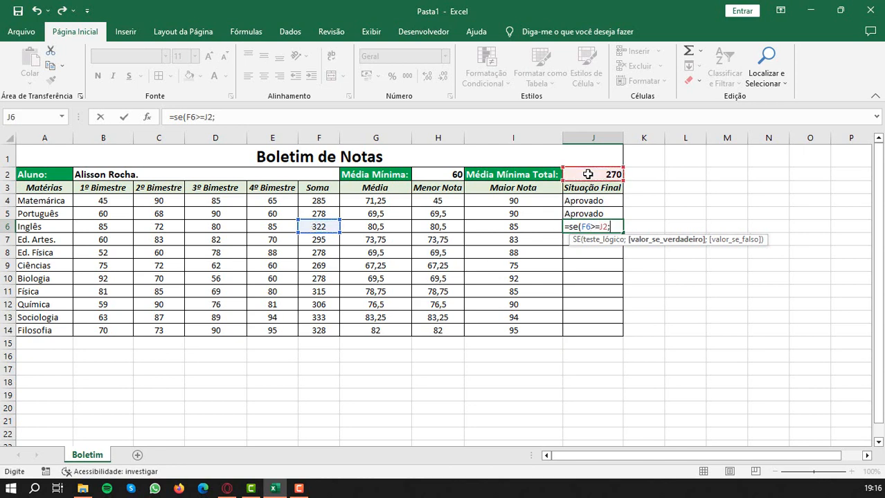
pyautogui.write('"Aprovado"')
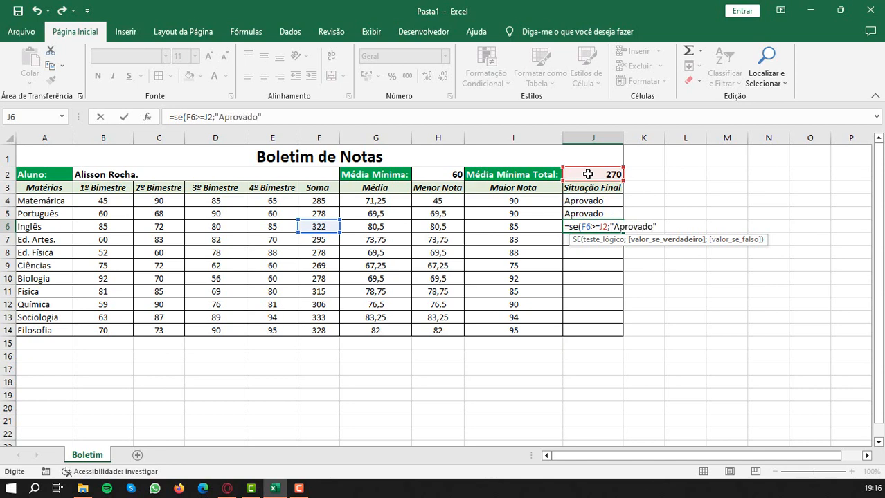
pyautogui.write(';"')
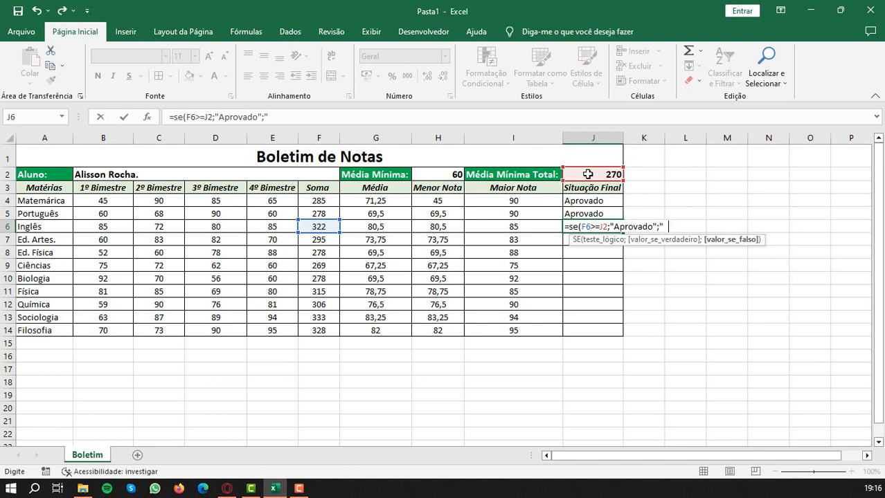
pyautogui.write('Reprovado')
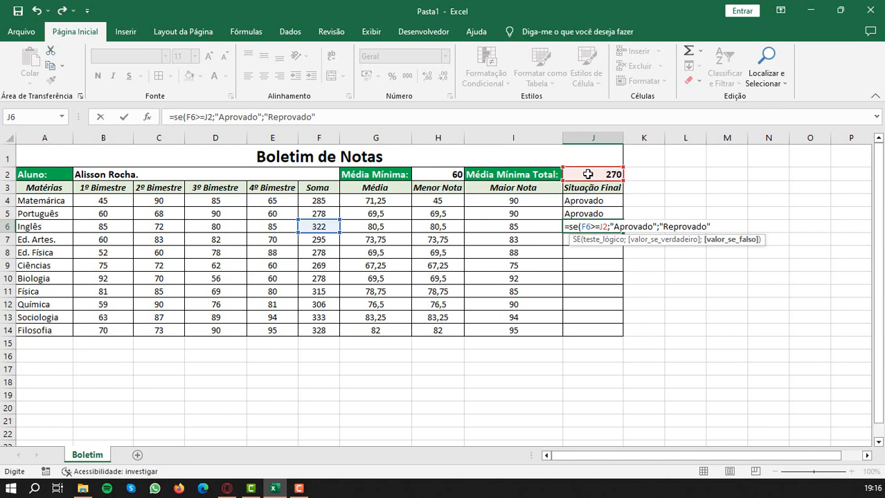
pyautogui.write('")')
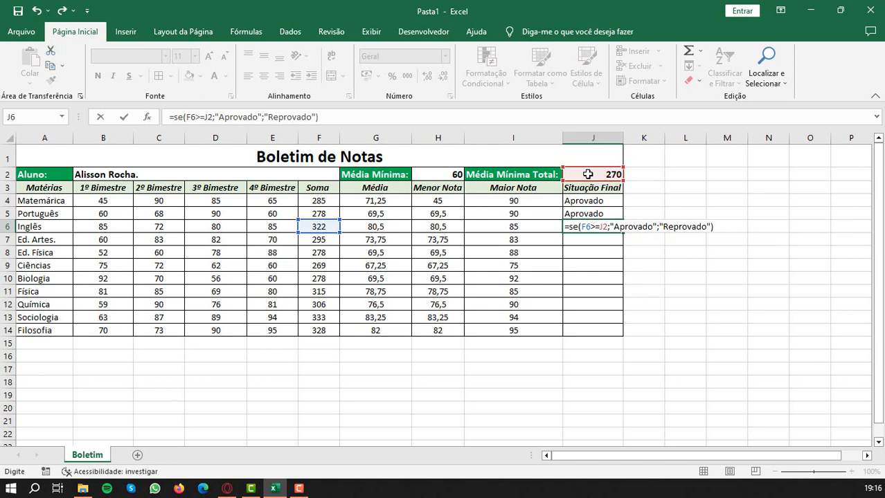
pyautogui.press('Return')
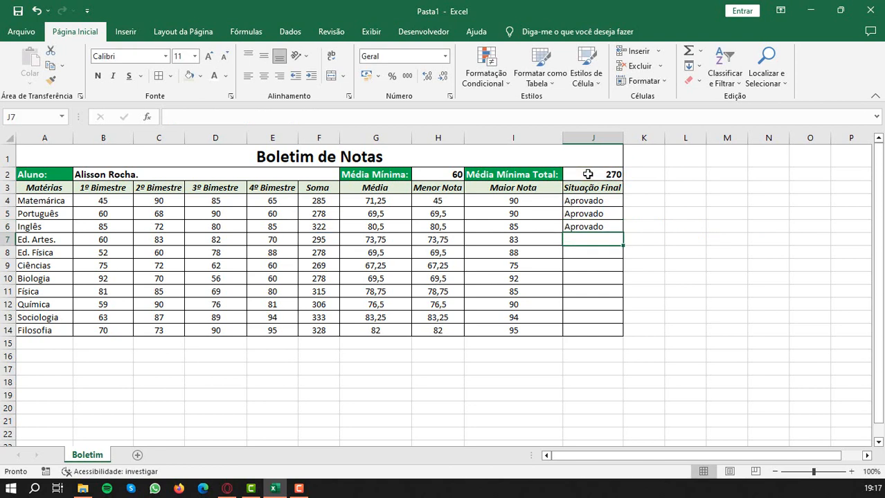
# - Fill the Situação Final formula from J6 down to J14 and check the cell references in J6
pyautogui.click(618, 228)
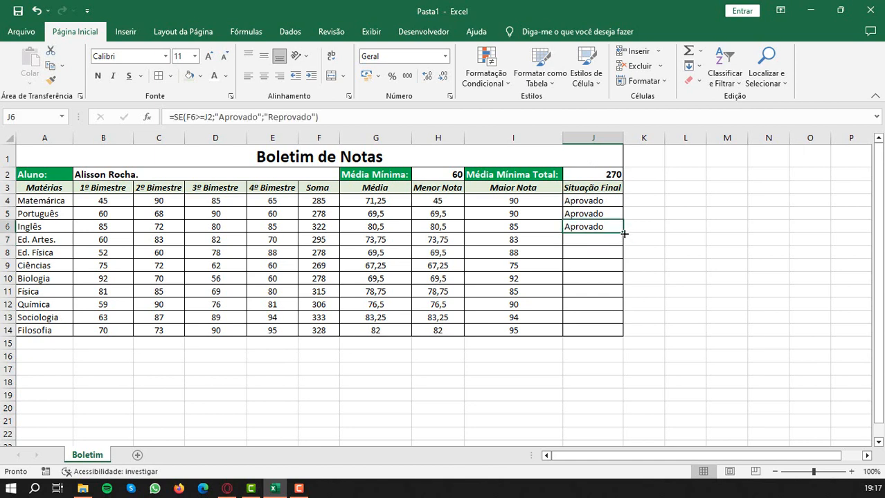
pyautogui.moveTo(624, 234); pyautogui.dragTo(622, 335)
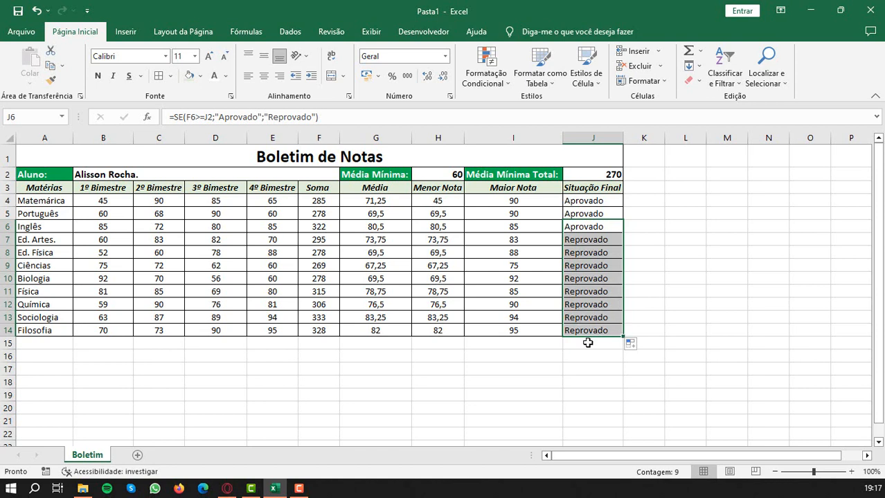
pyautogui.doubleClick(580, 227)
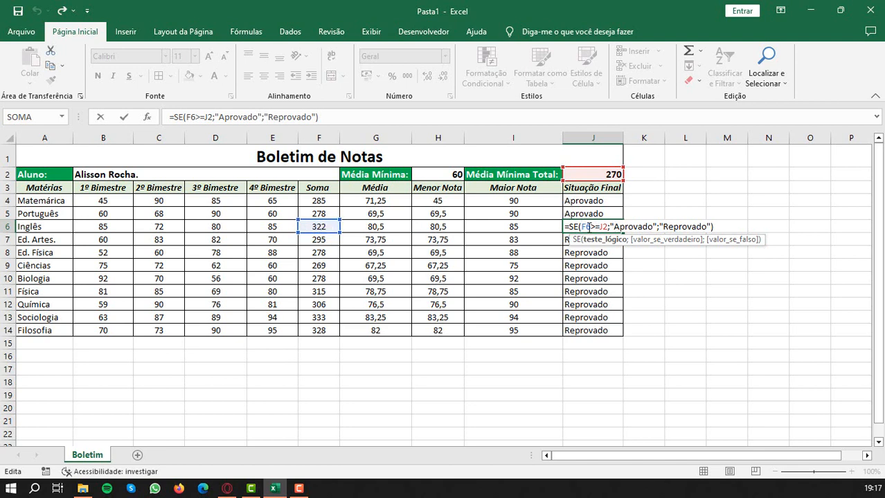
pyautogui.press('Return')
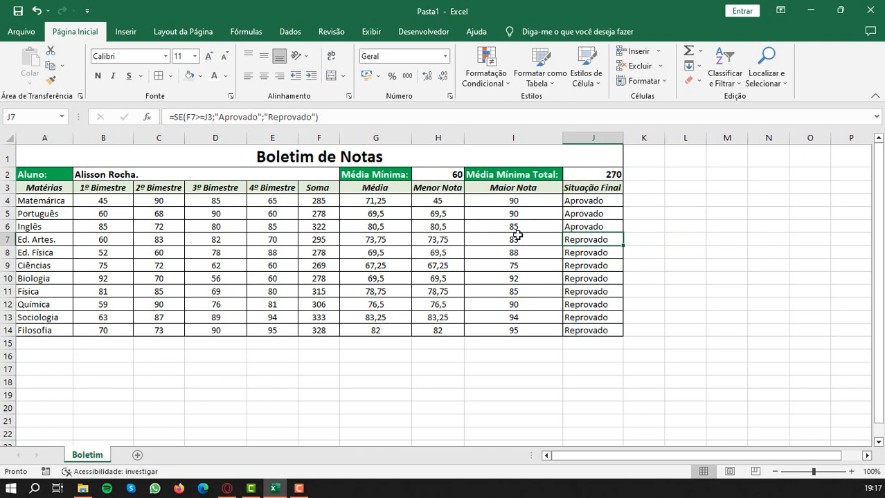
# - Check which cells the Situação Final formulas in J7 and J6 refer to
pyautogui.doubleClick(571, 240)
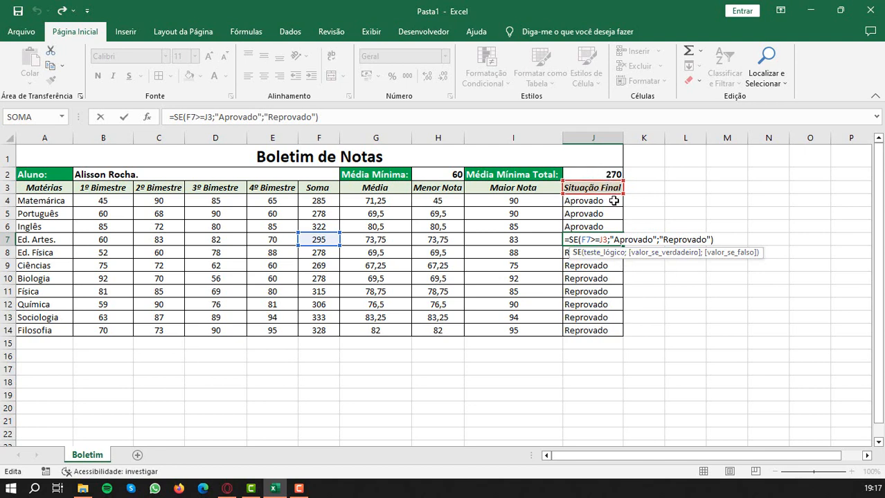
pyautogui.click(601, 239)
pyautogui.press('Return')
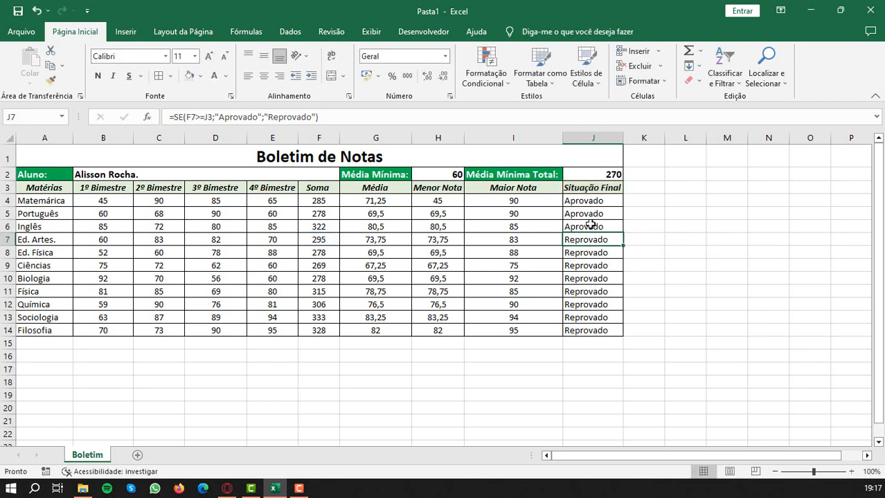
pyautogui.click(589, 225)
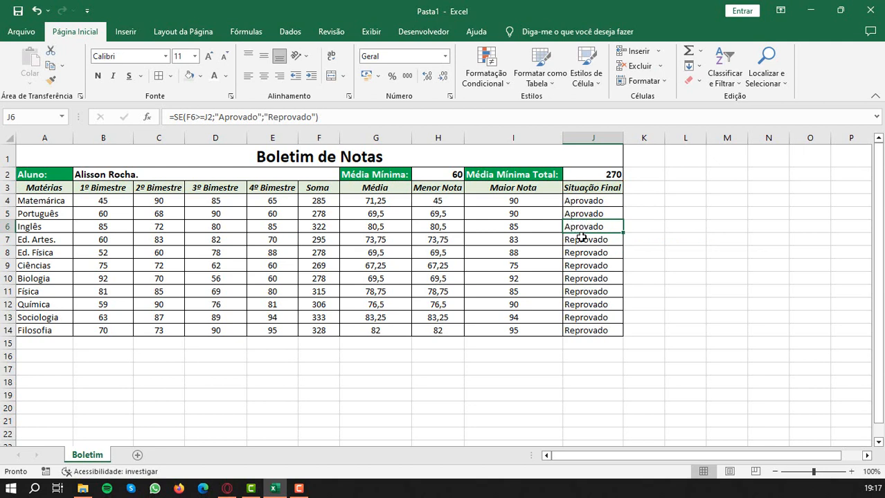
# - Clear the Situação Final cells J7:J14 and make the J2 reference in the J6 formula absolute as $J$2
pyautogui.moveTo(587, 239); pyautogui.dragTo(590, 331)
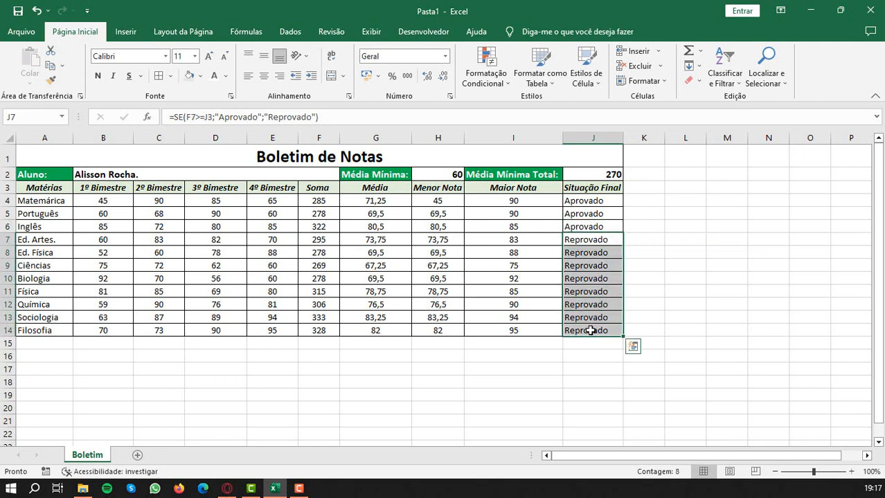
pyautogui.press('Delete')
pyautogui.doubleClick(591, 227)
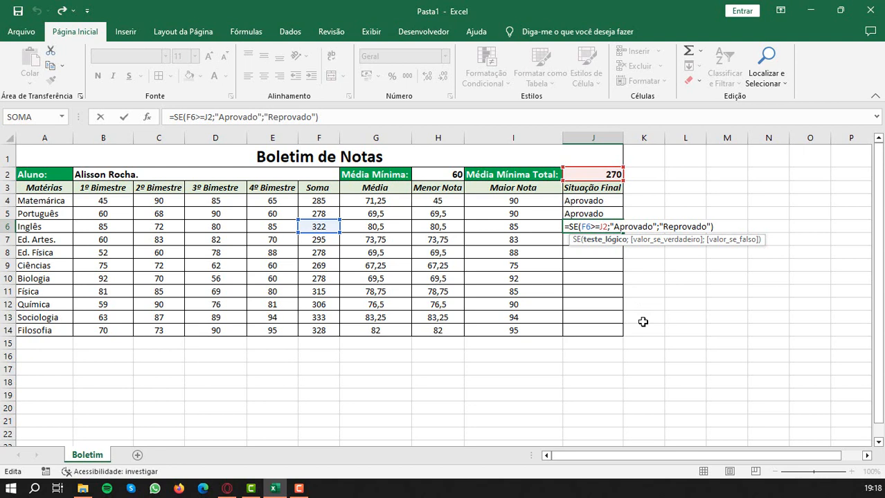
pyautogui.press('F4')
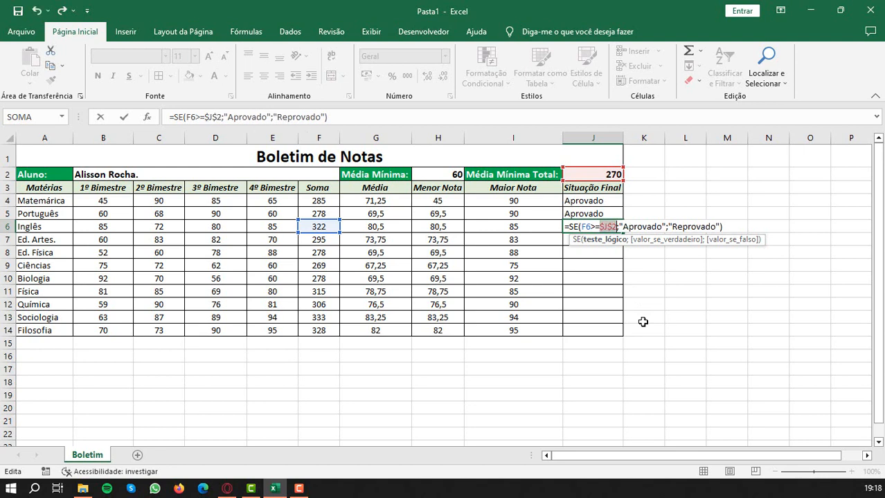
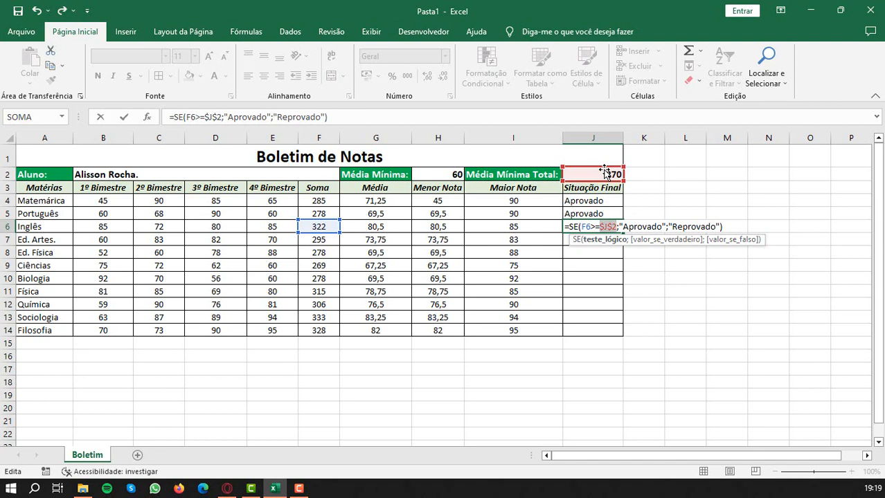
# - Commit the J6 formula with the absolute $J$2 reference and fill it down Situação Final to J14
pyautogui.press('Return')
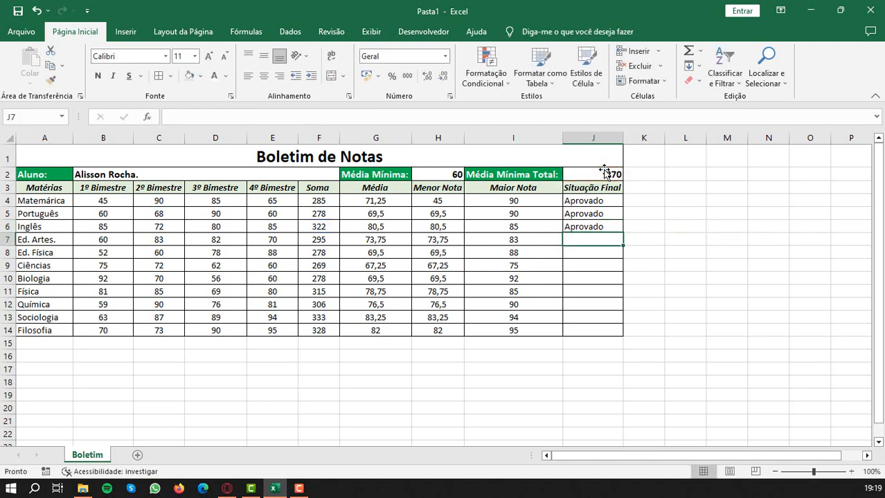
pyautogui.click(599, 226)
pyautogui.moveTo(622, 233); pyautogui.dragTo(623, 336)
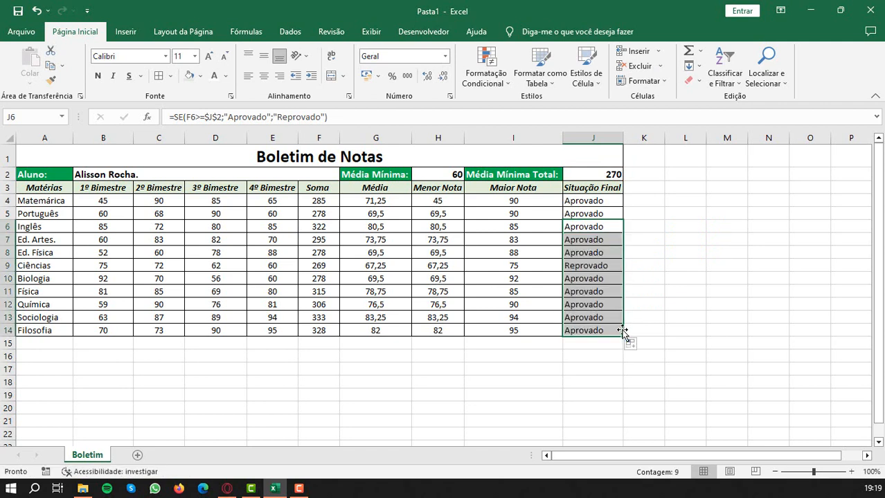
# - Check which cells the Situação Final formulas for Ed. Física (J8) and Ciências (J9) refer to
pyautogui.doubleClick(573, 253)
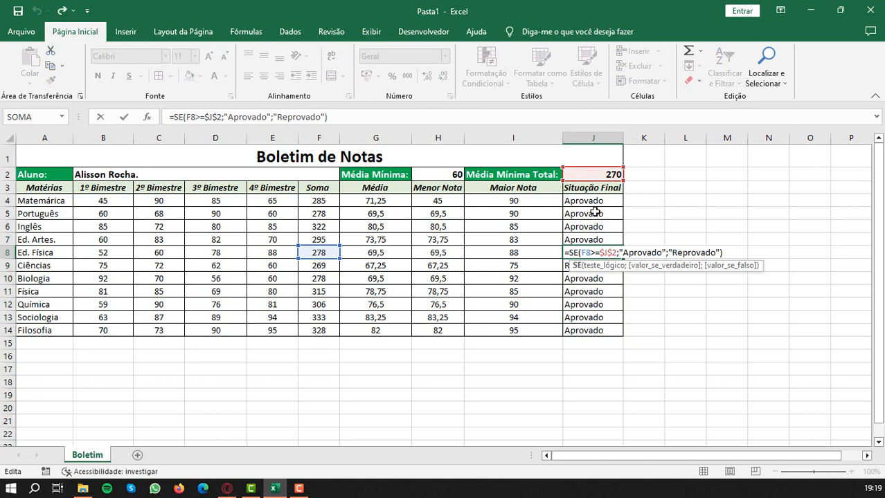
pyautogui.press('Return')
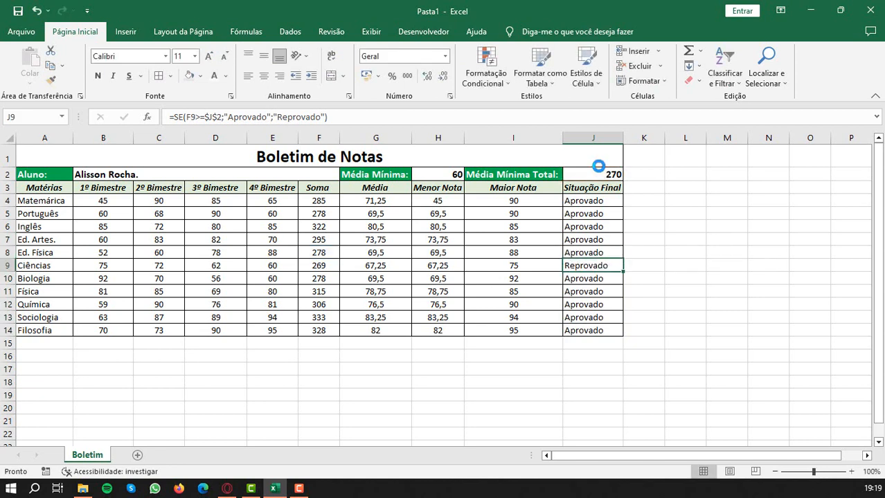
pyautogui.doubleClick(585, 267)
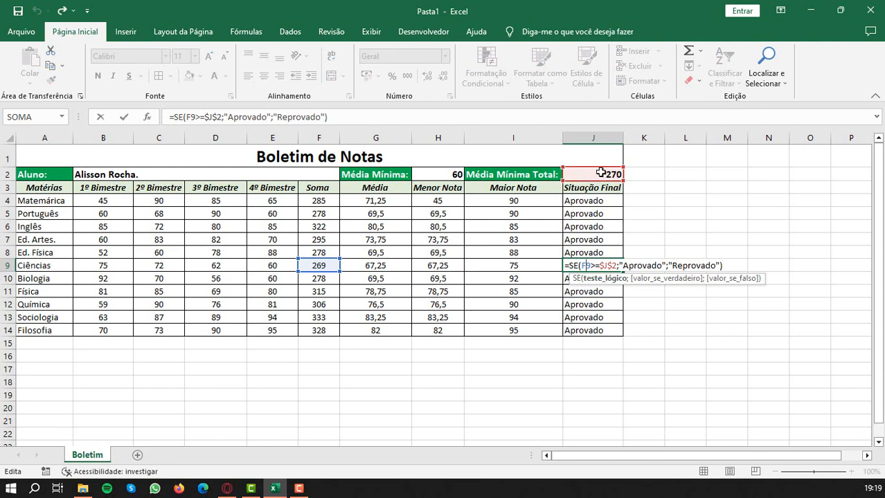
pyautogui.press('Return')
pyautogui.click(590, 265)
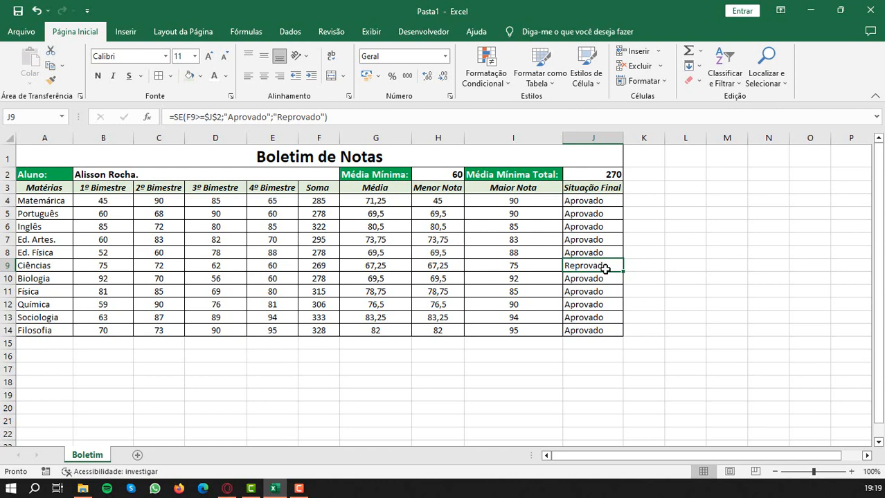
# - Enter the label "Situação Fina:" in I15, below the Maior Nota column
pyautogui.click(513, 342)
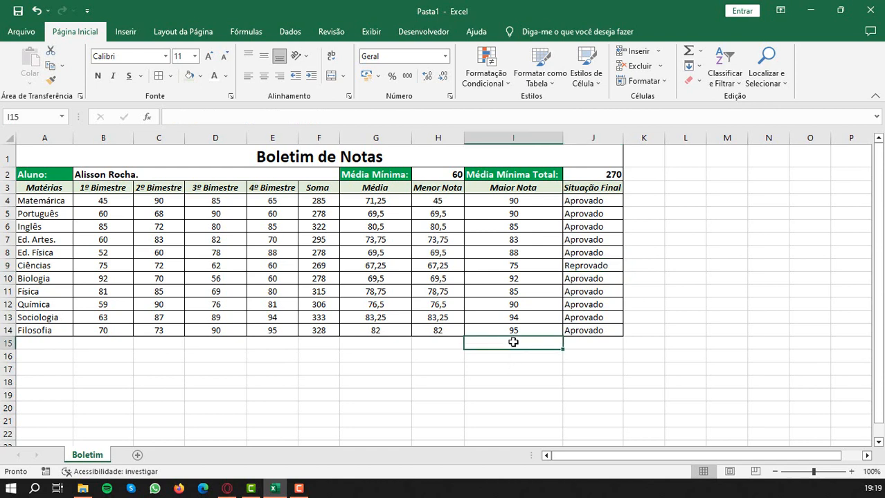
pyautogui.write('S')
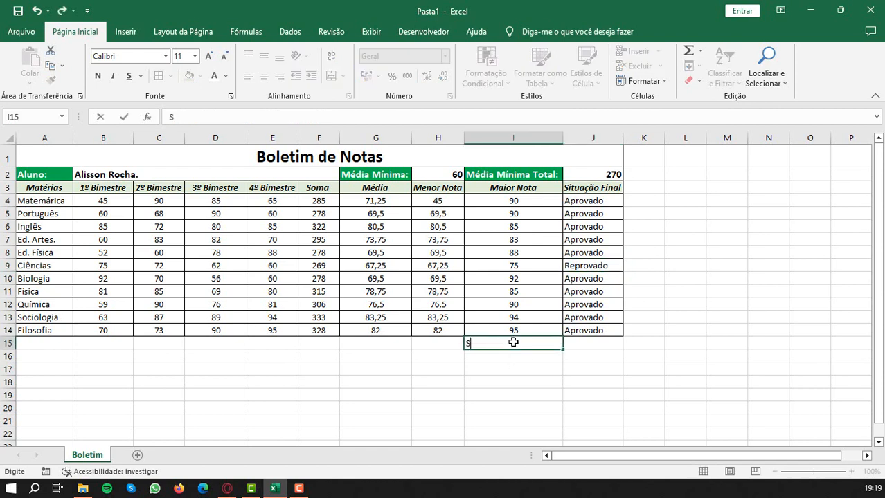
pyautogui.write('ituação Fina')
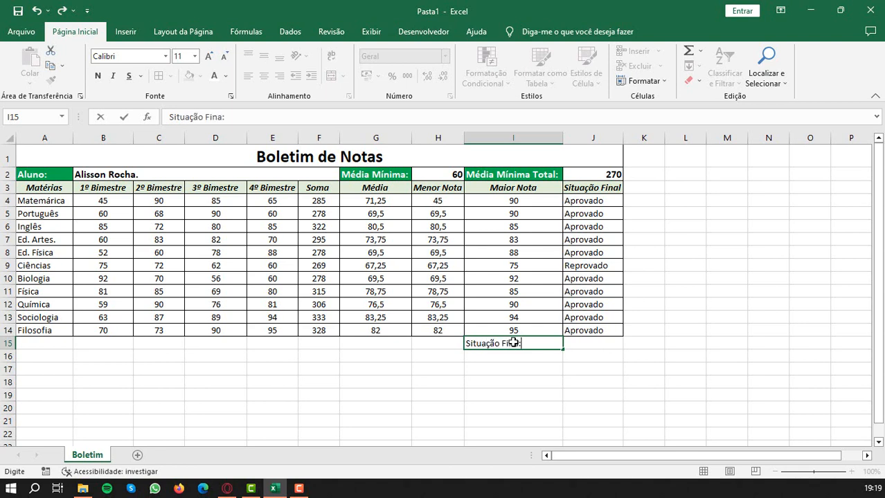
pyautogui.write(':')
pyautogui.press('Return')
# - Copy the formatting of the Média Mínima Total label to I15 and apply all borders to I15:J15
pyautogui.click(492, 178)
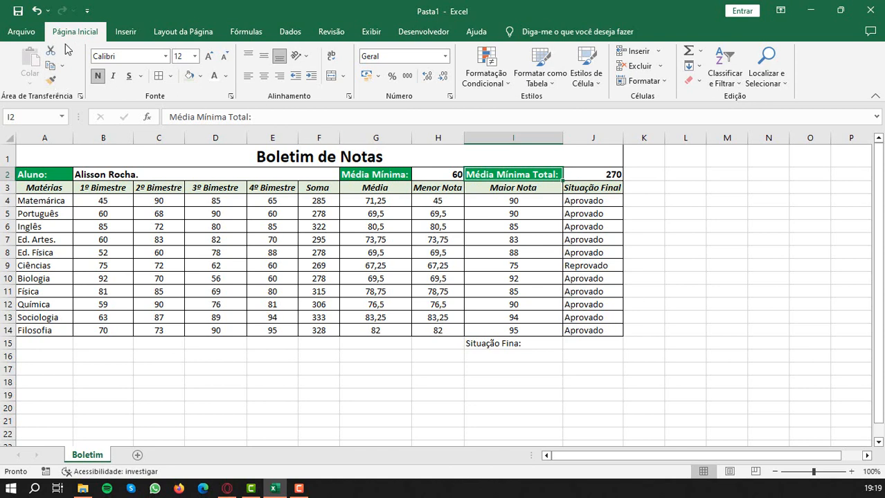
pyautogui.click(50, 80)
pyautogui.moveTo(497, 342); pyautogui.dragTo(597, 348)
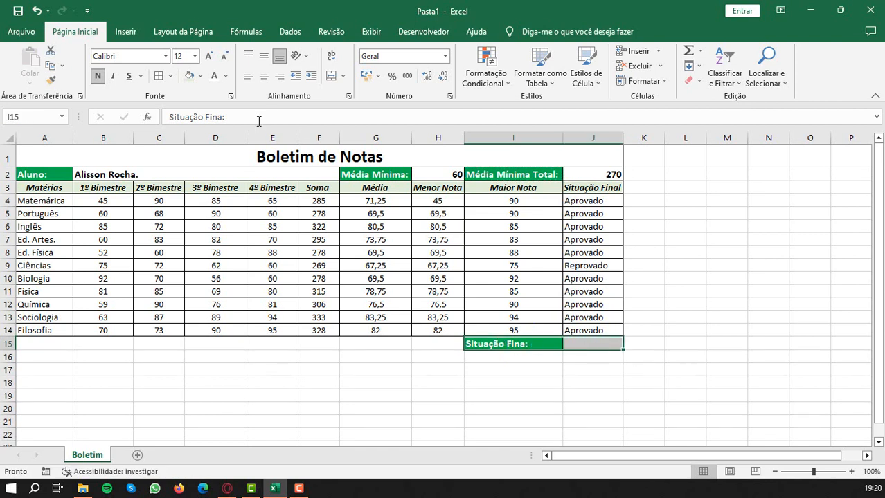
pyautogui.click(169, 76)
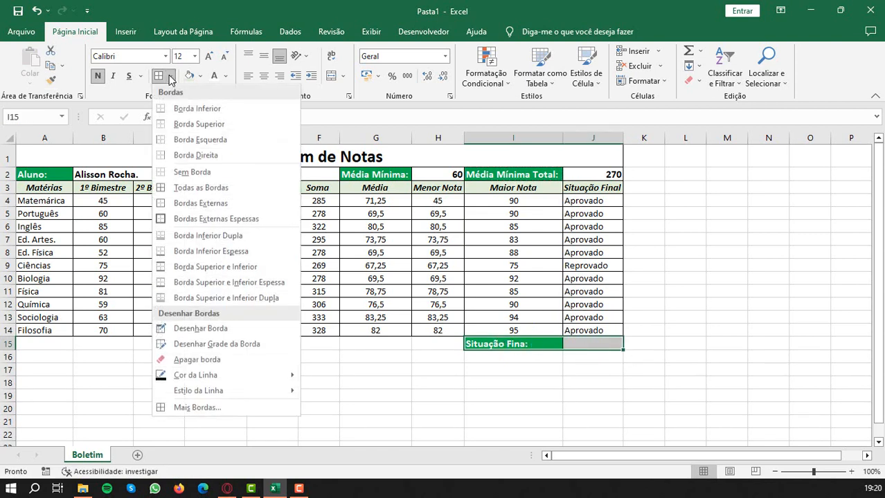
pyautogui.click(198, 189)
pyautogui.click(597, 340)
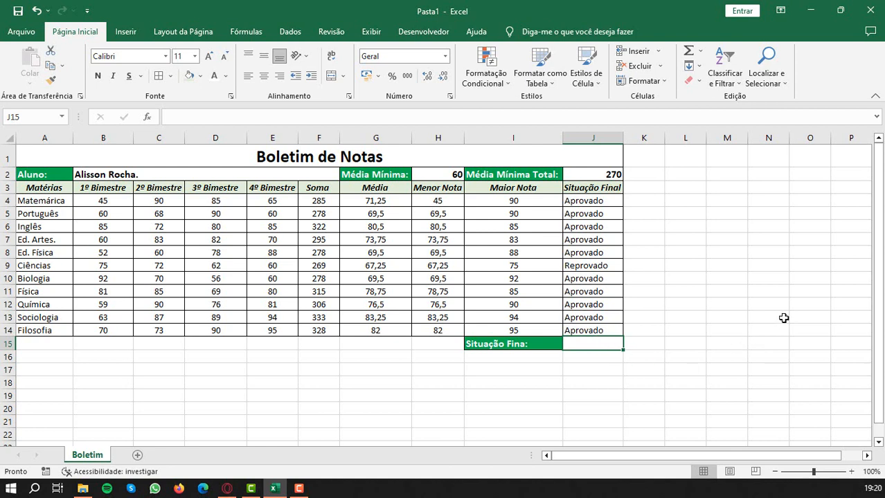
# - Enter the heading "Total de Aprovados" in K2, beside the minimum total value
pyautogui.click(638, 175)
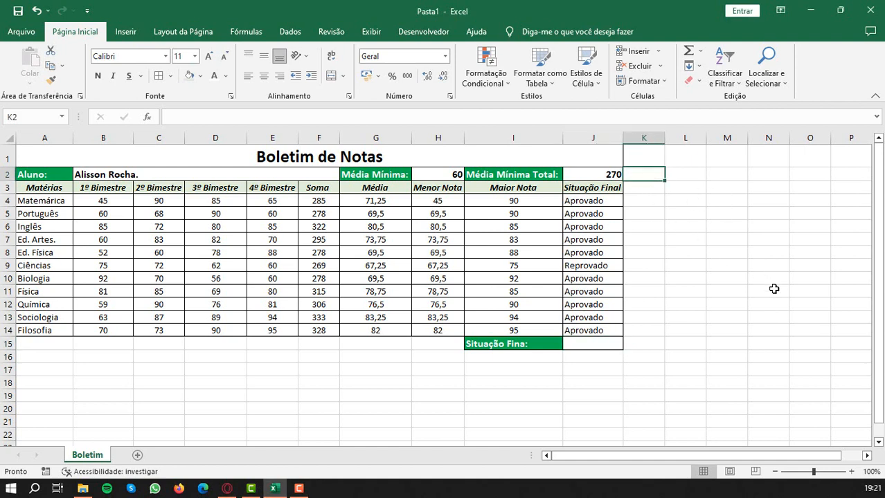
pyautogui.write('Tot')
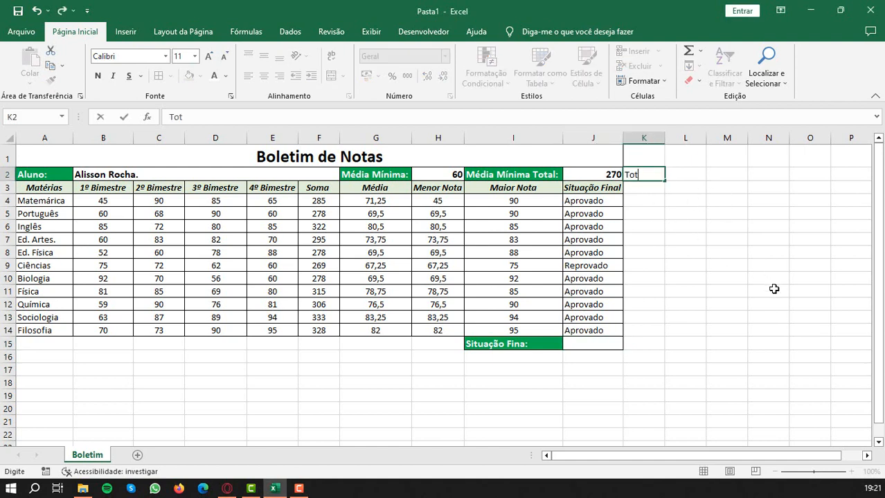
pyautogui.write('al de Materias')
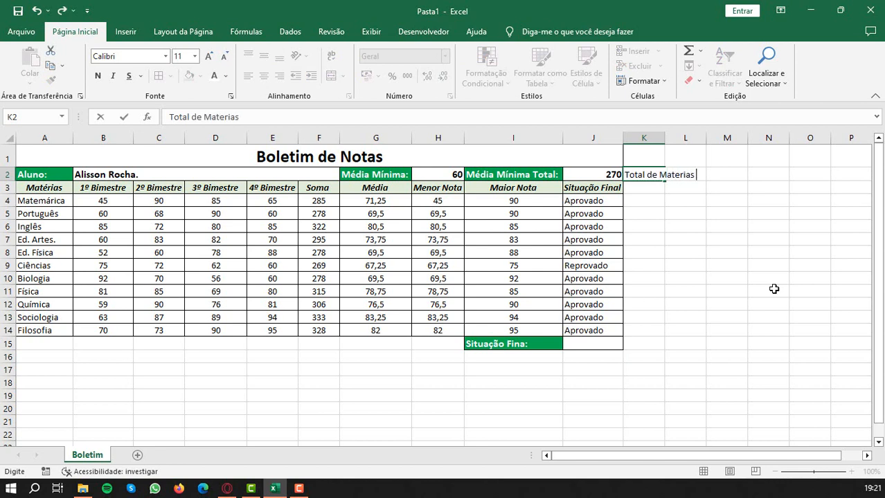
pyautogui.press('BackSpace')
pyautogui.press('BackSpace')
pyautogui.press('BackSpace')
pyautogui.press('BackSpace')
pyautogui.press('BackSpace')
pyautogui.press('BackSpace')
pyautogui.press('BackSpace')
pyautogui.press('BackSpace')
pyautogui.press('BackSpace')
pyautogui.press('BackSpace')
pyautogui.press('BackSpace')
pyautogui.press('BackSpace')
pyautogui.press('BackSpace')
pyautogui.press('BackSpace')
pyautogui.press('BackSpace')
pyautogui.press('BackSpace')
pyautogui.press('BackSpace')
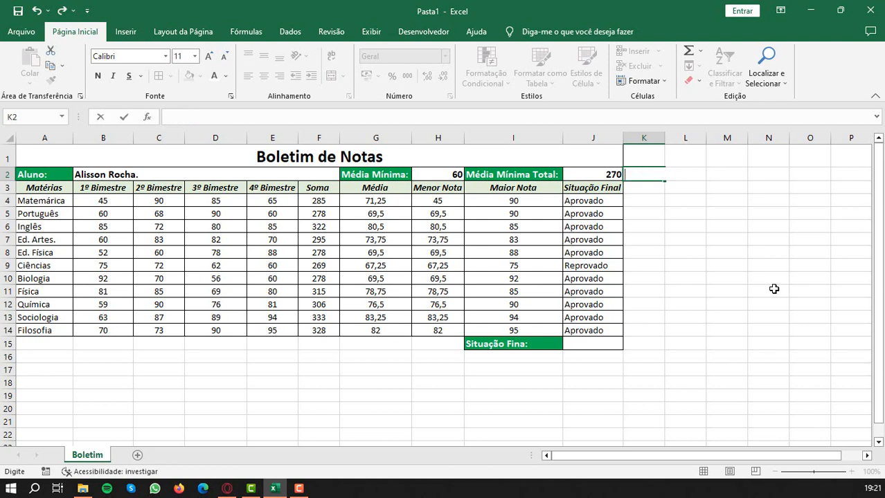
pyautogui.write('Total de Aprofad')
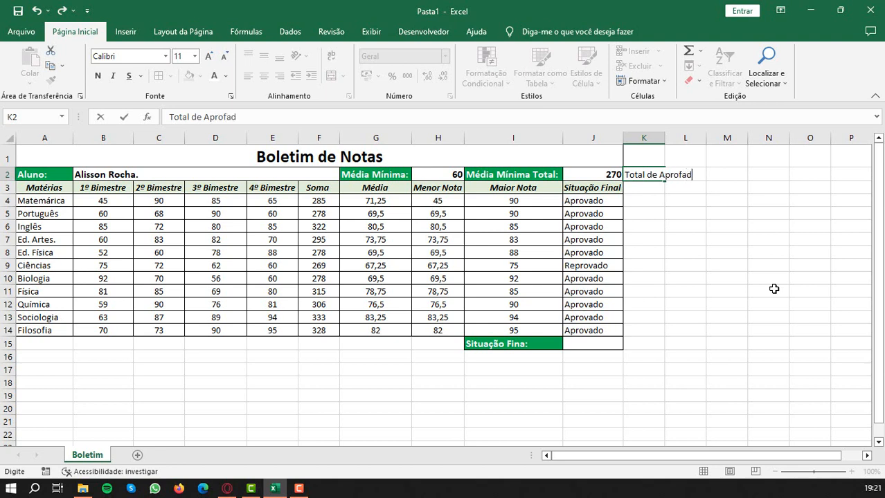
pyautogui.press('BackSpace')
pyautogui.press('BackSpace')
pyautogui.press('BackSpace')
pyautogui.write('vados')
pyautogui.press('Tab')
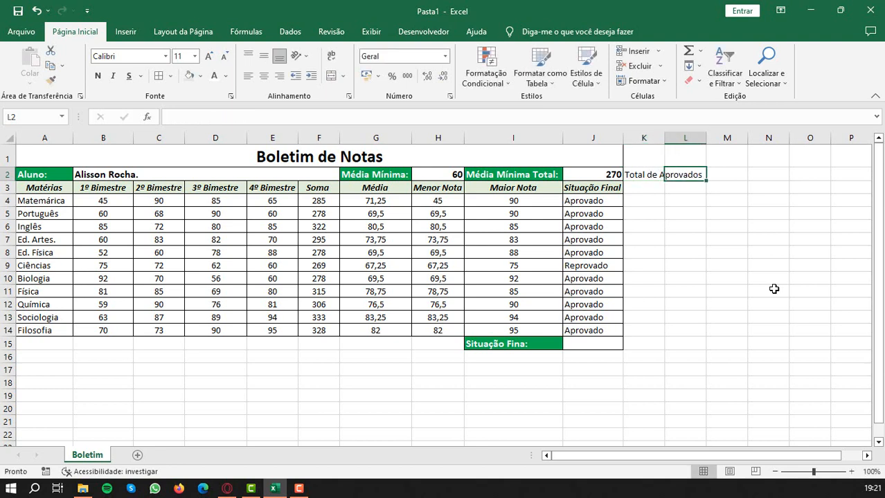
# - Enter the heading "Total de Reprovados" in L2 and fit columns K and L to their headings
pyautogui.write('Total de Reprovados')
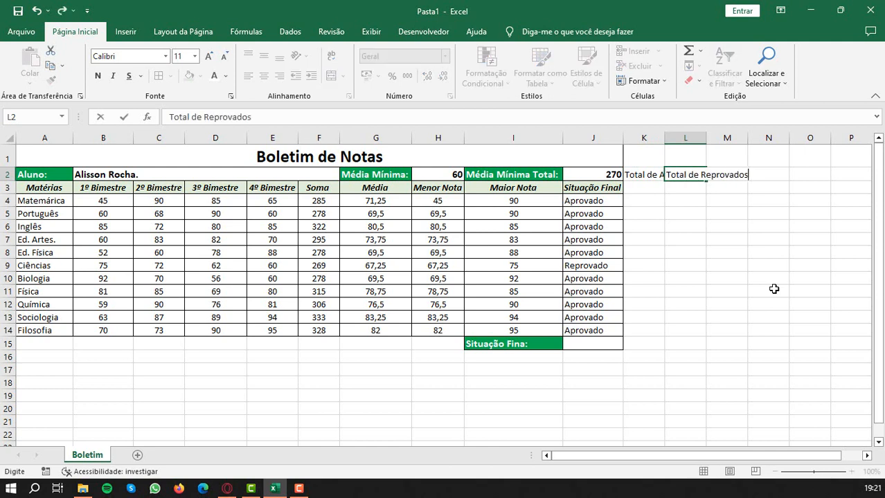
pyautogui.press('Return')
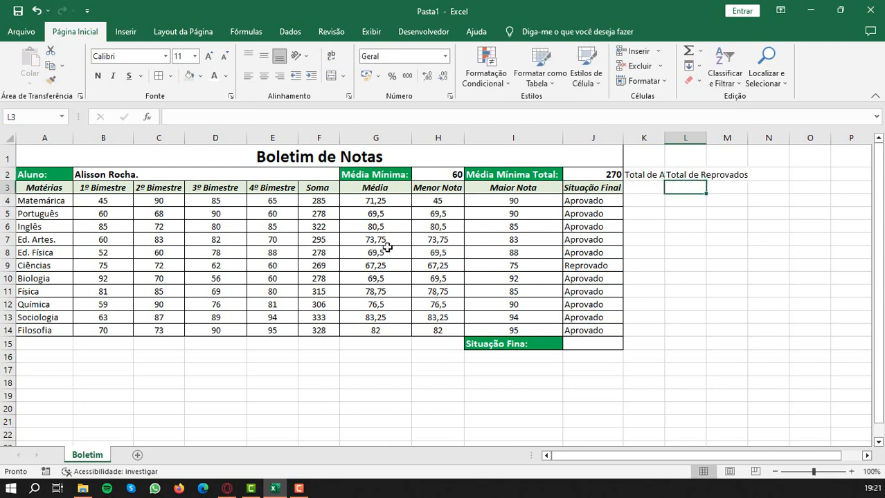
pyautogui.doubleClick(661, 137)
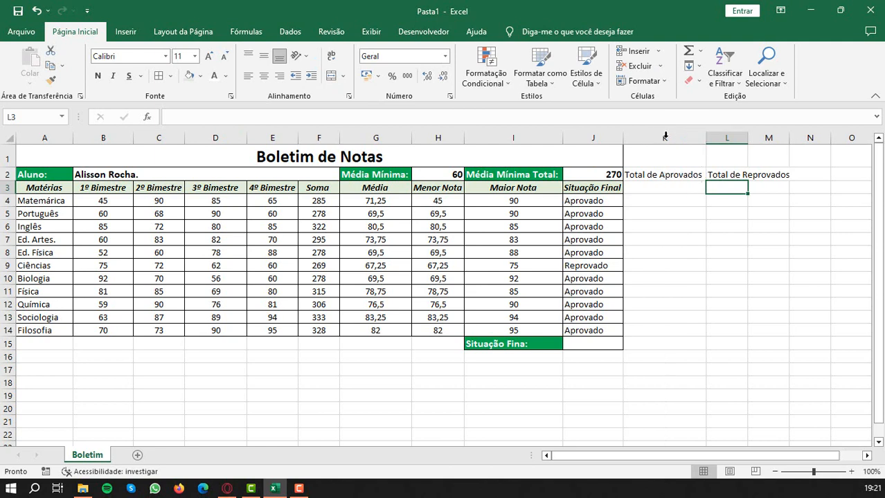
pyautogui.doubleClick(747, 138)
# - Format headings K2:L2 like the Média Mínima Total label, with borders on K3:L3 and column widths refitted
pyautogui.click(523, 176)
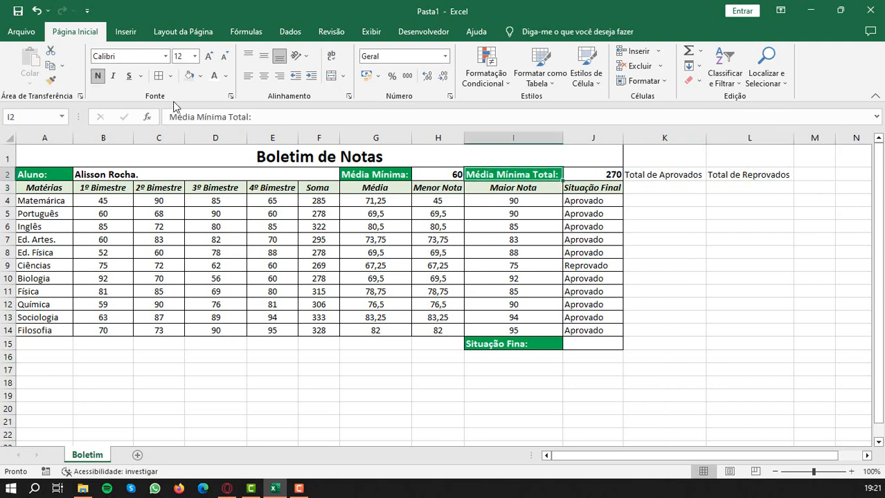
pyautogui.click(51, 80)
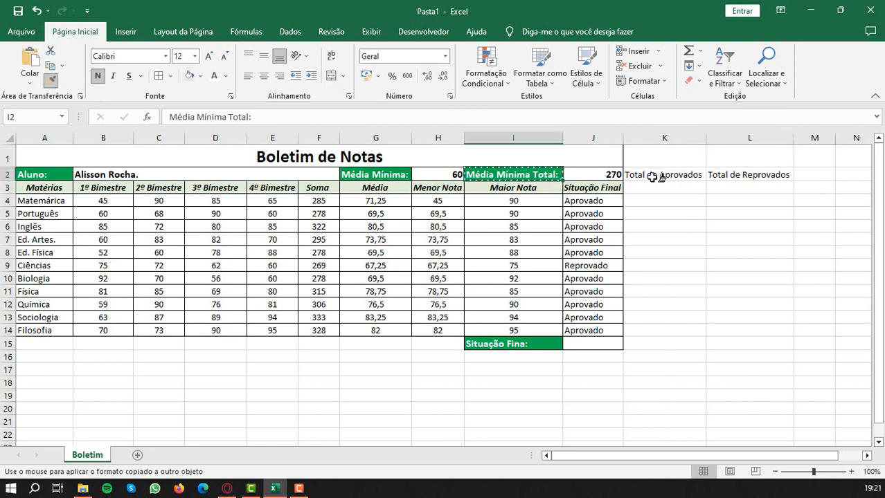
pyautogui.moveTo(656, 177)
pyautogui.mouseDown()
pyautogui.moveTo(774, 179)
pyautogui.moveTo(774, 187)
pyautogui.mouseUp()
pyautogui.doubleClick(706, 137)
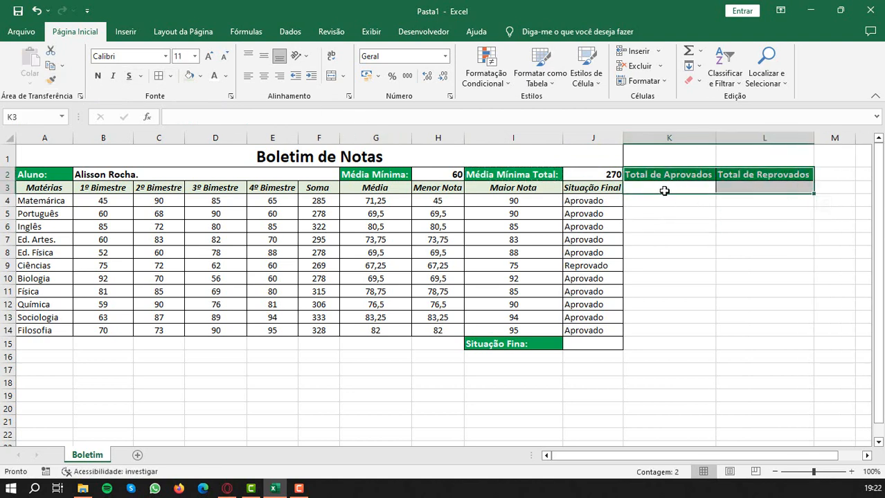
# - Enter =CONT.SE(J4:J14;J4) in K3 to count the Aprovado results under Total de Aprovados
pyautogui.click(672, 187)
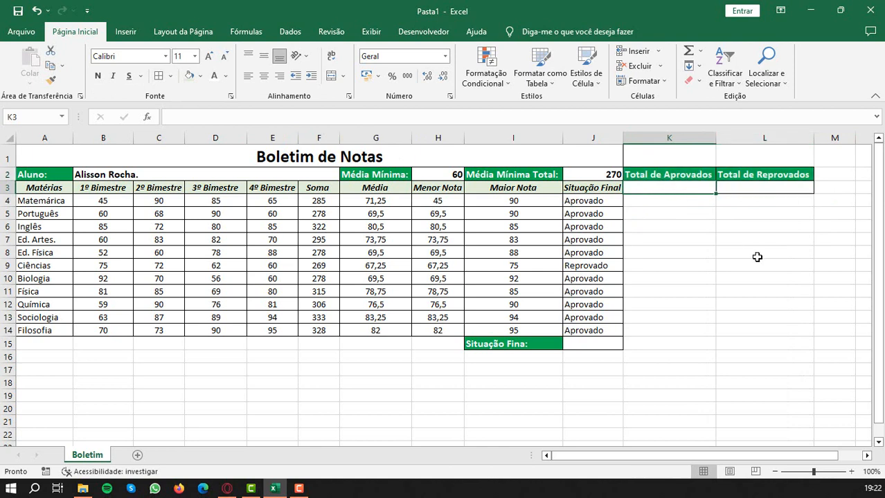
pyautogui.write('=cont.se')
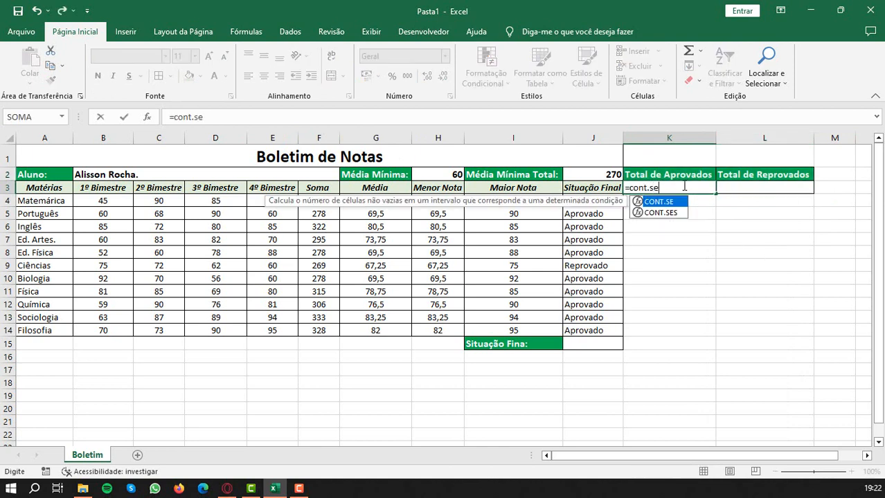
pyautogui.write('(')
pyautogui.moveTo(588, 200); pyautogui.dragTo(609, 330)
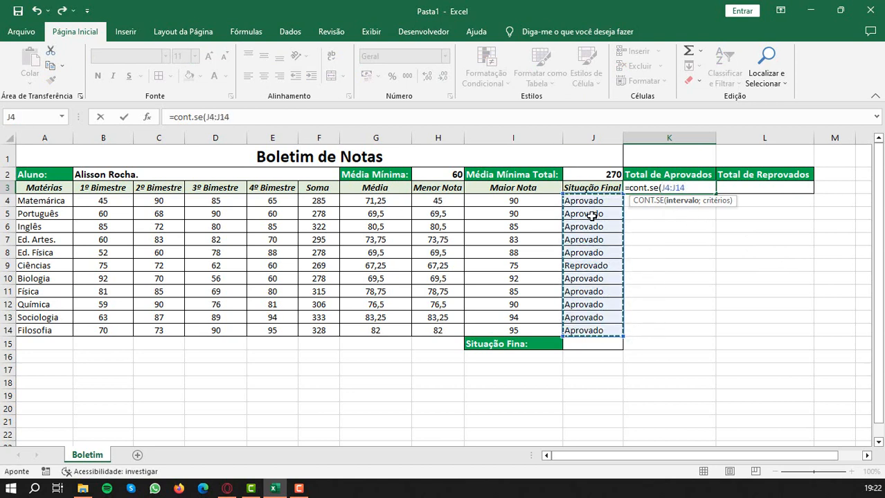
pyautogui.write(';')
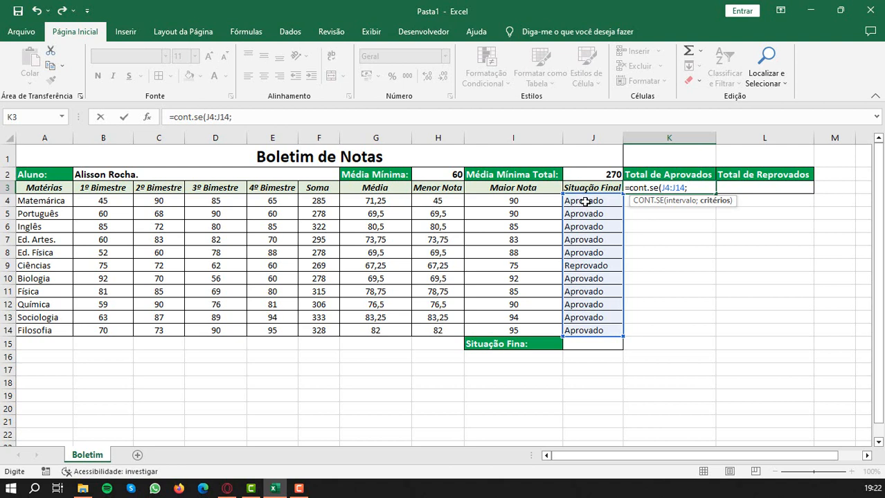
pyautogui.click(584, 201)
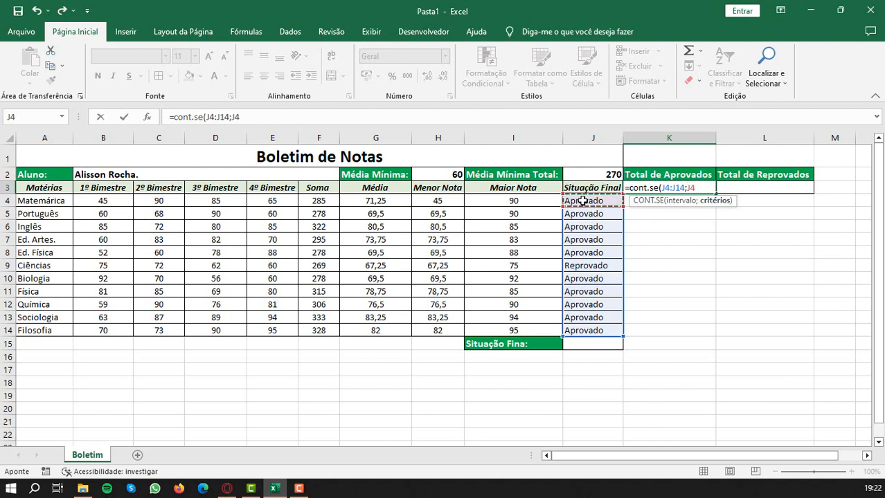
pyautogui.write(')')
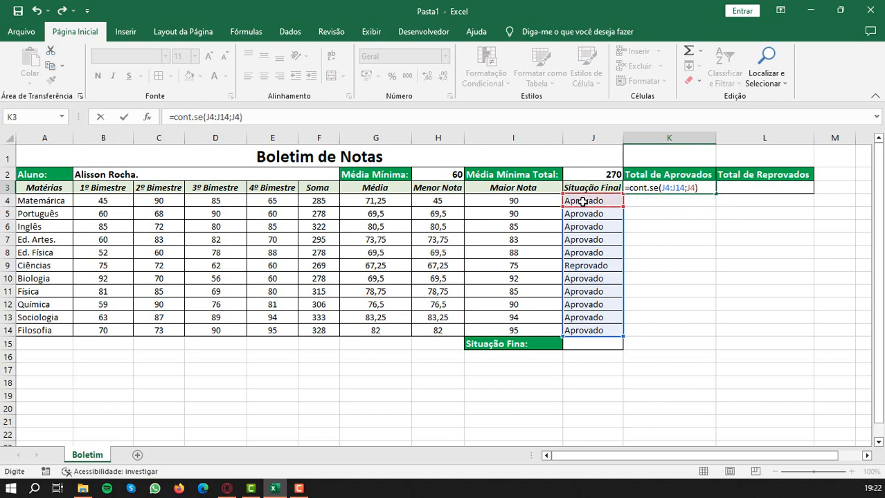
pyautogui.press('Return')
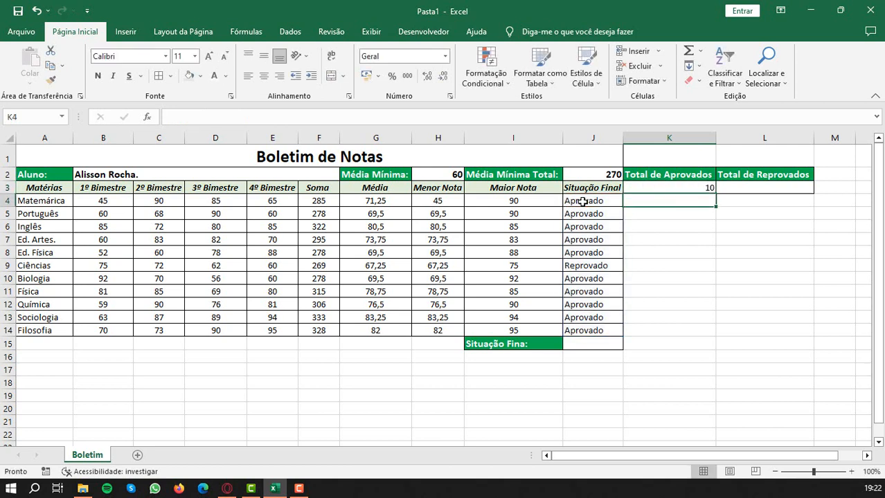
# - Enter =CONT.SE(J4:J14;J9) in L3 to count the Reprovado results under Total de Reprovados
pyautogui.click(764, 187)
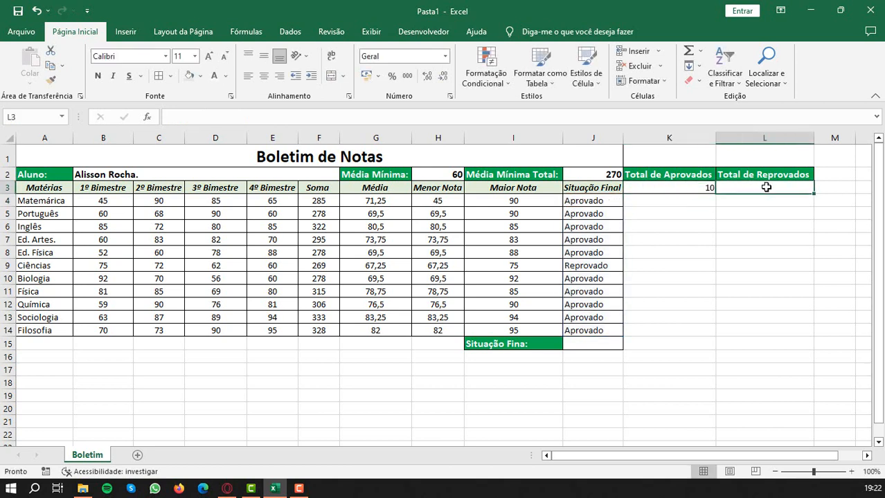
pyautogui.write('=')
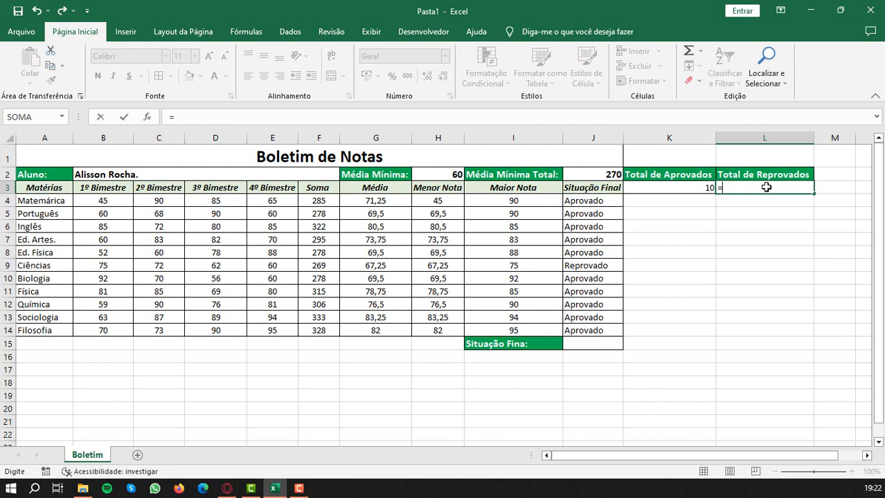
pyautogui.write('cont.se(')
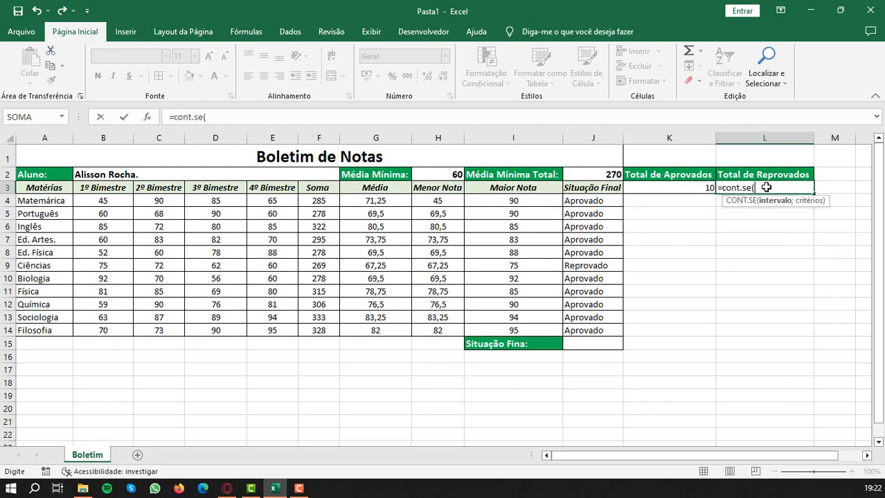
pyautogui.moveTo(596, 200); pyautogui.dragTo(607, 330)
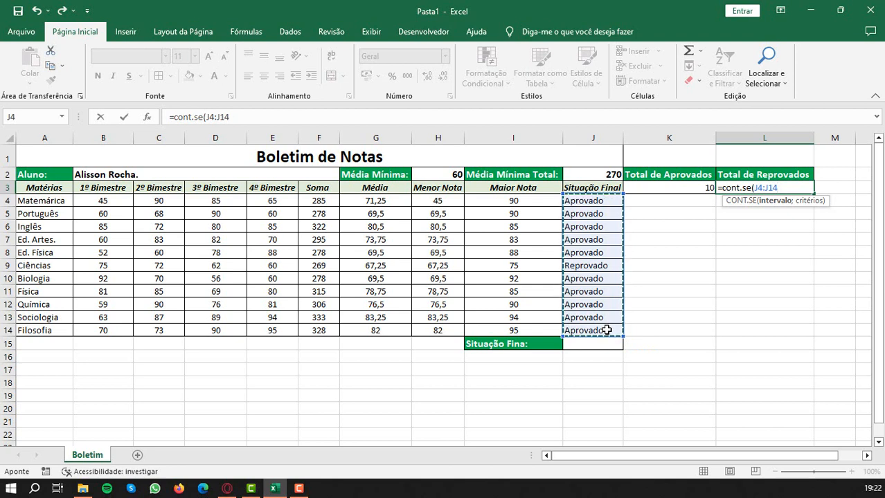
pyautogui.write(';')
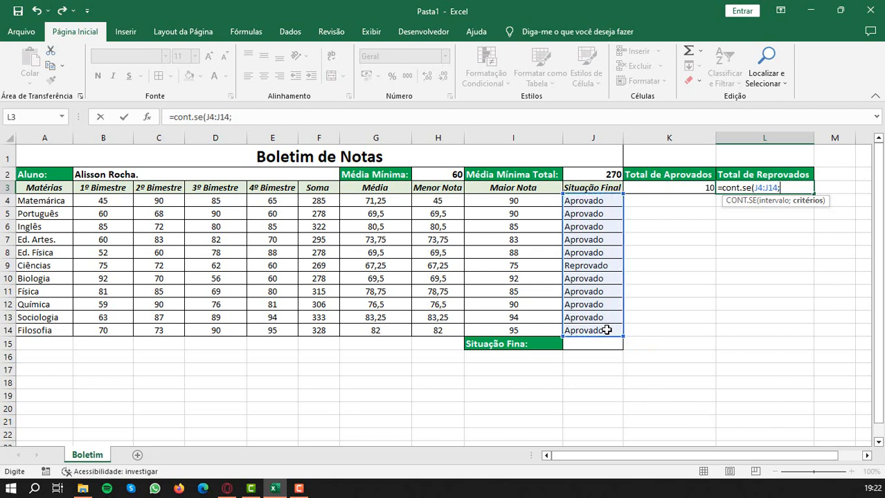
pyautogui.click(576, 267)
pyautogui.write(')')
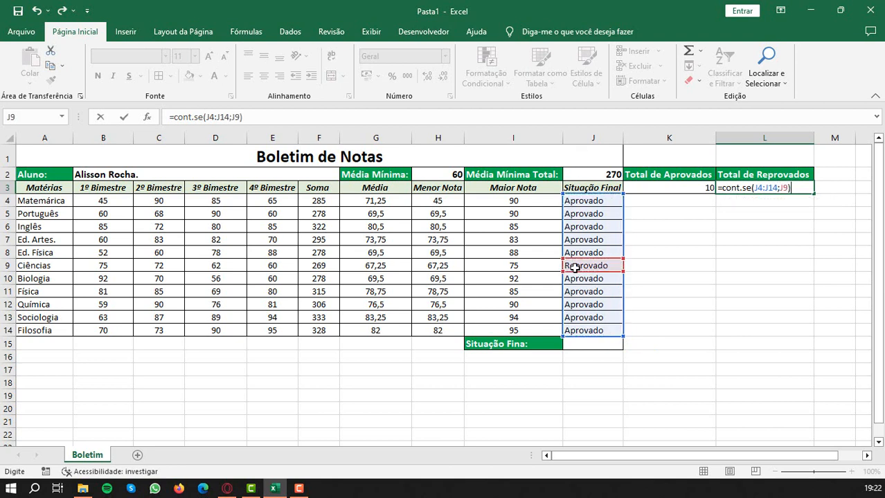
pyautogui.press('Return')
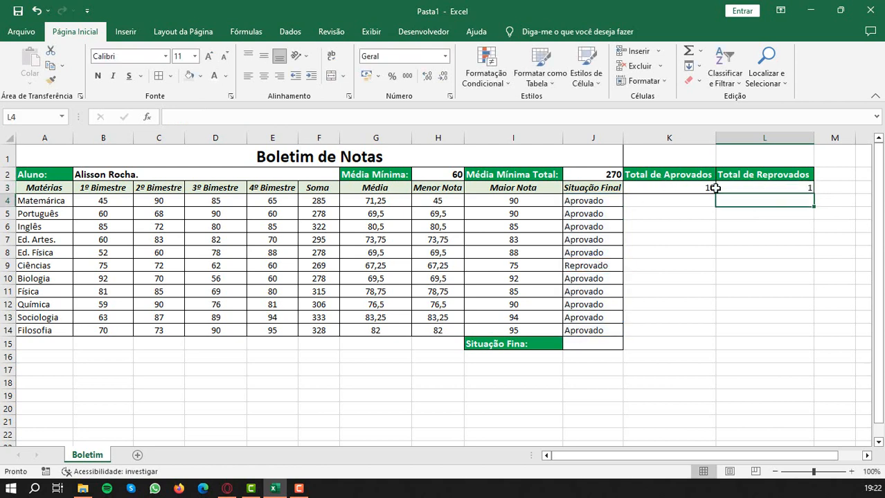
# - Center the counts in K3:L3 horizontally and review the CONT.SE formulas behind both
pyautogui.moveTo(689, 187); pyautogui.dragTo(750, 190)
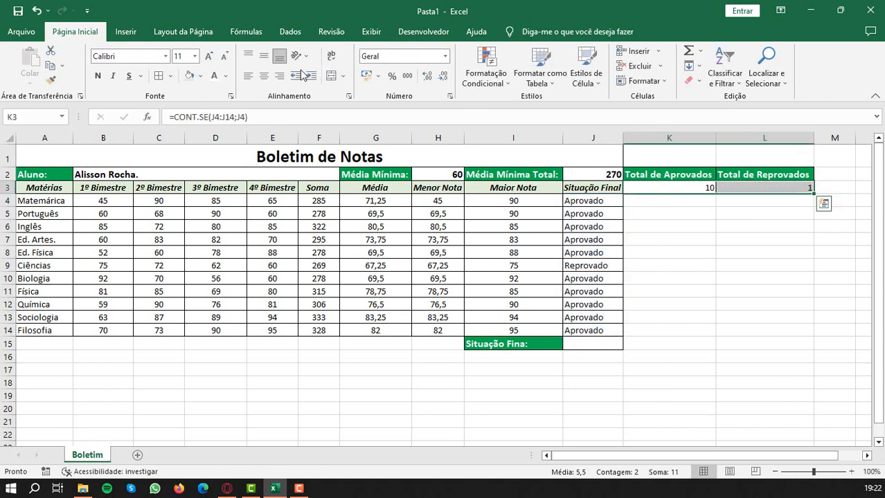
pyautogui.click(263, 75)
pyautogui.click(674, 188)
pyautogui.doubleClick(678, 188)
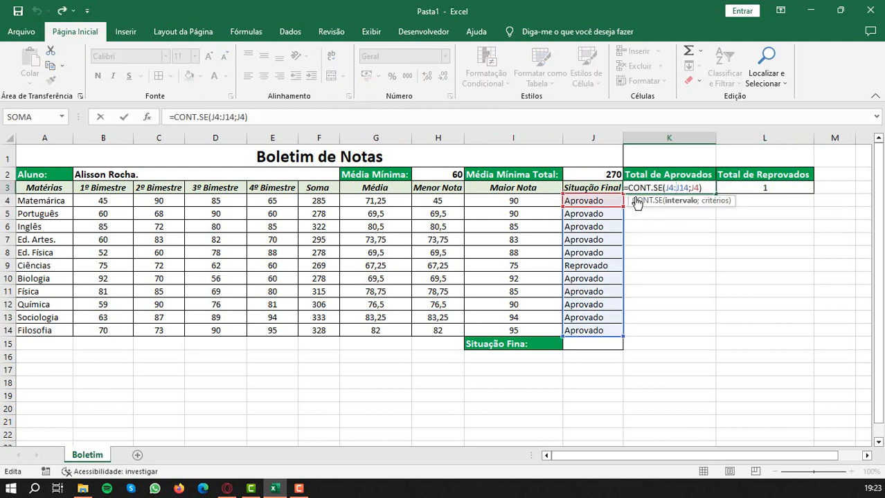
pyautogui.press('Return')
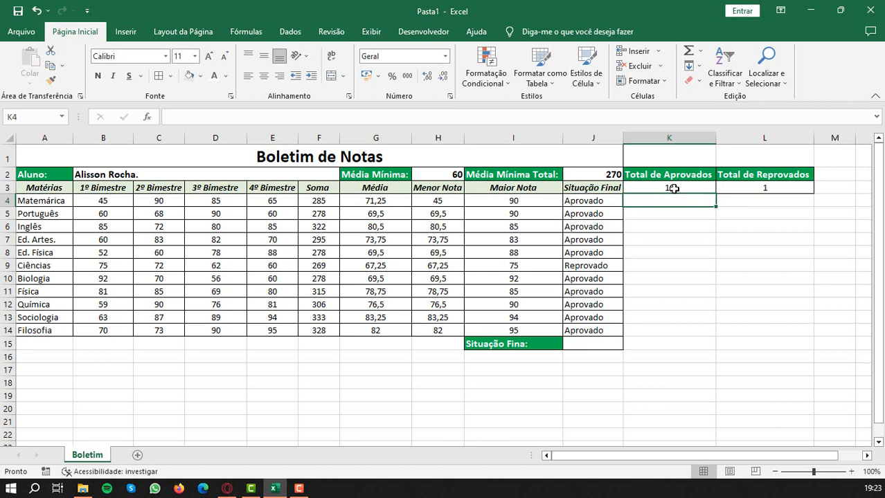
pyautogui.doubleClick(766, 187)
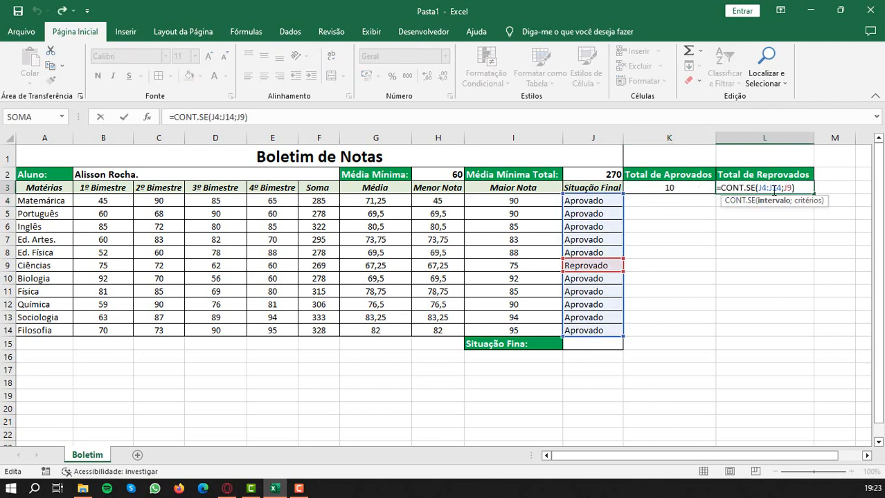
pyautogui.press('Return')
pyautogui.click(770, 189)
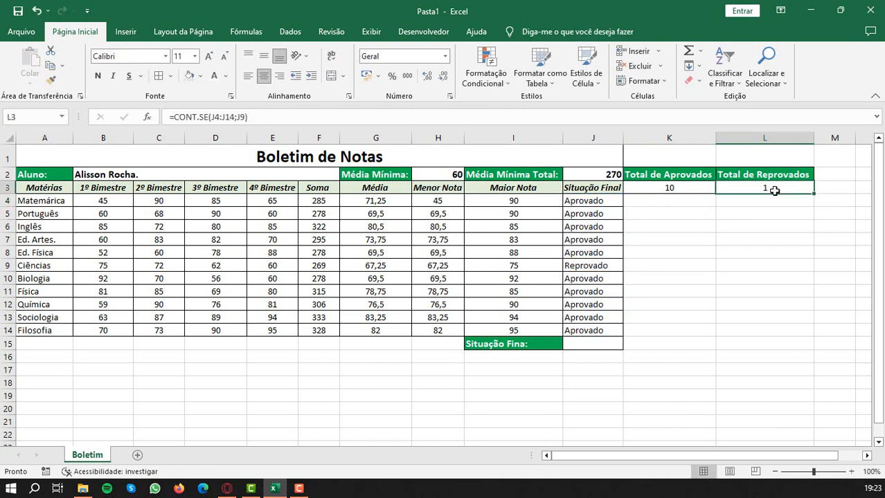
# - Enter =SE(K3>L3;"Passou";"Não Passou") in J15 to give the student's overall status
pyautogui.click(590, 346)
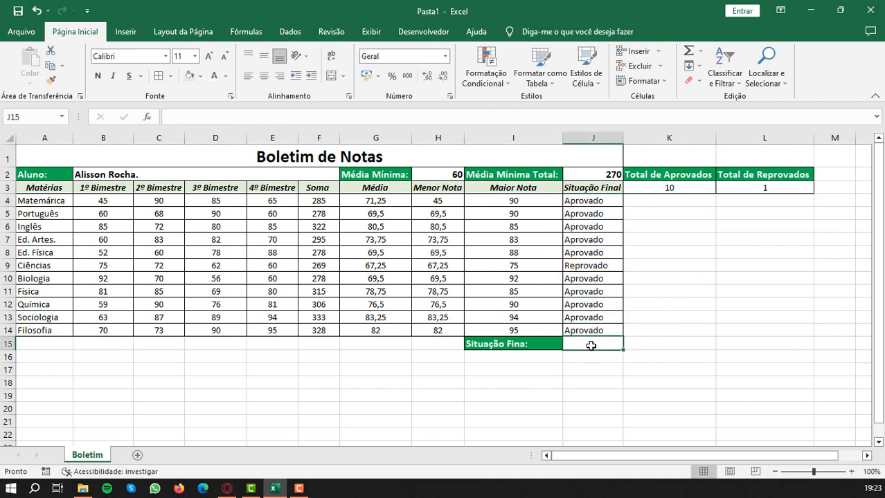
pyautogui.write('=se(')
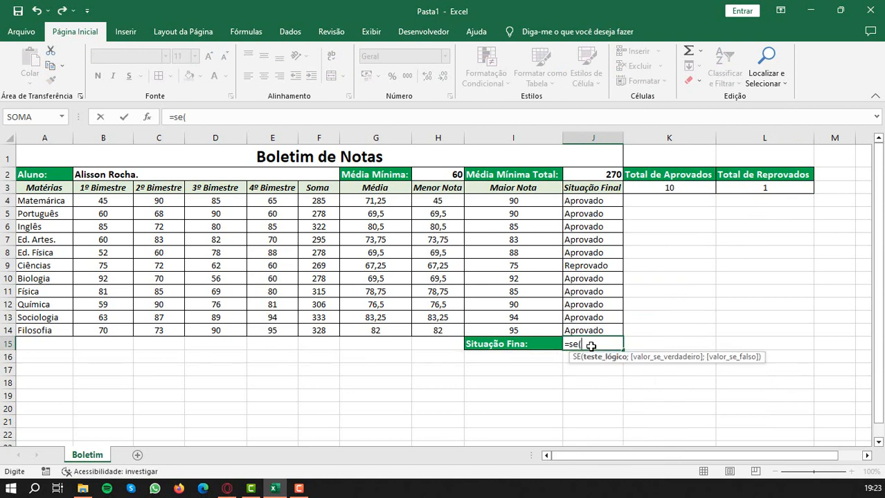
pyautogui.click(672, 189)
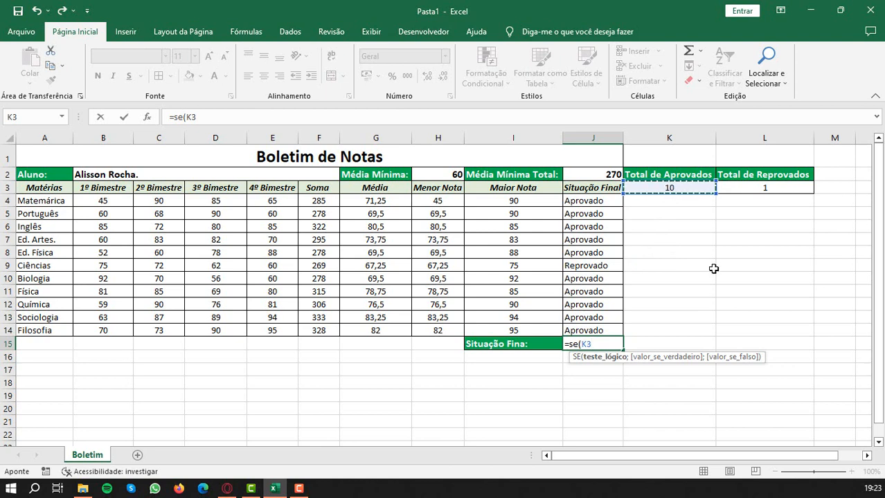
pyautogui.write('>')
pyautogui.click(788, 190)
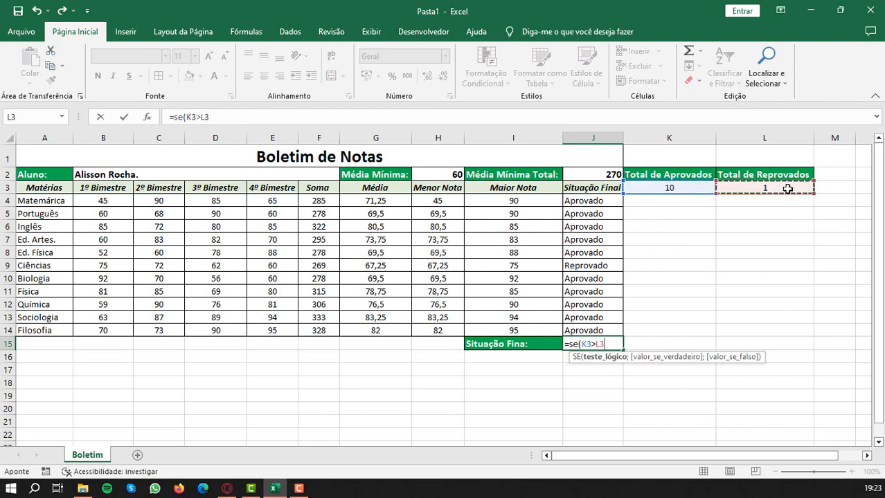
pyautogui.write(';')
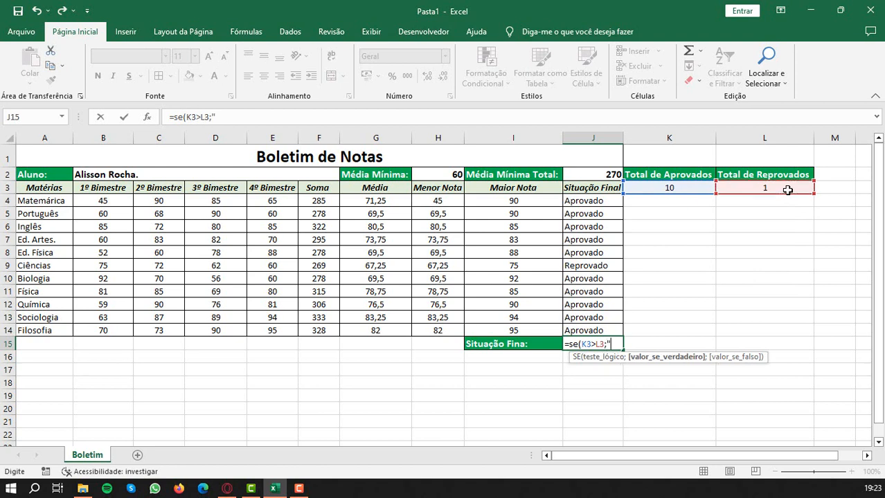
pyautogui.write('"Passou";')
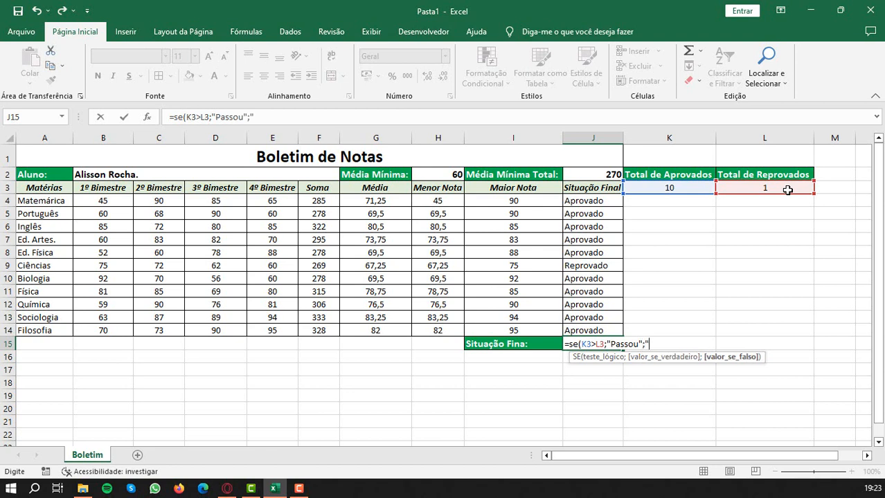
pyautogui.write('"NÃO PASS')
pyautogui.press('BackSpace')
pyautogui.press('BackSpace')
pyautogui.press('BackSpace')
pyautogui.press('BackSpace')
pyautogui.press('BackSpace')
pyautogui.press('BackSpace')
pyautogui.press('BackSpace')
pyautogui.write('ão Passou')
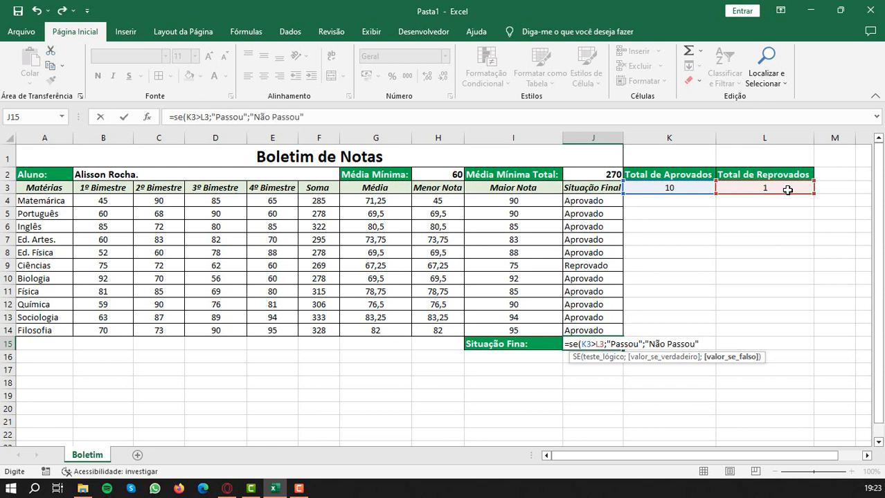
pyautogui.write('")')
pyautogui.press('Return')
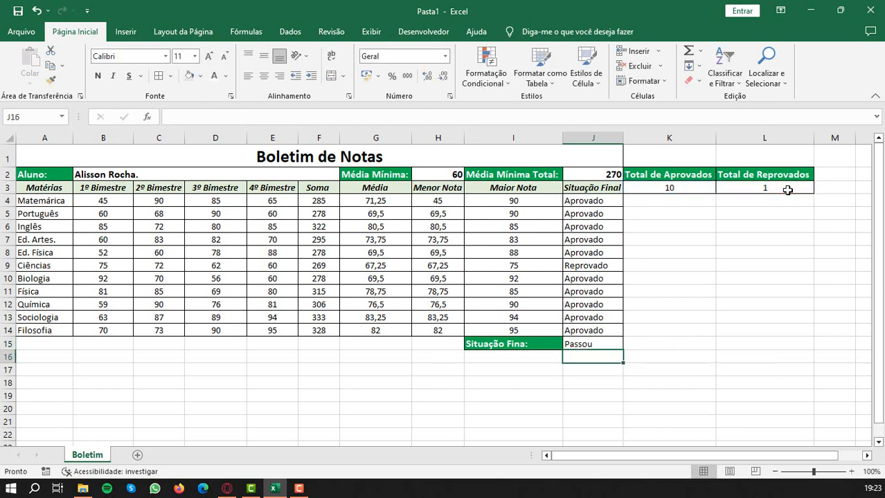
pyautogui.click(580, 344)
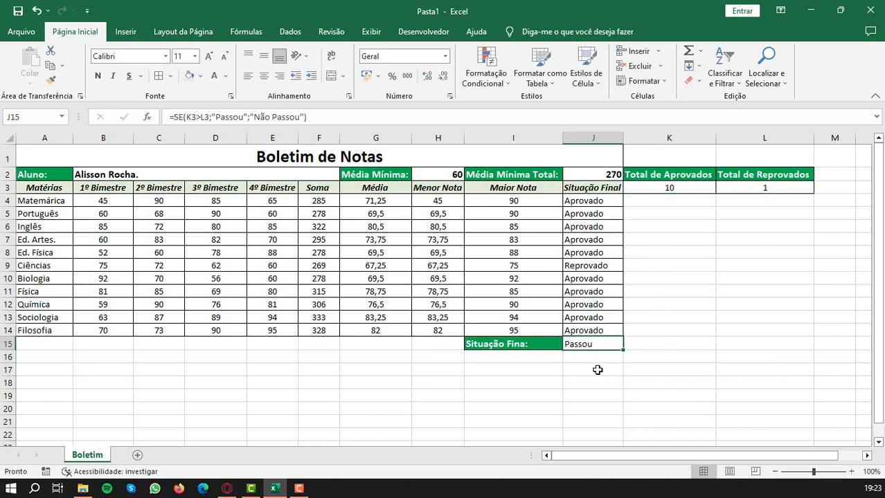
# - Center the final status results in J4:J15 horizontally
pyautogui.moveTo(599, 199); pyautogui.dragTo(597, 344)
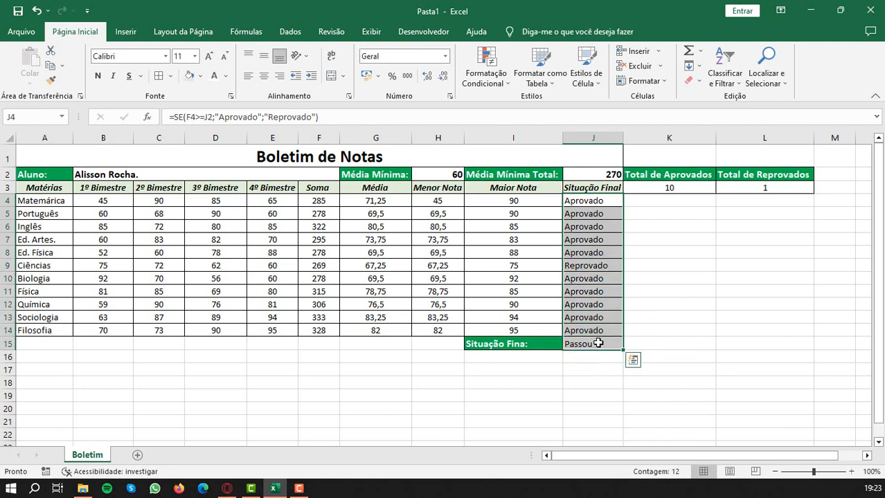
pyautogui.click(266, 77)
pyautogui.click(587, 344)
# - Move the Total de Reprovados heading and its count to K4:K5, check the J15 formula references, and fit column K to its contents
pyautogui.click(719, 202)
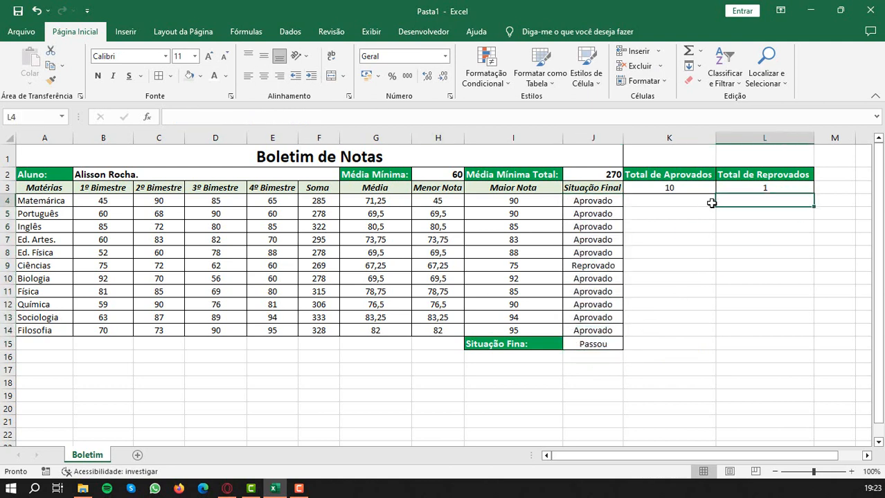
pyautogui.moveTo(789, 175); pyautogui.dragTo(685, 206)
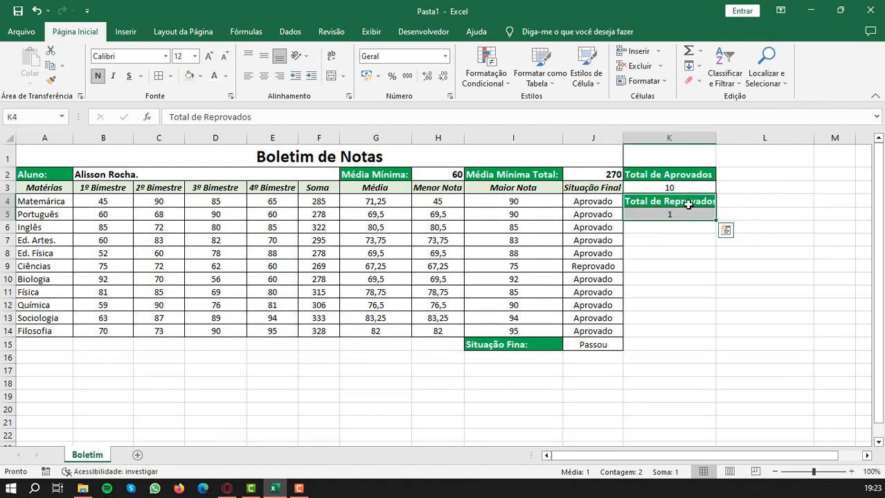
pyautogui.click(675, 286)
pyautogui.doubleClick(588, 344)
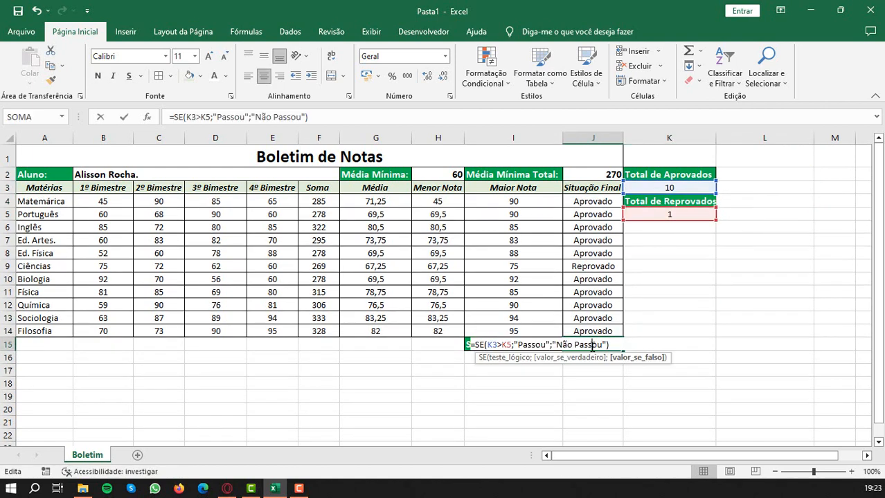
pyautogui.press('Return')
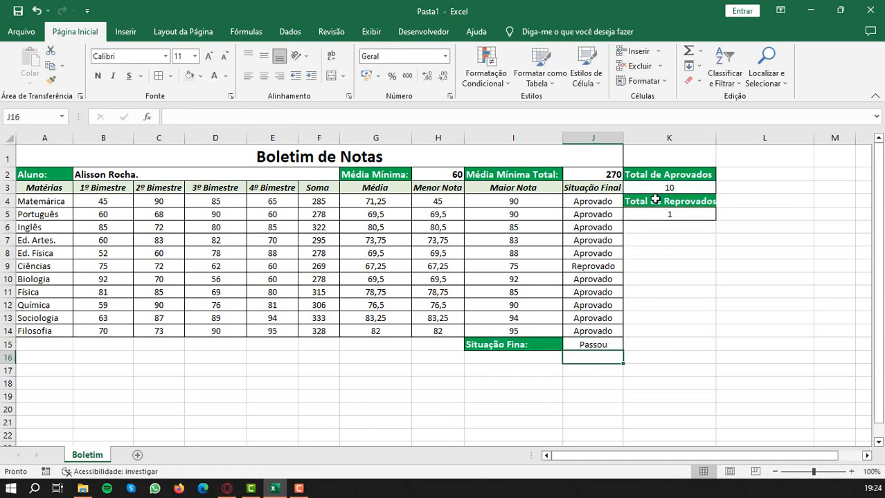
pyautogui.doubleClick(715, 138)
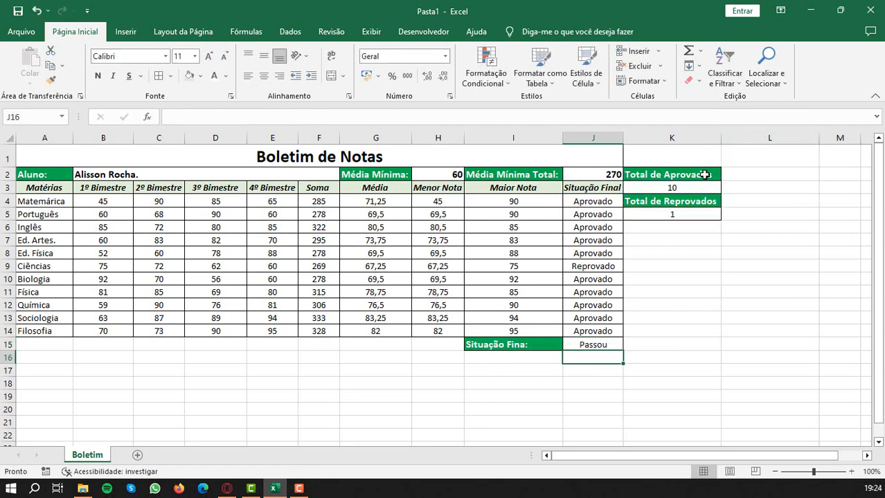
# - Test the overall status formula by entering 1 in K3 and 10 in K5 in place of the counts
pyautogui.click(637, 175)
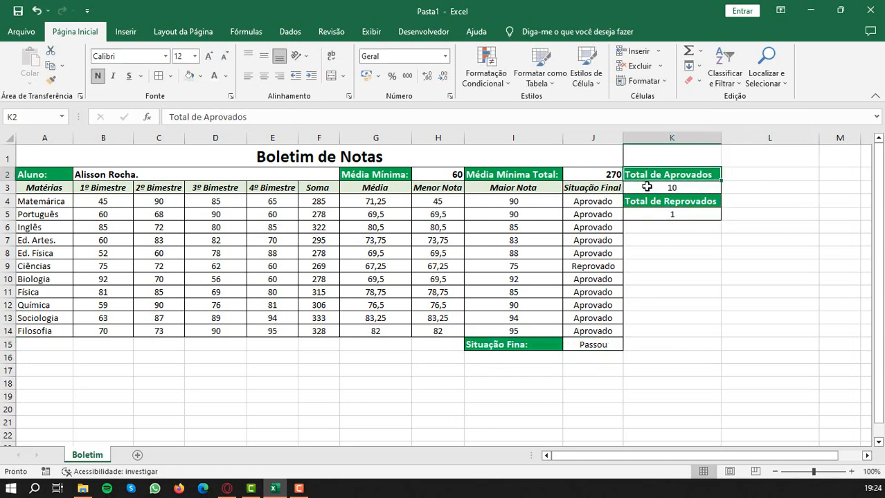
pyautogui.click(691, 187)
pyautogui.click(673, 213)
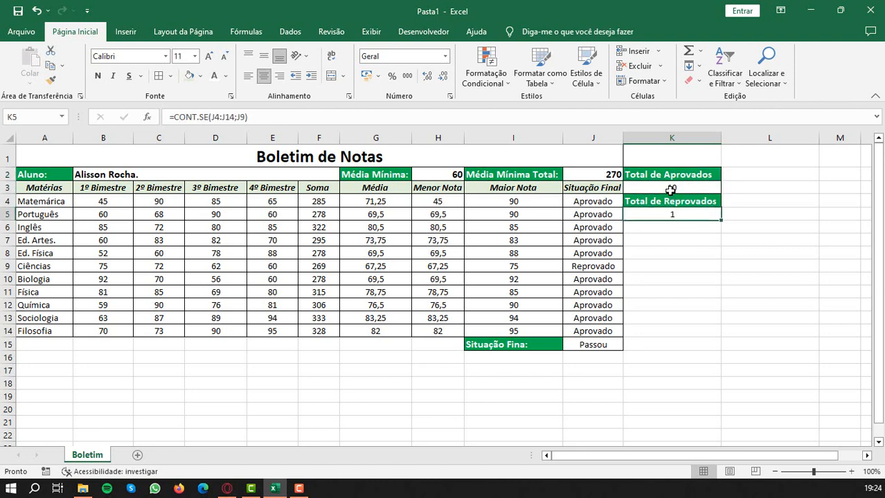
pyautogui.click(670, 189)
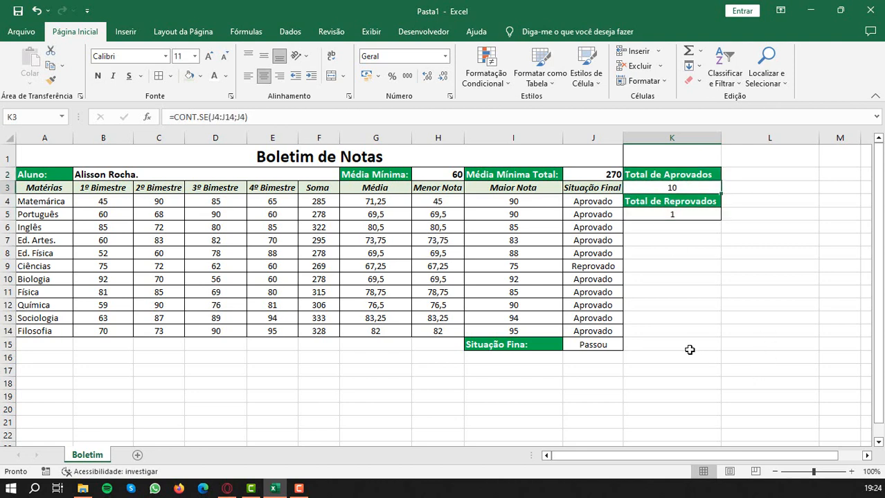
pyautogui.write('1')
pyautogui.press('Return')
pyautogui.press('Return')
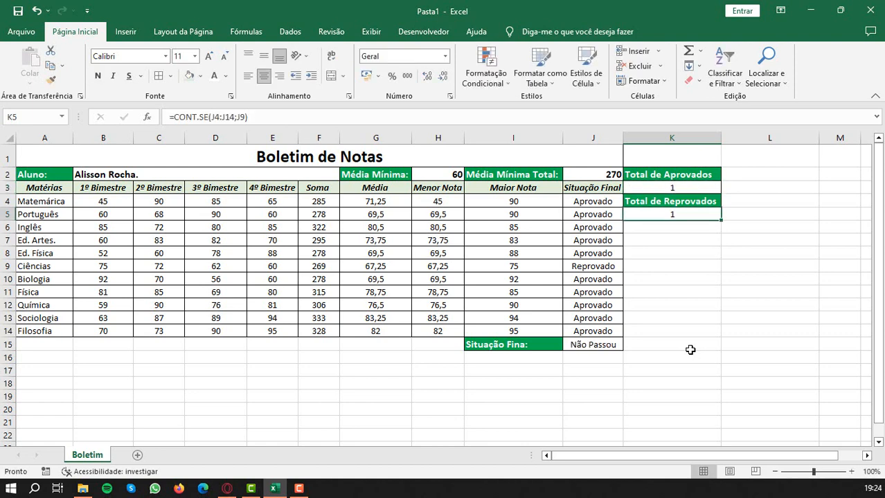
pyautogui.write('10')
pyautogui.press('Return')
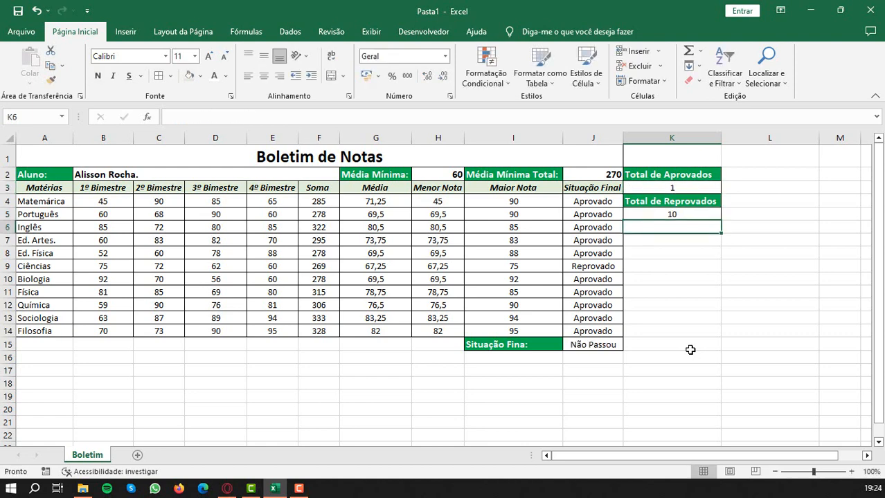
# - Undo the test totals in K3 and K5 along with the column K width change
pyautogui.hotkey('ctrl', 'z')
pyautogui.hotkey('ctrl', 'z')
pyautogui.hotkey('ctrl', 'z')
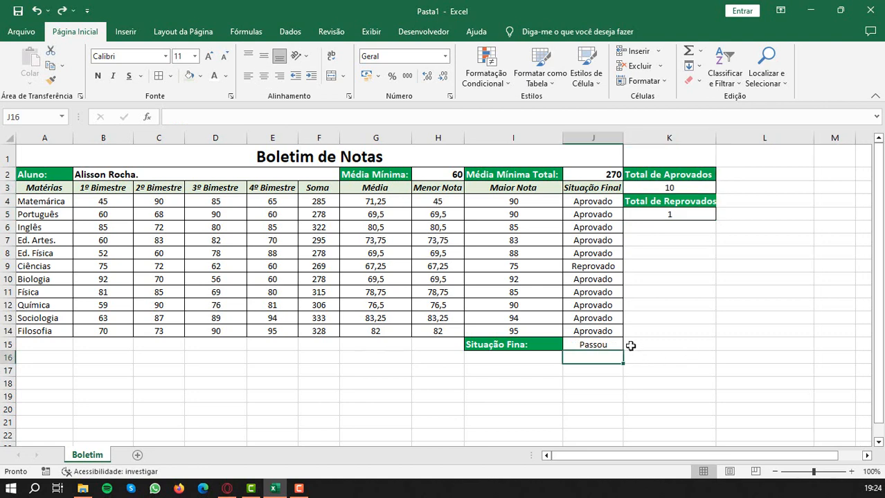
# - Fit column K to its contents and check the formulas behind the totals in K3 and K5 and the overall status in J15
pyautogui.doubleClick(717, 138)
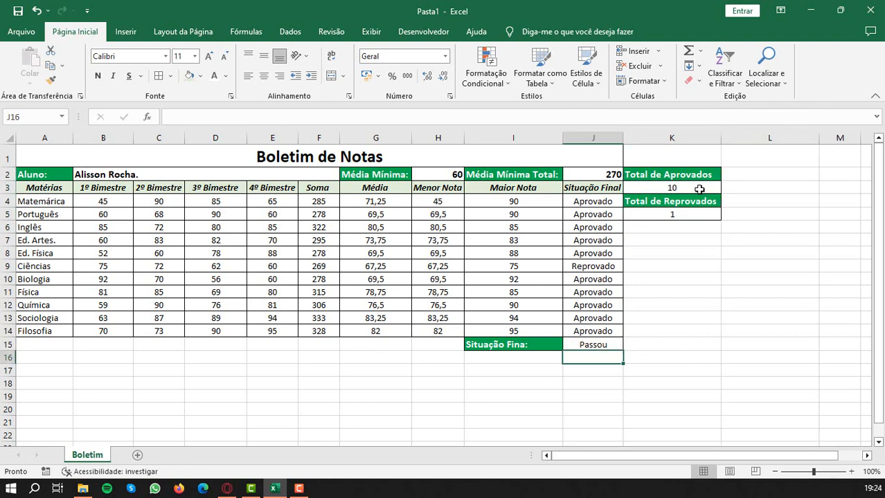
pyautogui.doubleClick(696, 188)
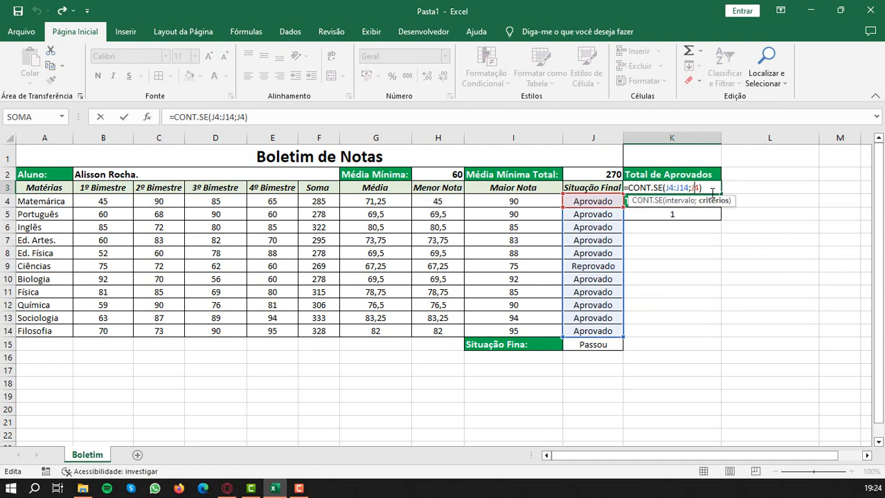
pyautogui.press('Return')
pyautogui.doubleClick(667, 215)
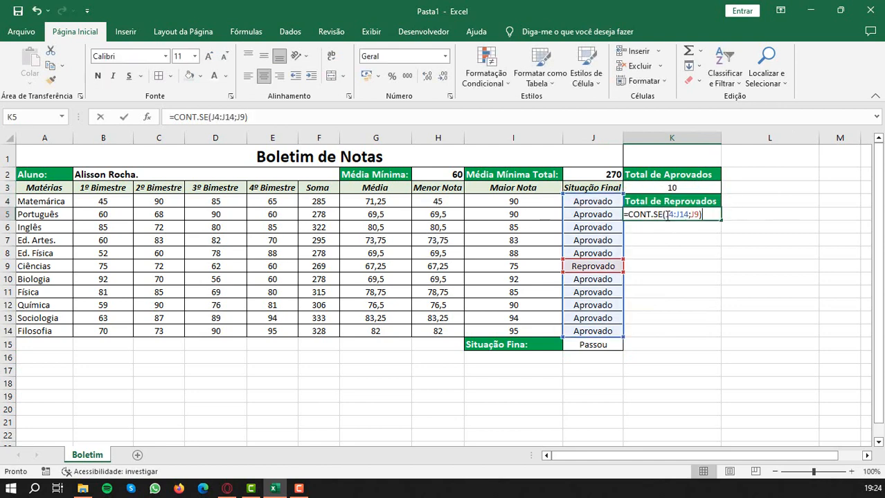
pyautogui.press('Return')
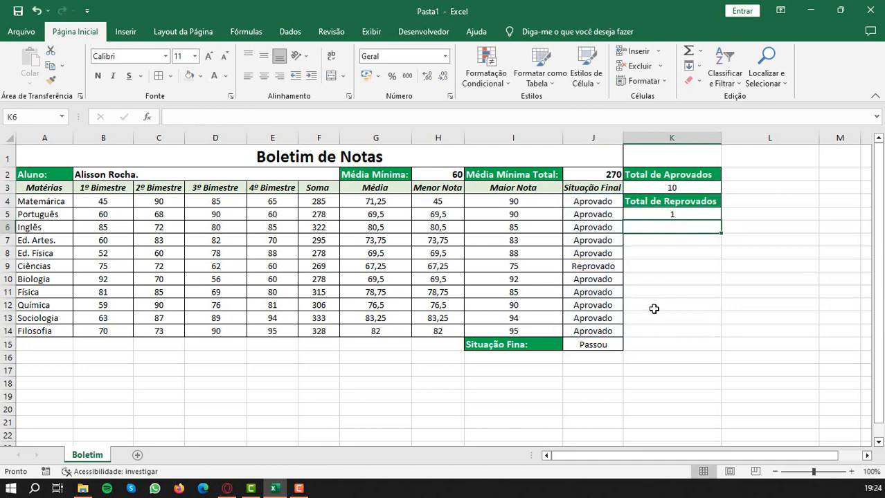
pyautogui.click(589, 345)
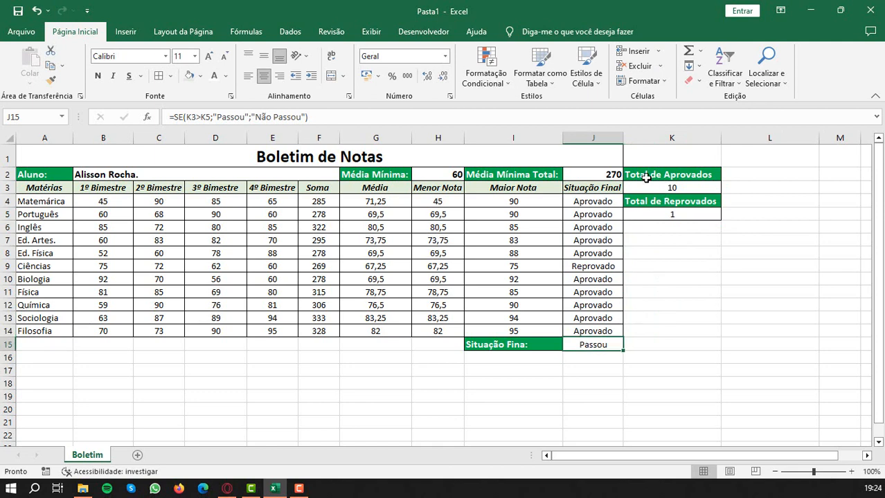
# - Review the first subject's fourth-term grade and its sum, average and lowest-grade formulas across E4:H4
pyautogui.click(278, 201)
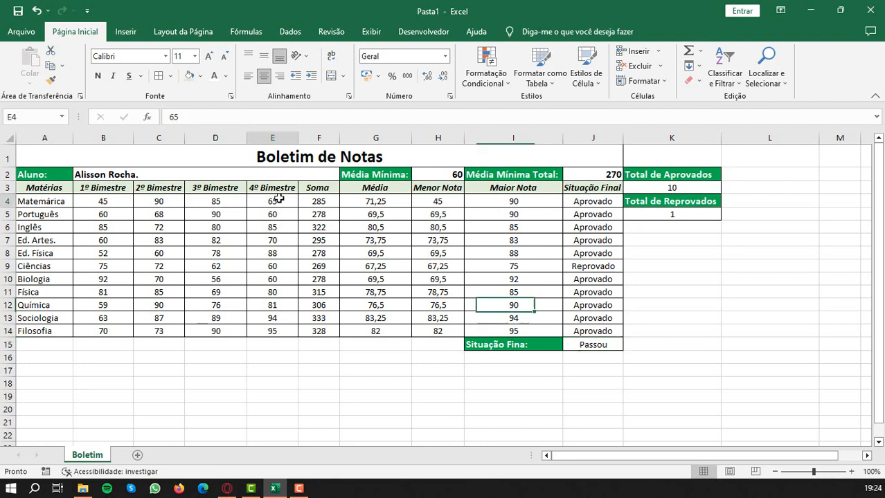
pyautogui.click(331, 202)
pyautogui.click(365, 203)
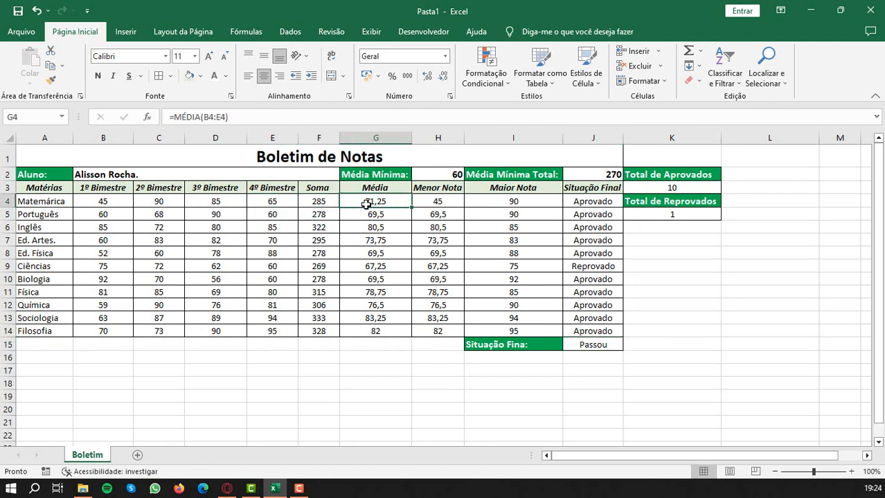
pyautogui.click(438, 202)
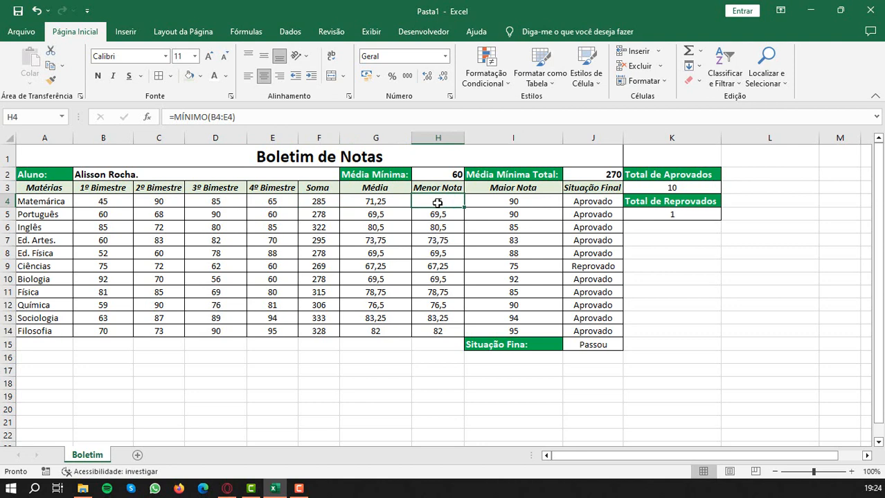